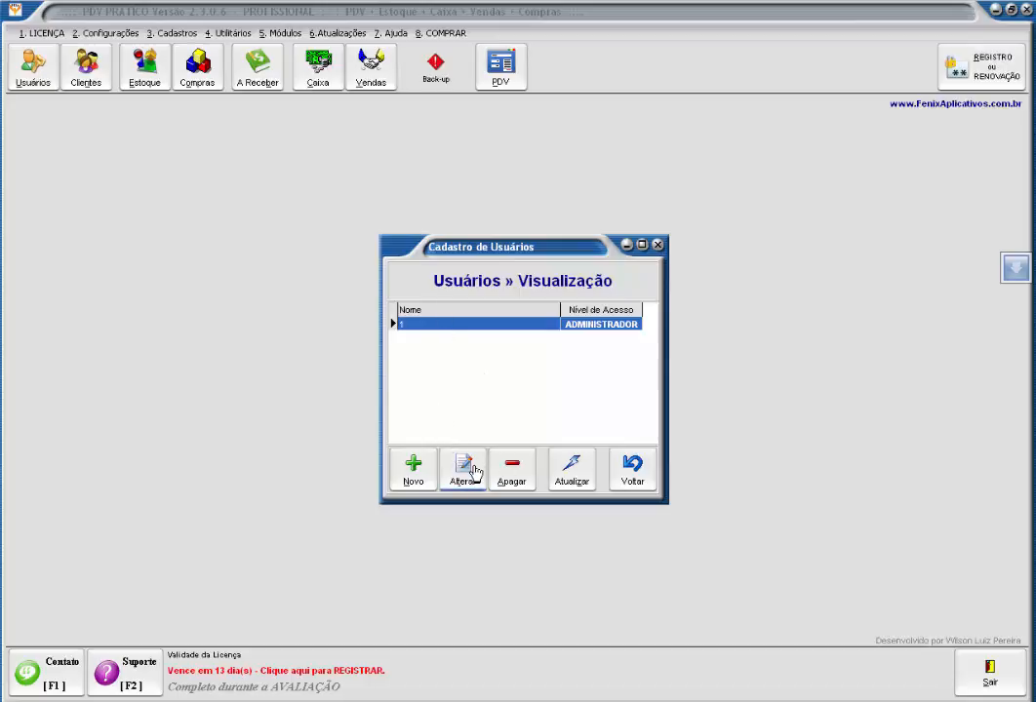
- Rename the existing administrator account in the user register with the owner's first name and save it
left_click(462, 471)
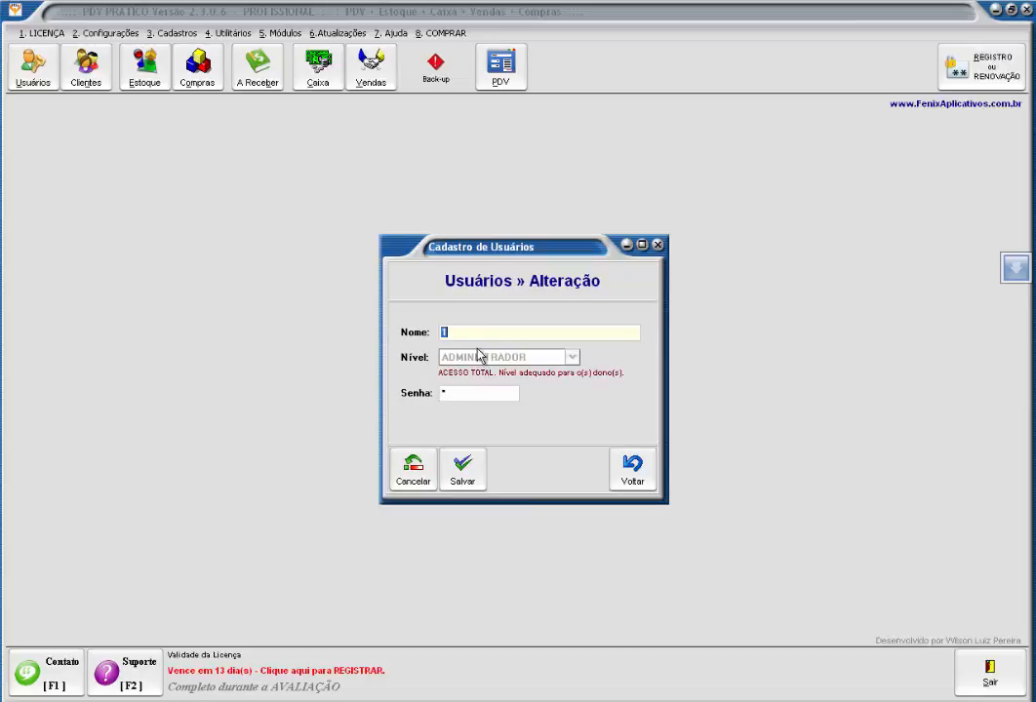
type("WILSON")
left_click(463, 470)
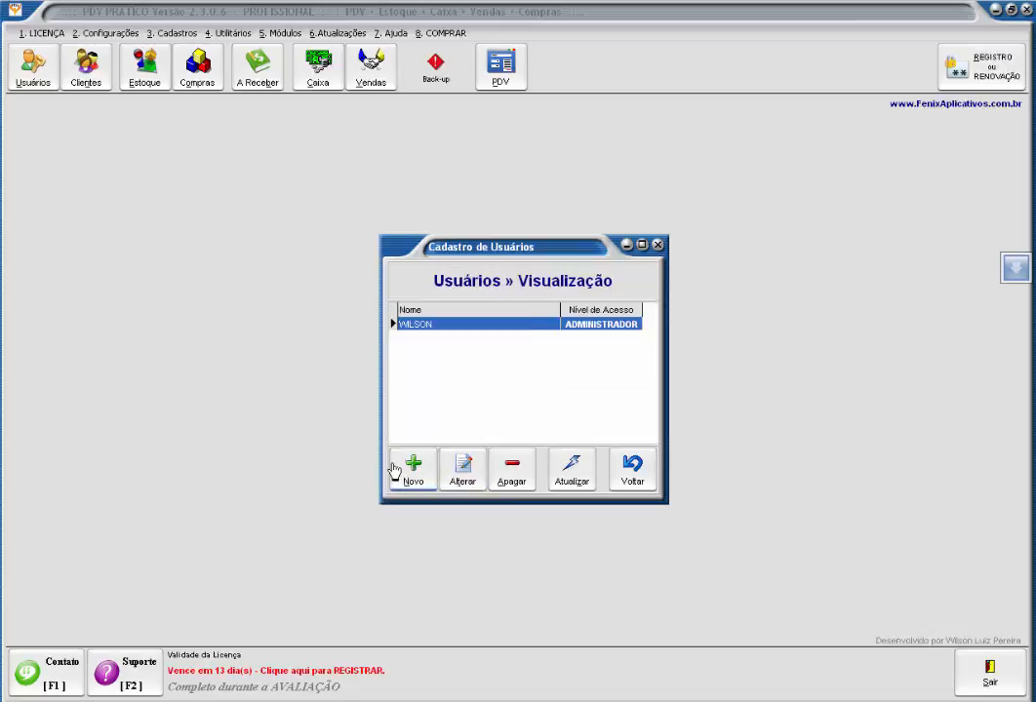
- Create and save a new user named G2 with access level Gerente and an account password
left_click(415, 468)
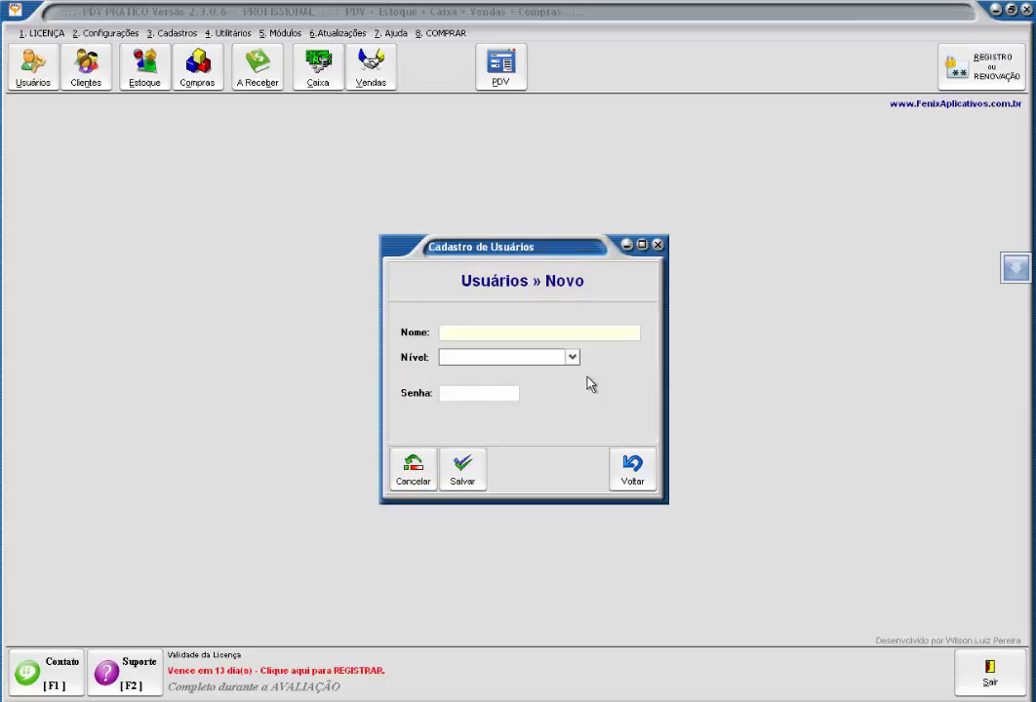
type("G2")
left_click(571, 358)
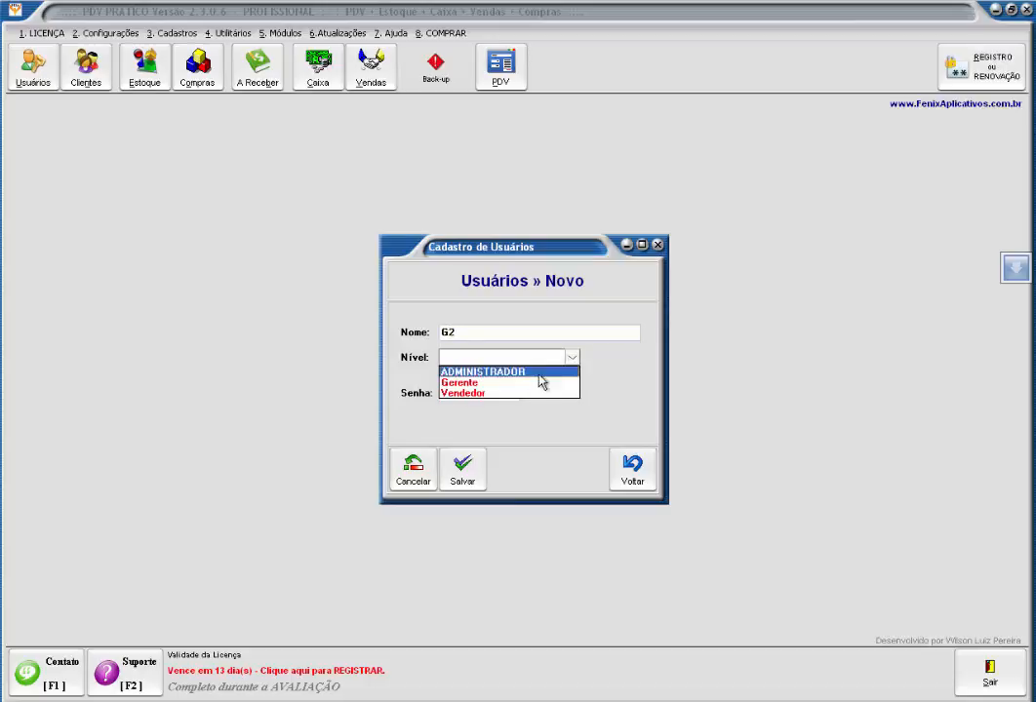
left_click(507, 383)
left_click(483, 393)
type("1")
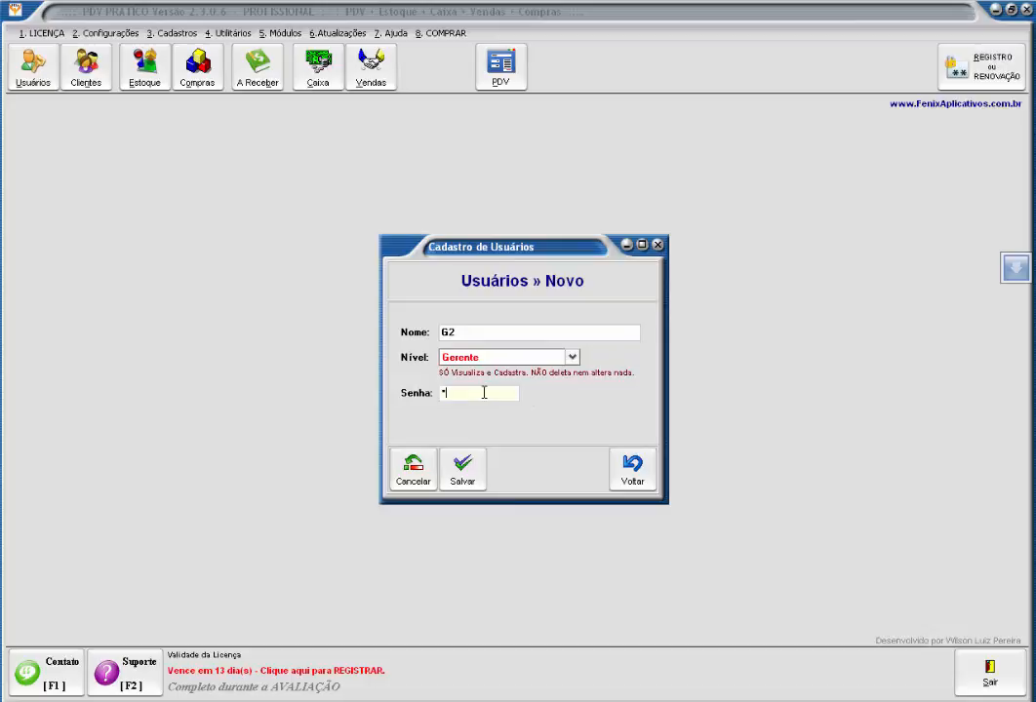
left_click(453, 464)
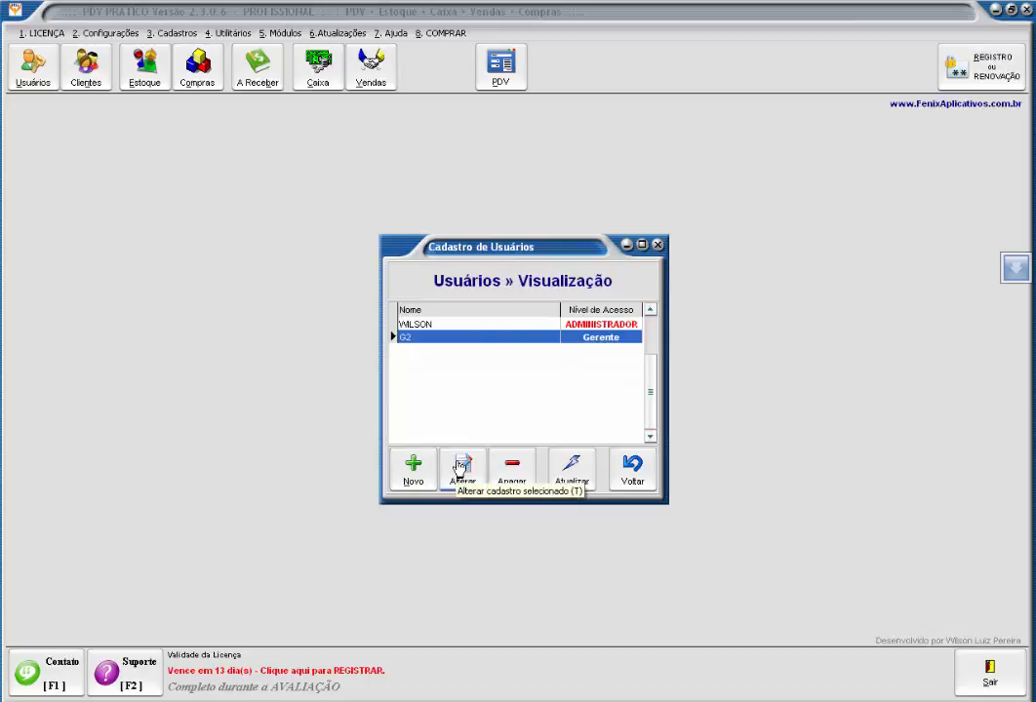
- Create and save a new user named V3 with access level Vendedor and an account password, and close the user register
left_click(418, 473)
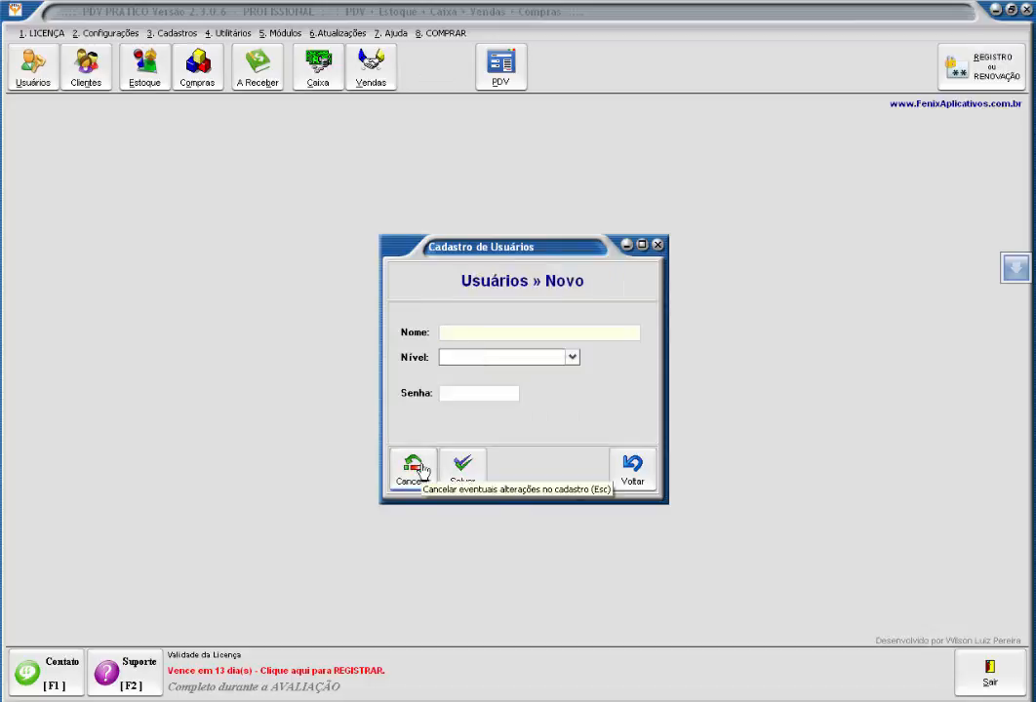
type("V3")
key("Tab")
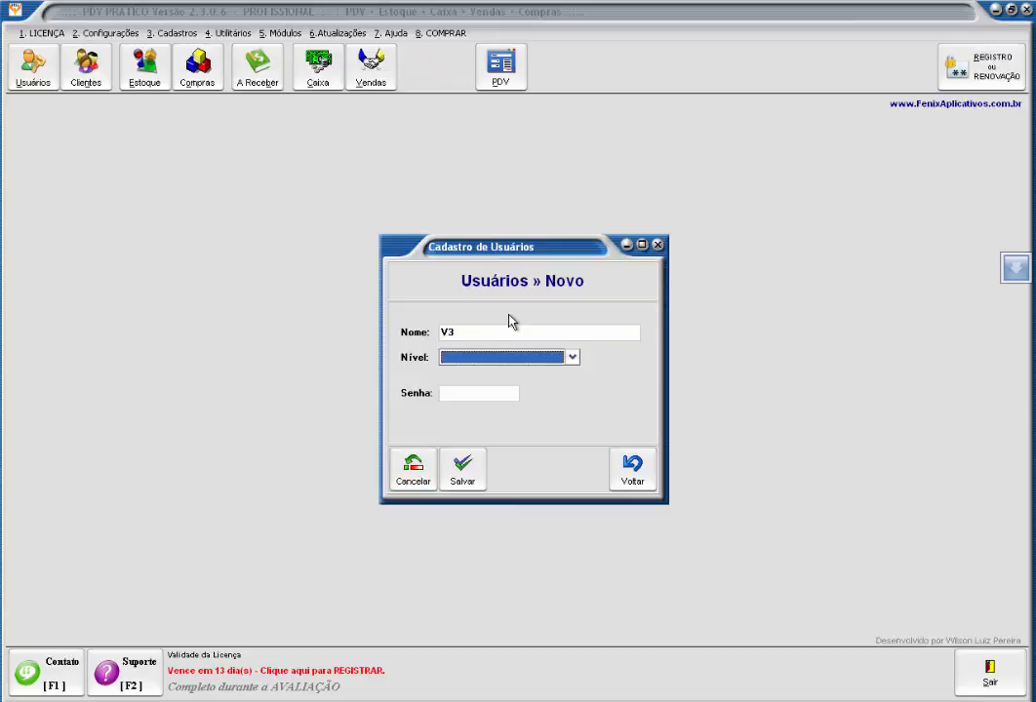
left_click(497, 359)
left_click(485, 395)
left_click(473, 394)
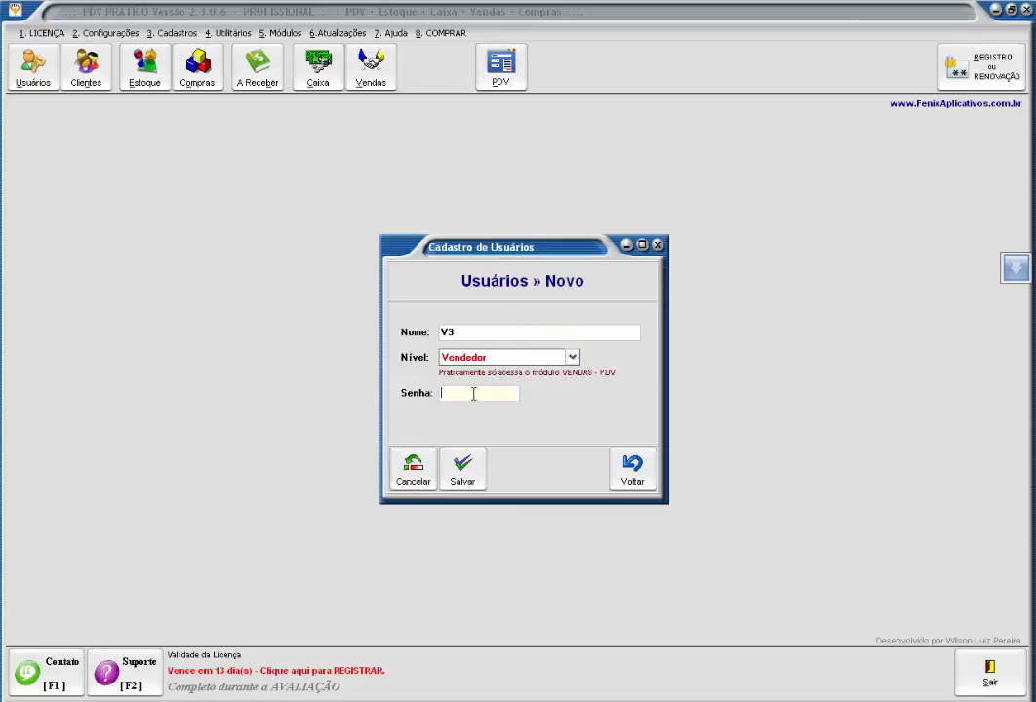
type("1")
left_click(463, 466)
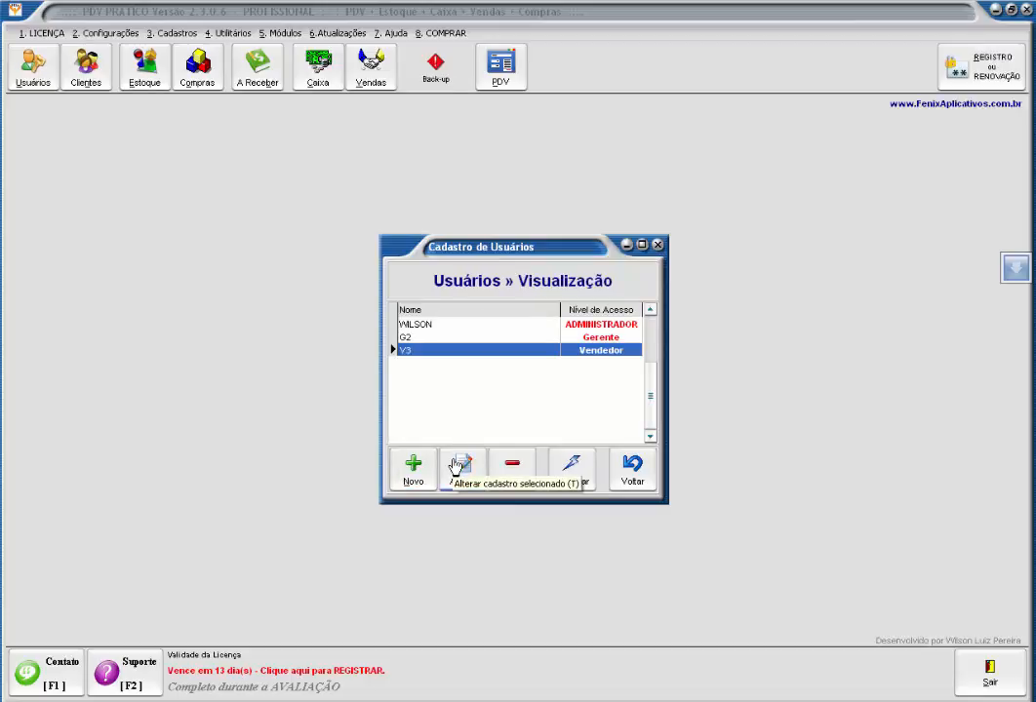
key("Escape")
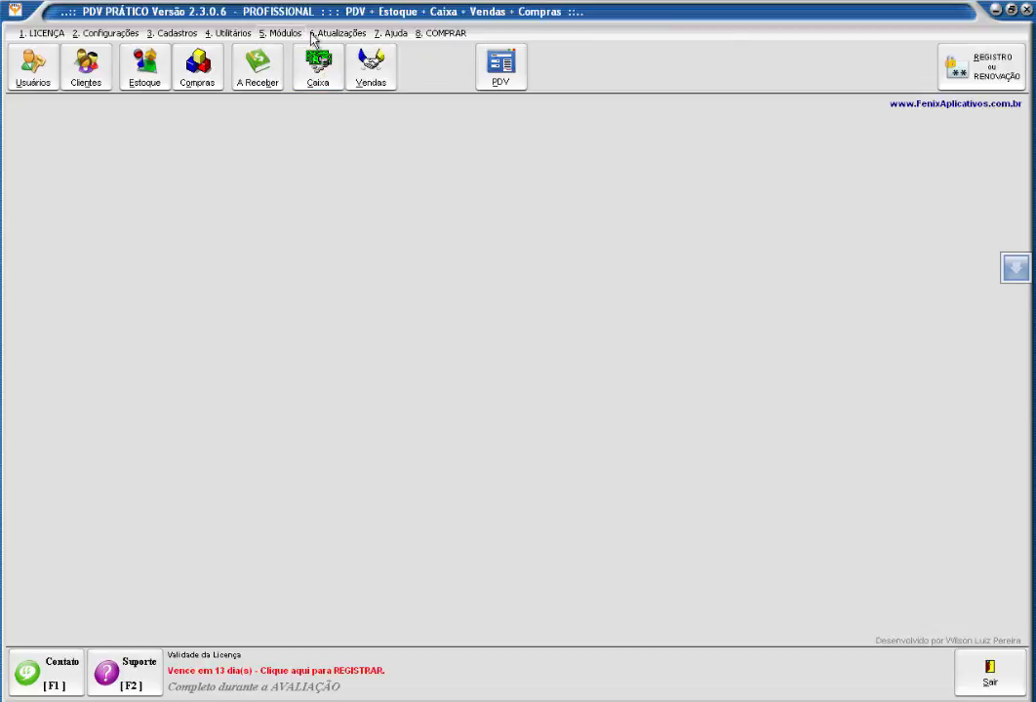
- Switch users and log in to the administrator account with its password
left_click(340, 35)
mouse_move(232, 33)
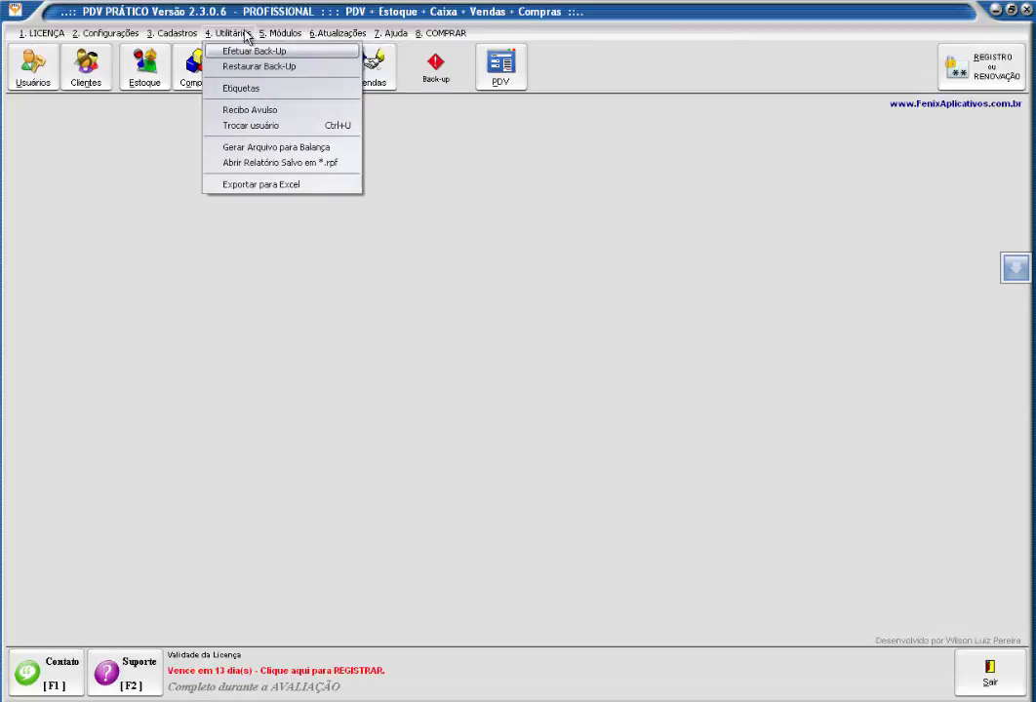
left_click(307, 134)
left_click(483, 412)
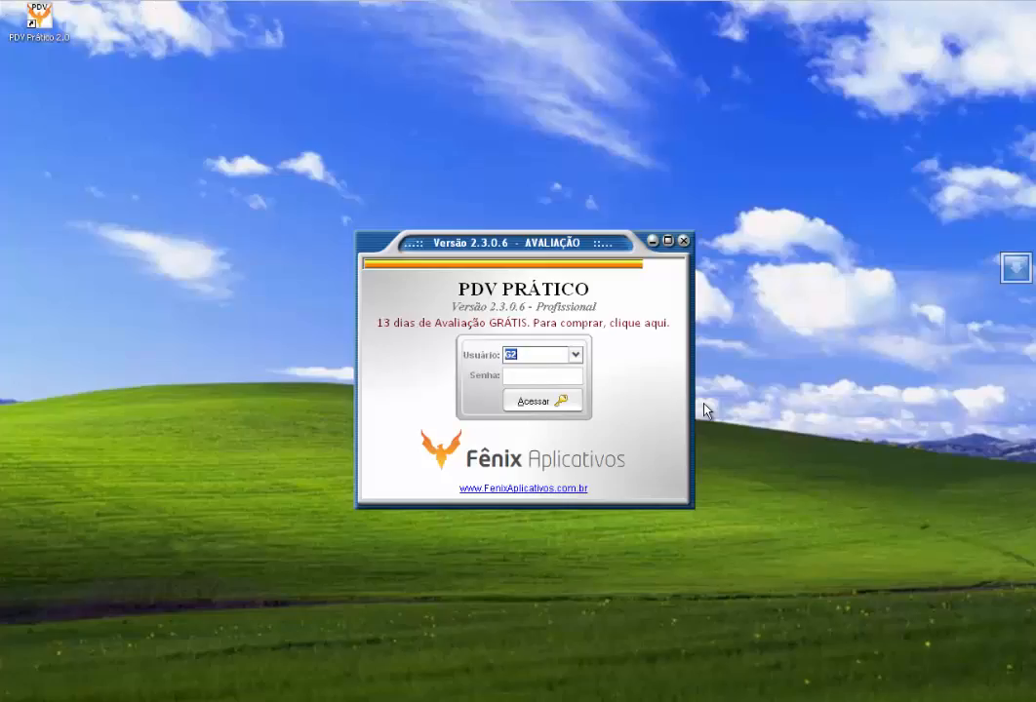
left_click(576, 355)
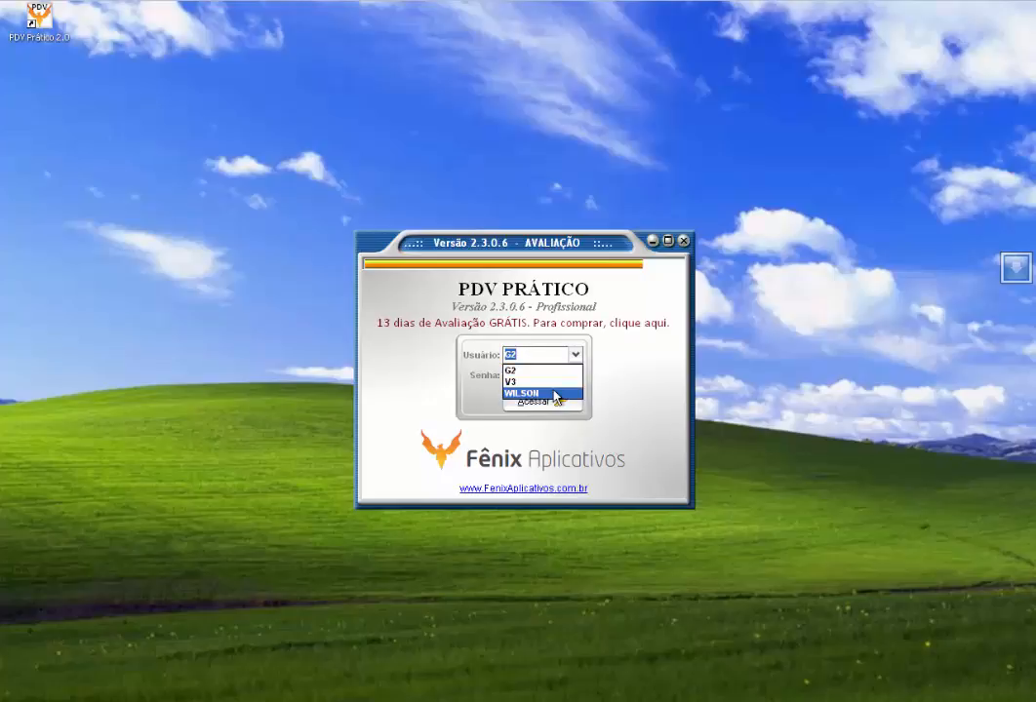
left_click(555, 394)
left_click(539, 376)
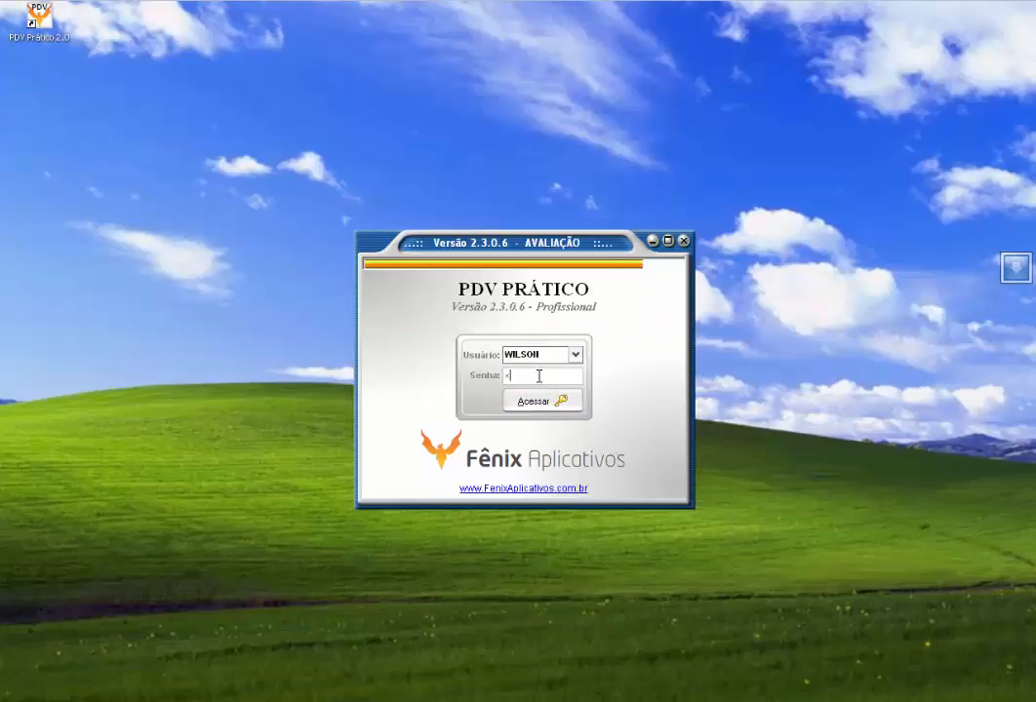
left_click(523, 407)
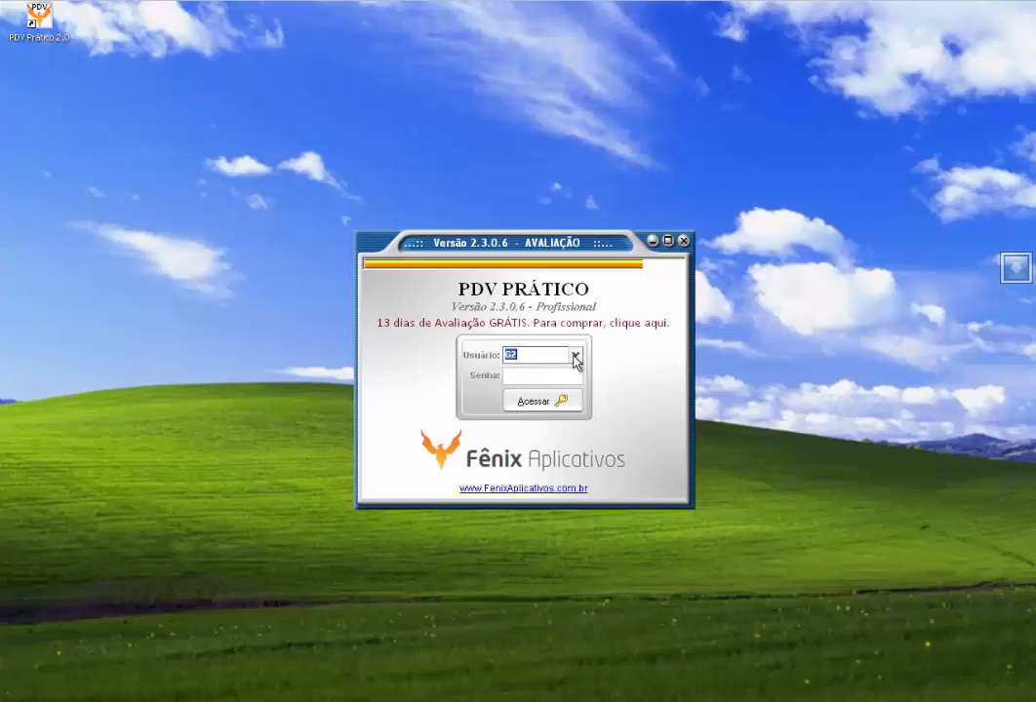
- Log in as G2 with the account password and check which actions the user and customer registers allow
left_click(575, 354)
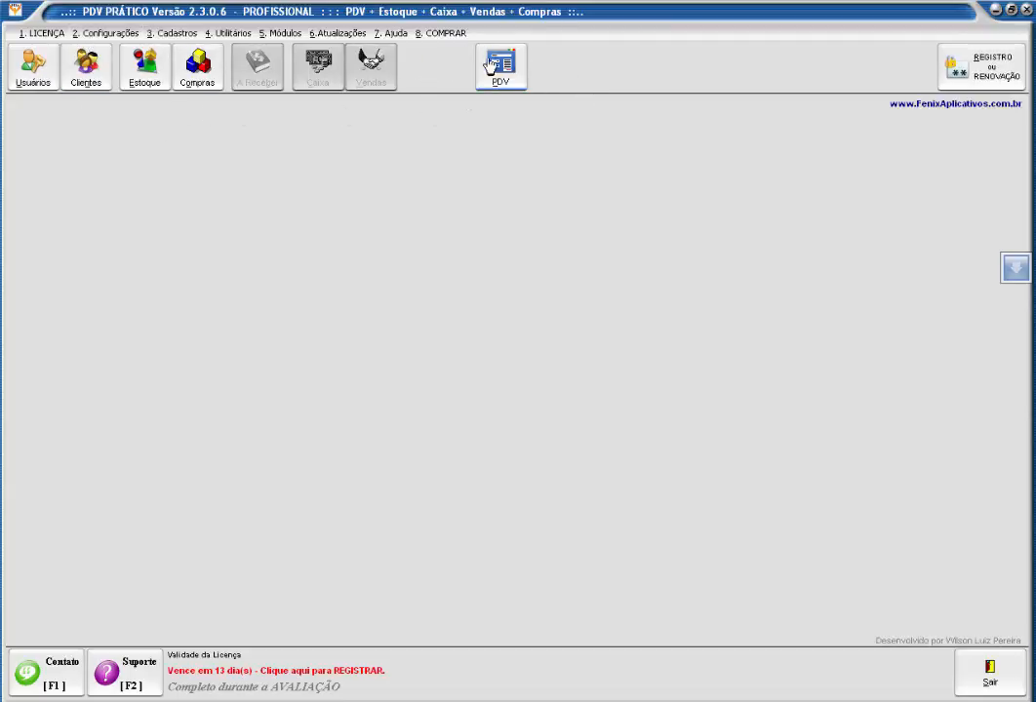
left_click(50, 62)
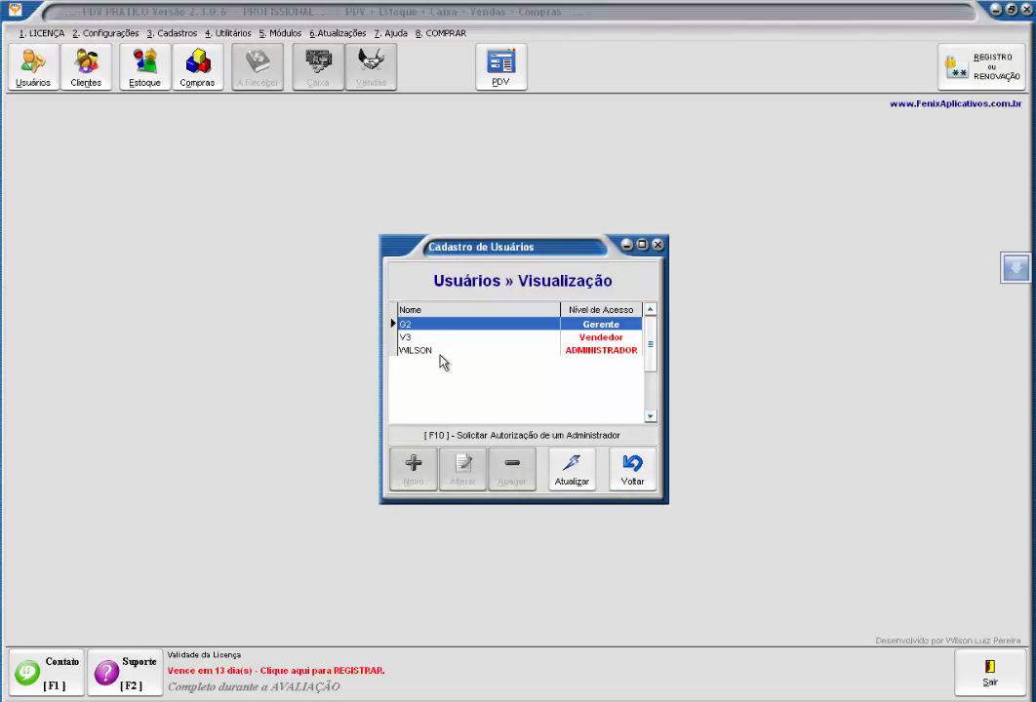
left_click(86, 66)
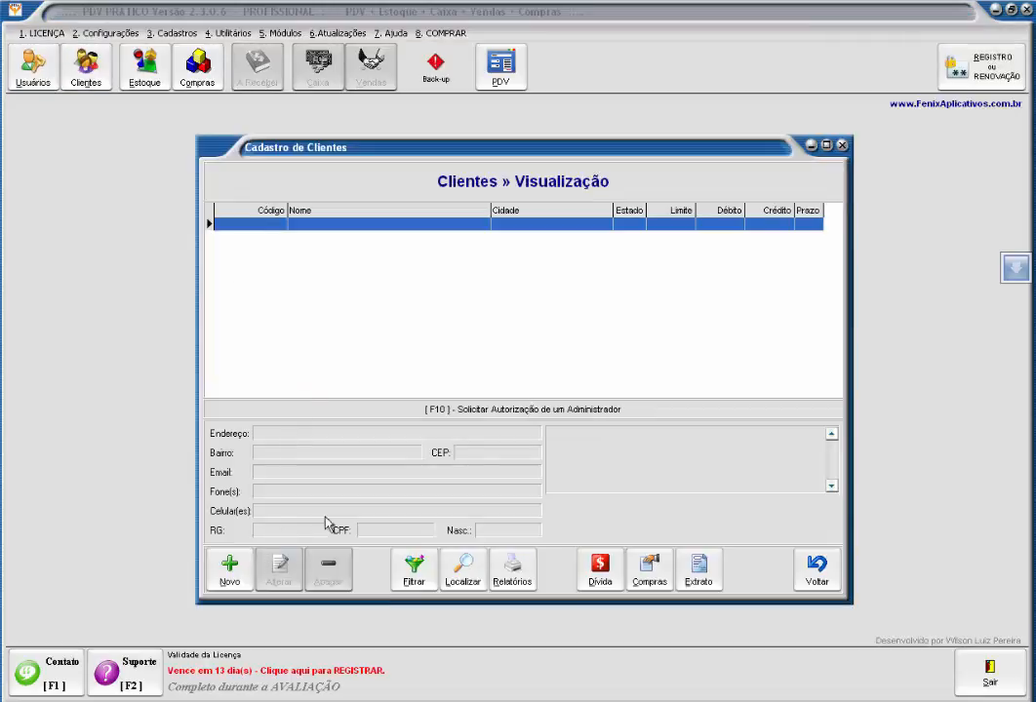
left_click(231, 575)
left_click(229, 570)
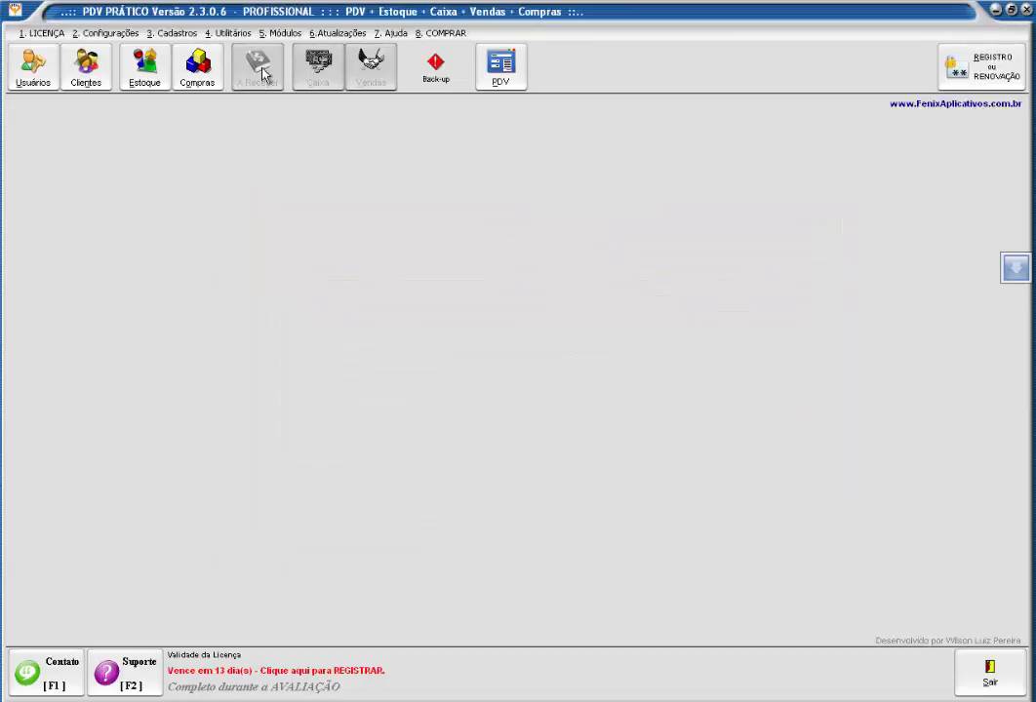
- Select PRODUTO DE TESTE in stock control, authorize its restricted actions with the administrator password, and close stock control
left_click(143, 71)
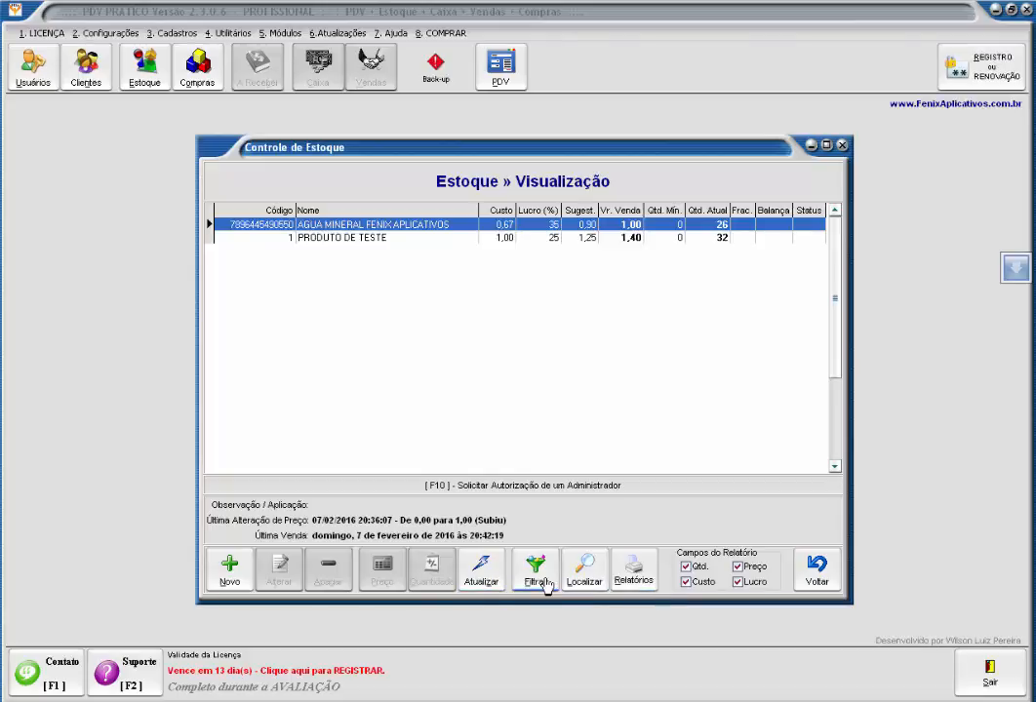
left_click(484, 237)
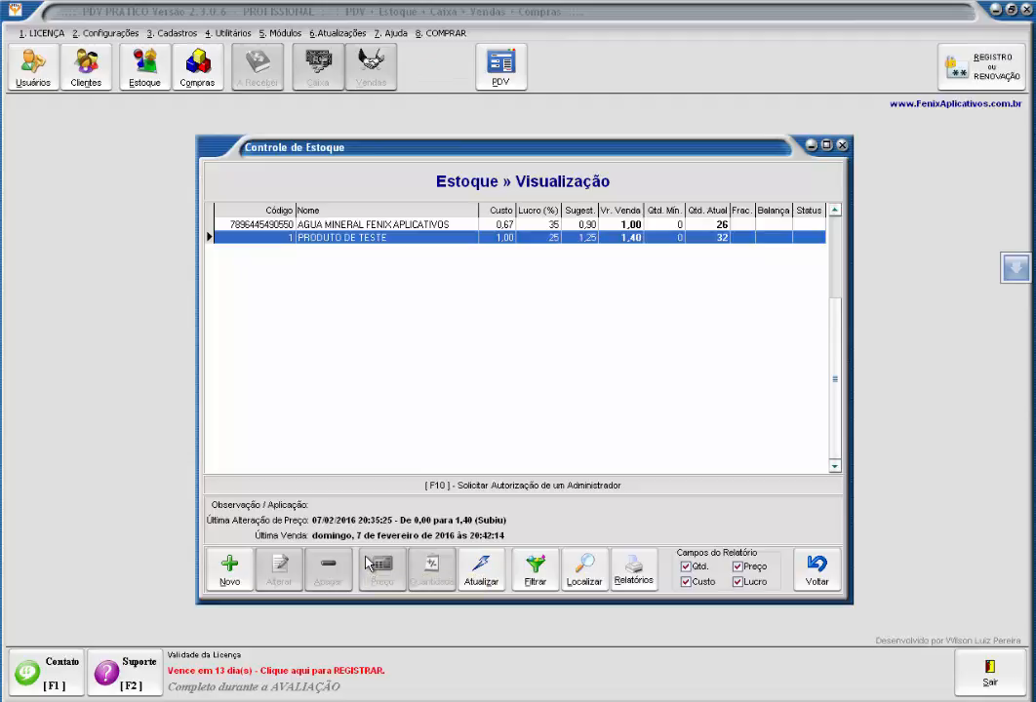
key("F10")
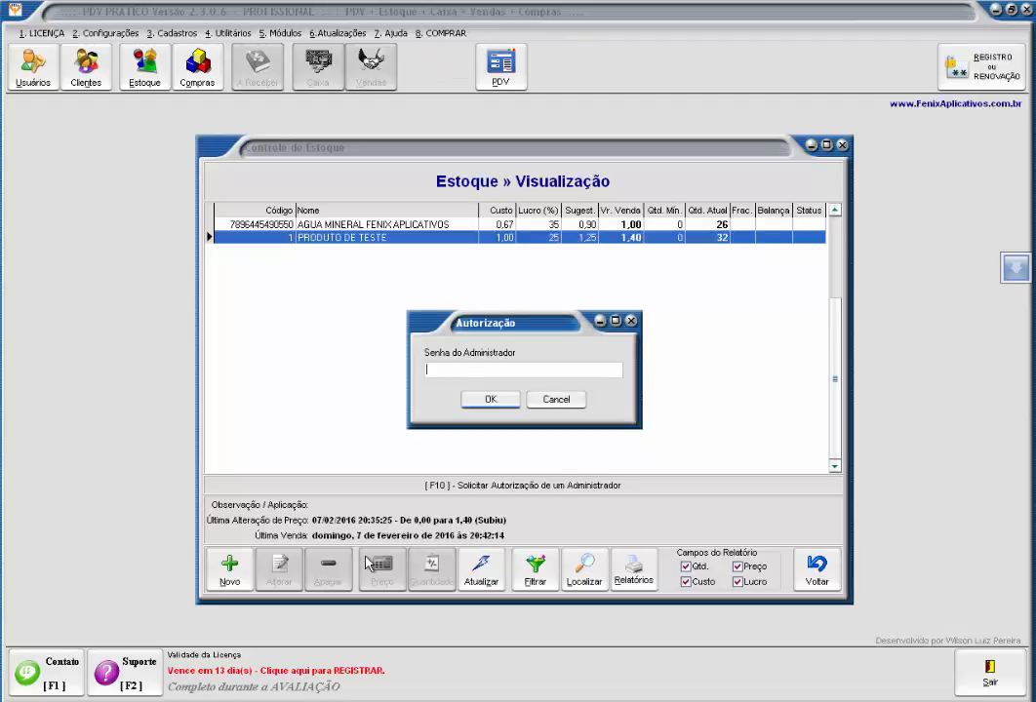
left_click(491, 399)
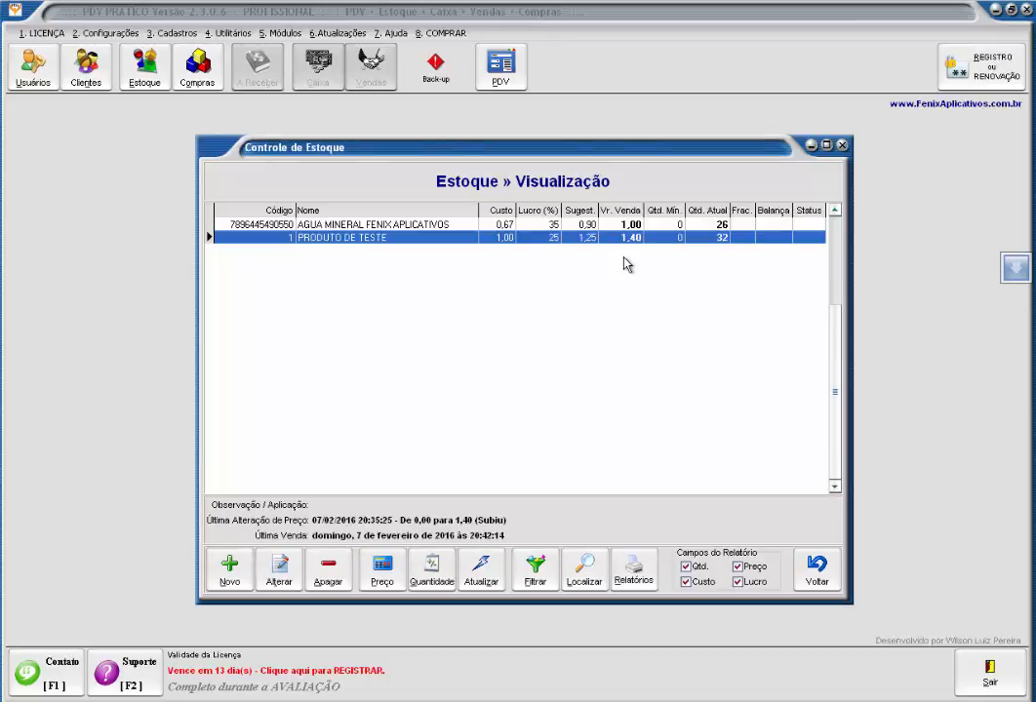
left_click(844, 147)
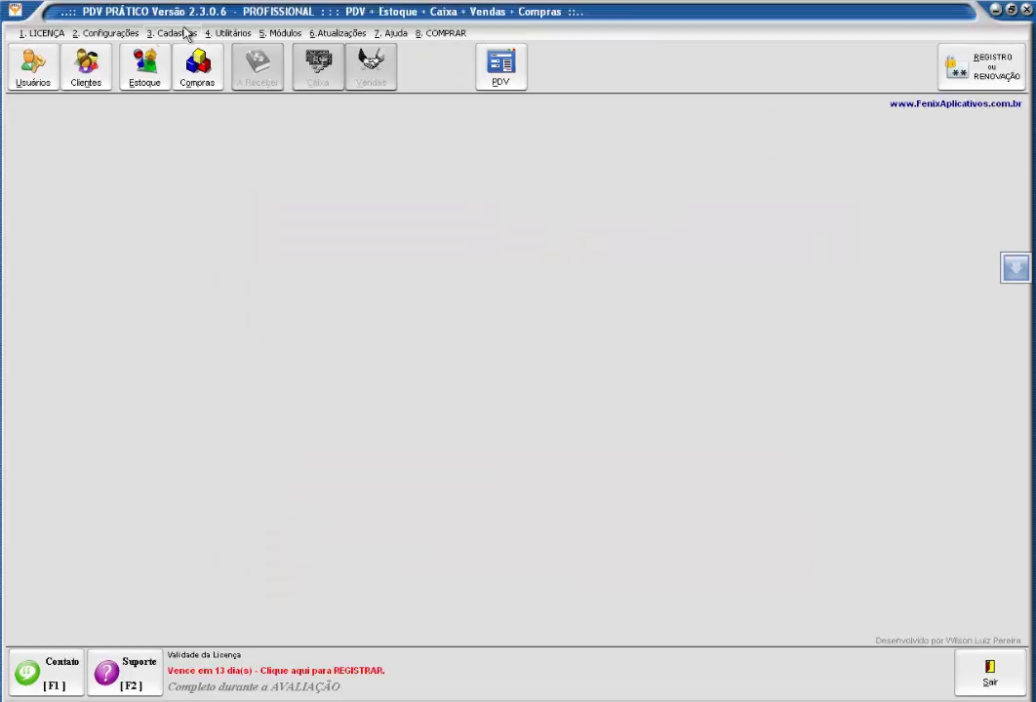
- Check the restricted actions in stock control and the customer register, and cancel the administrator authorization request
left_click(144, 67)
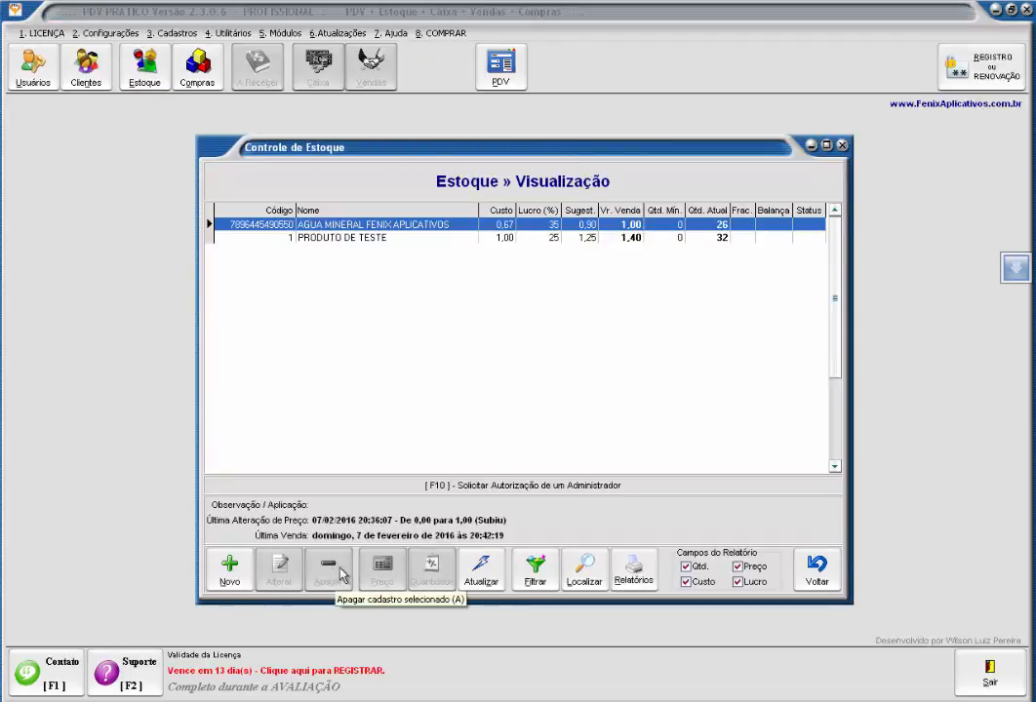
left_click(816, 568)
left_click(86, 67)
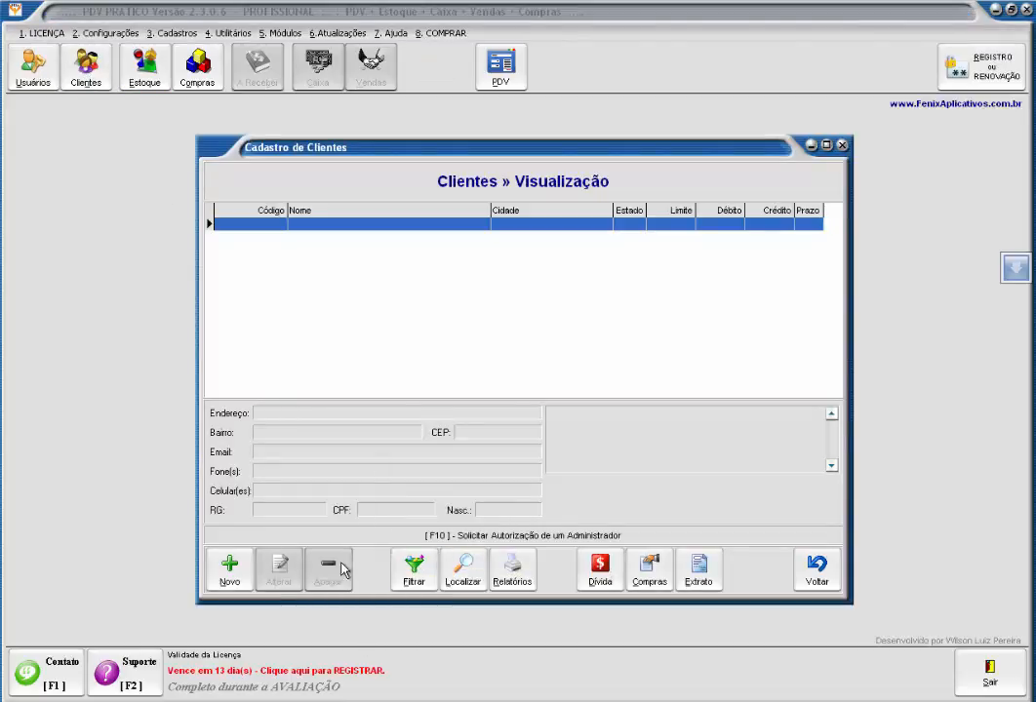
left_click(398, 562)
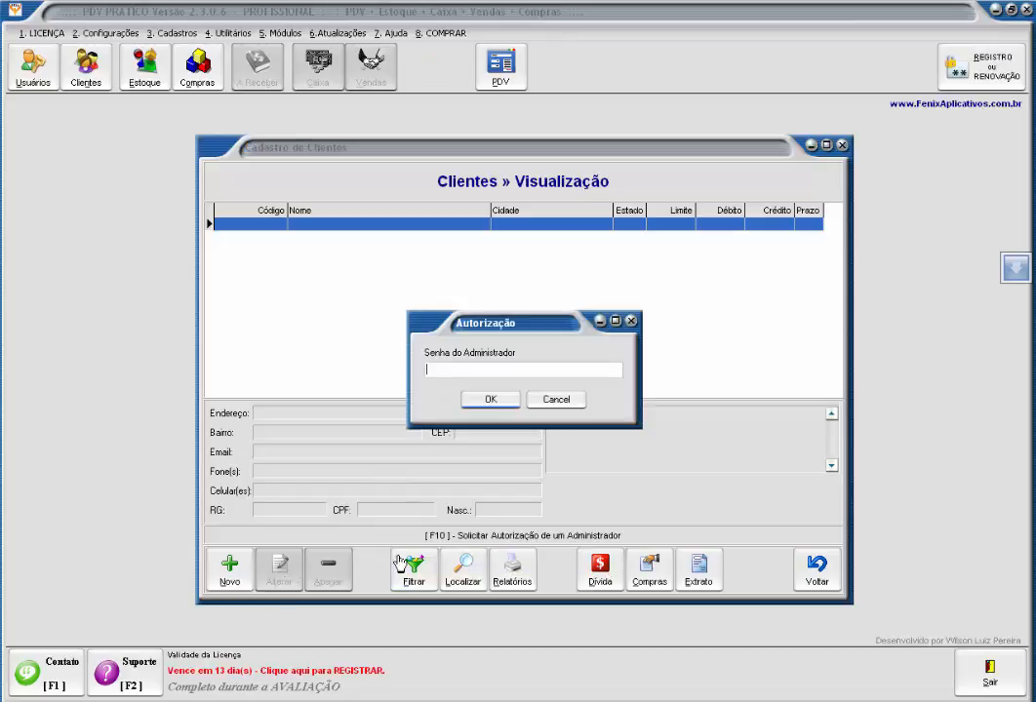
key("Escape")
key("Escape")
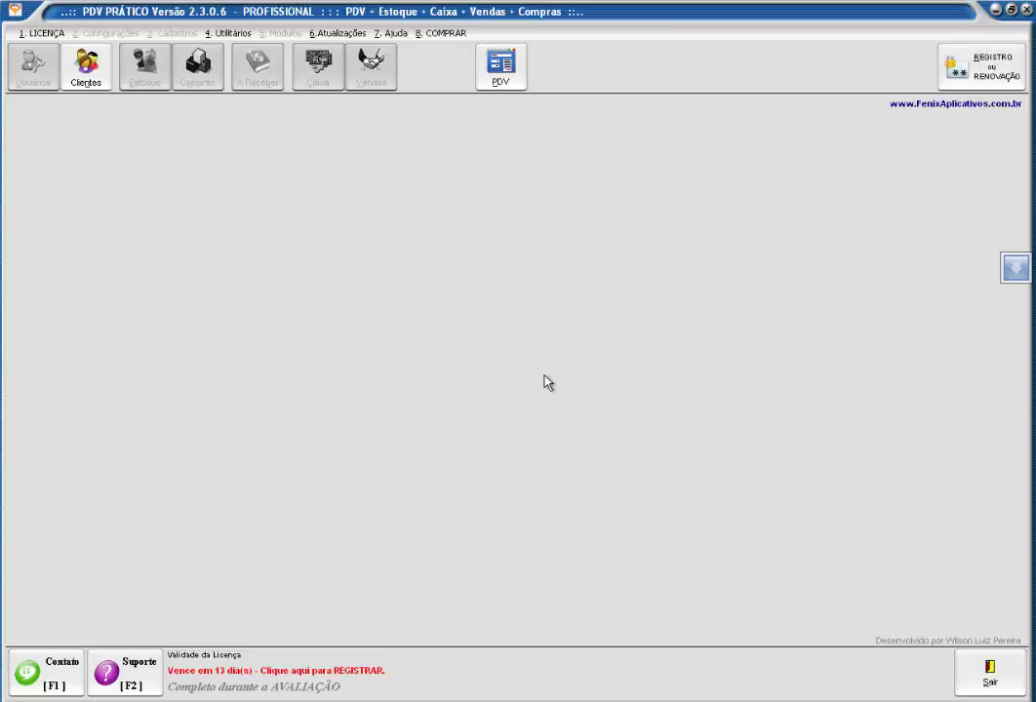
- As seller V3, check the actions available in the customer register and view the PDV sales screen, closing each
left_click(68, 80)
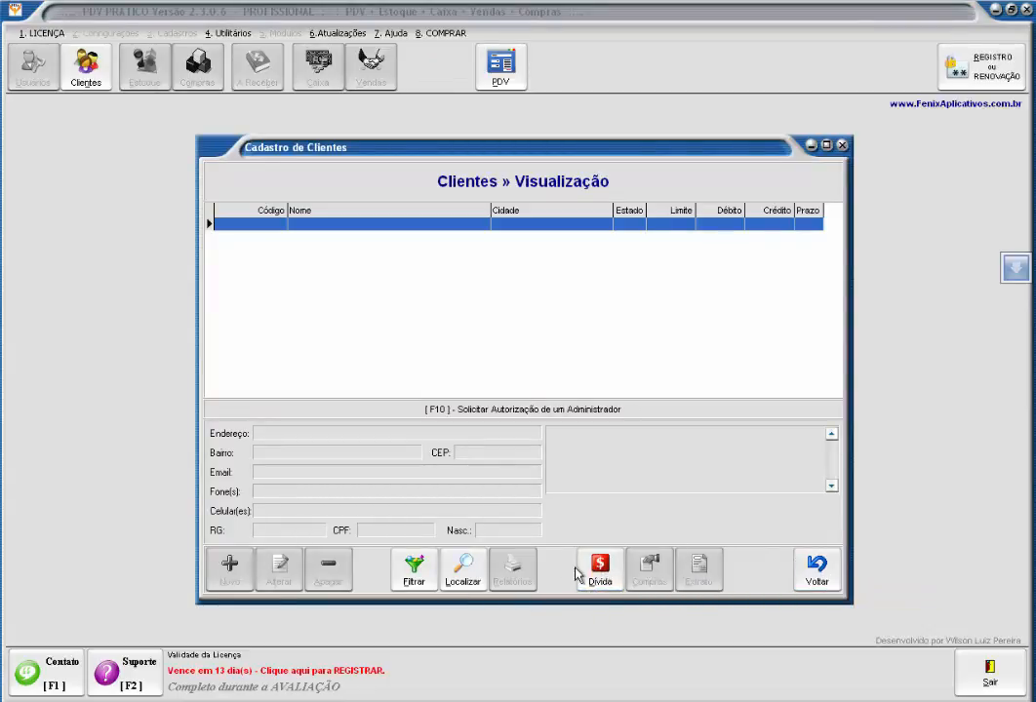
left_click(812, 580)
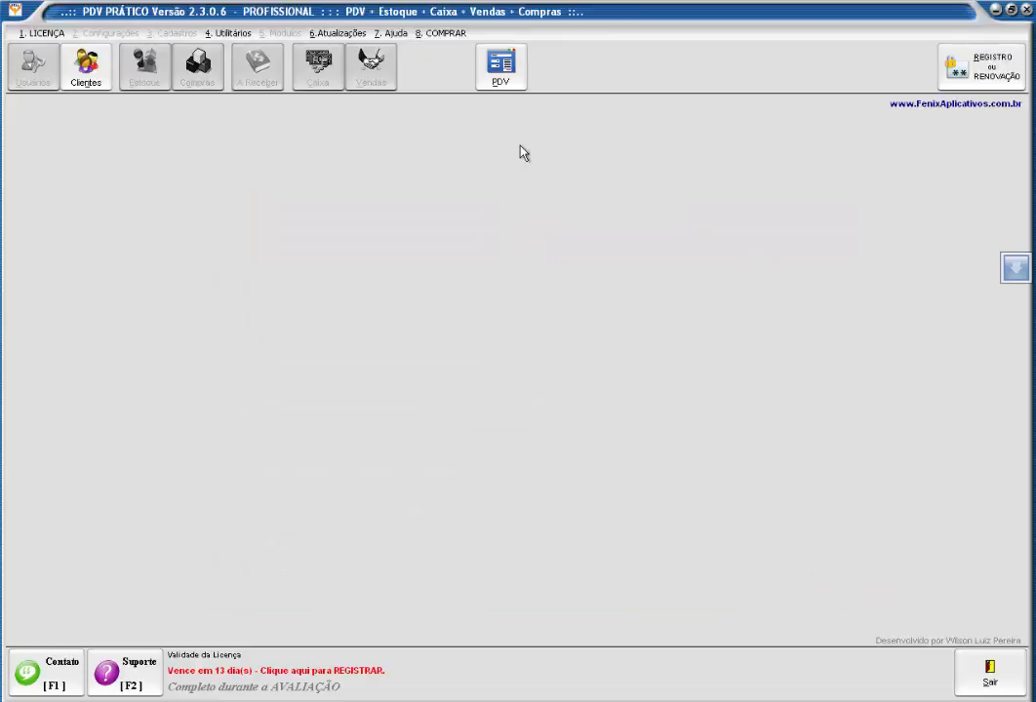
left_click(502, 68)
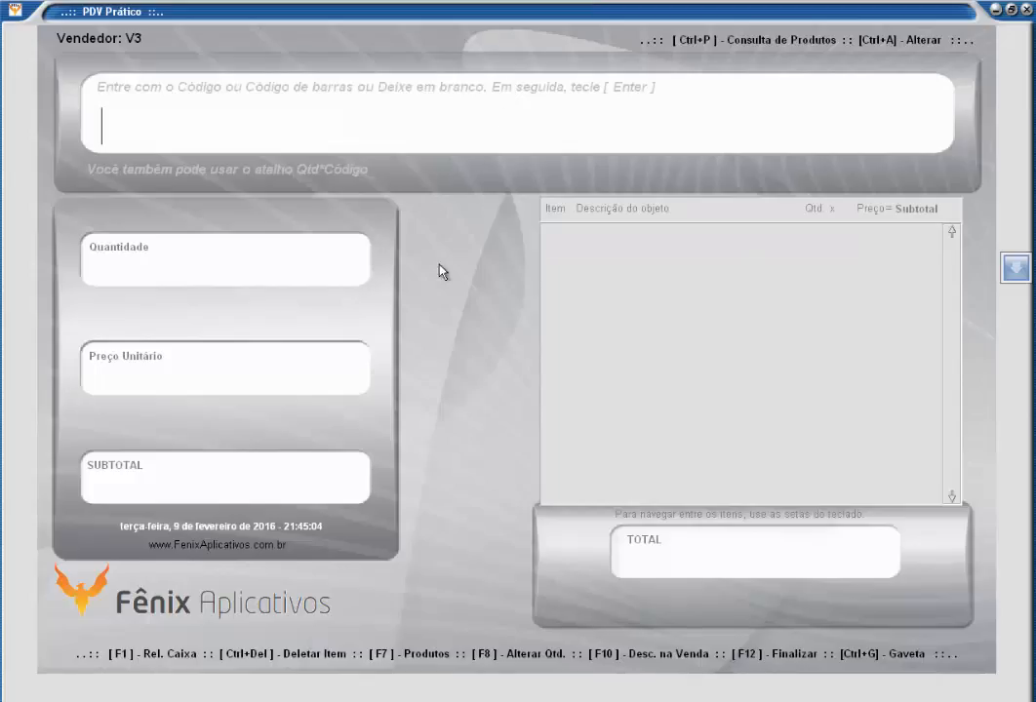
left_click(1027, 10)
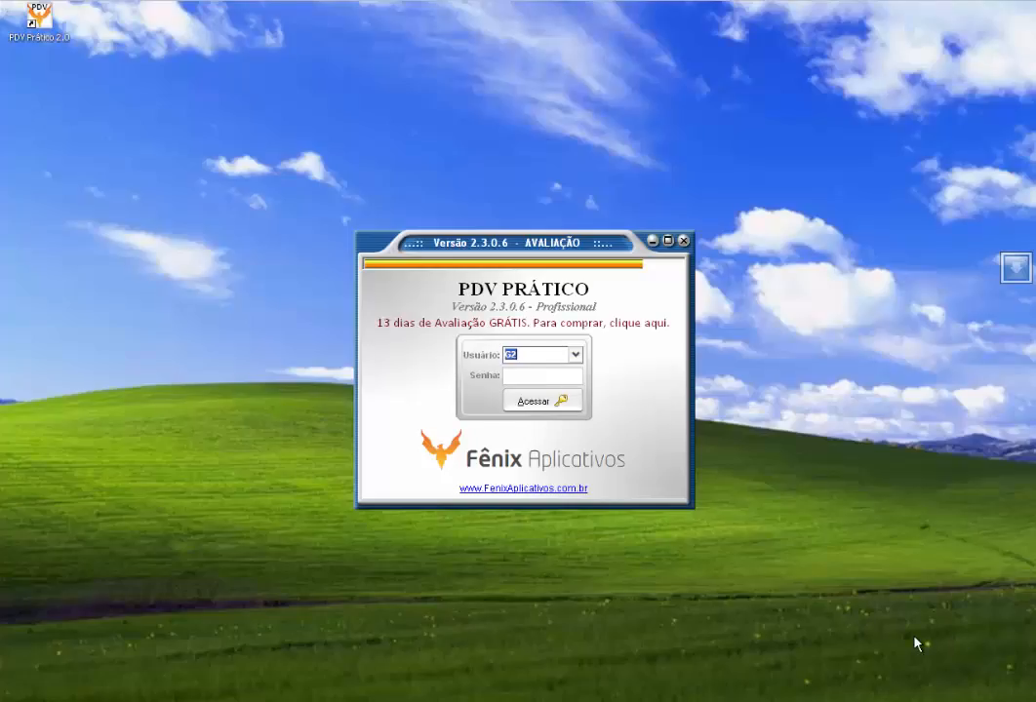
- Log back in to the administrator account with its password
type("WILSON")
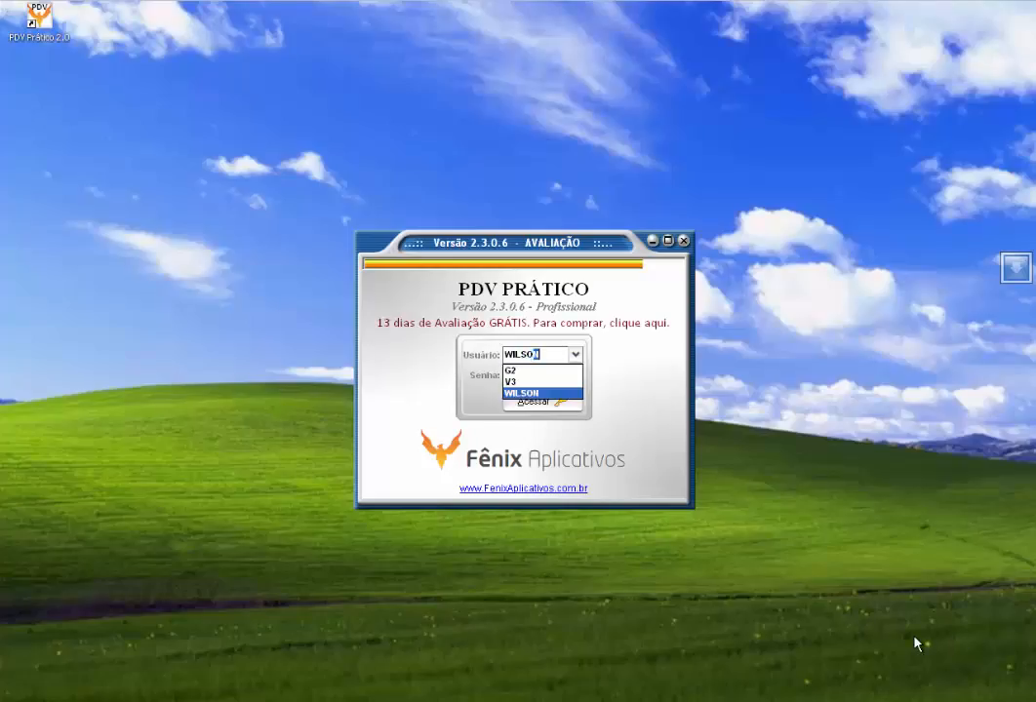
key("Return")
key("Return")
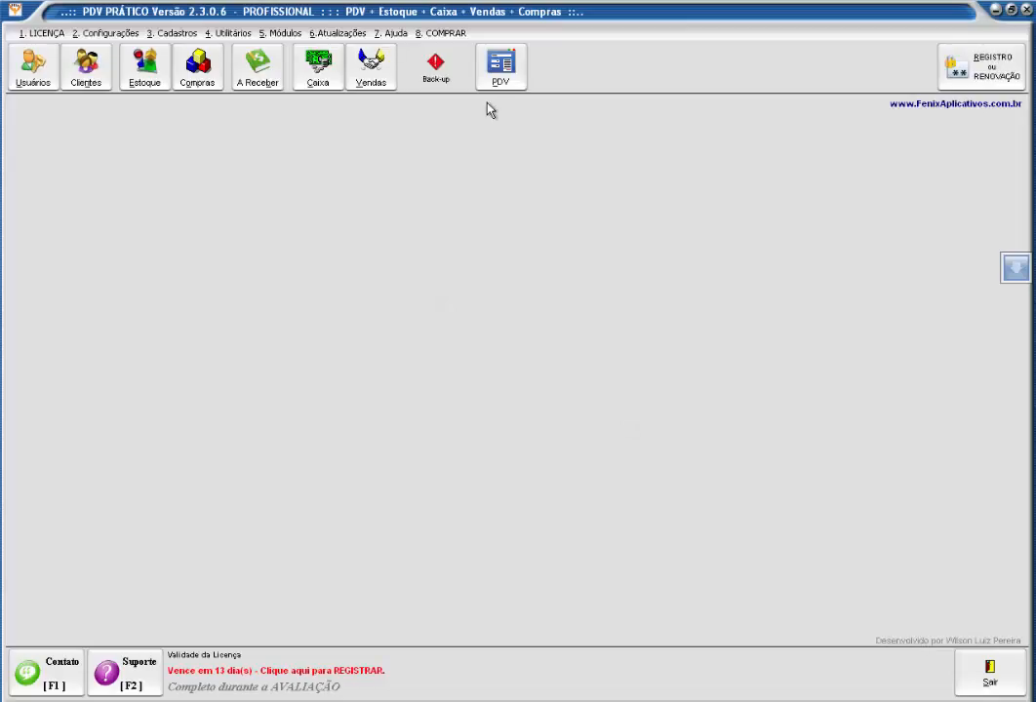
- In the administrative settings for user access levels, set sellers' permission to receive customer debts to Não and close the settings
left_click(109, 34)
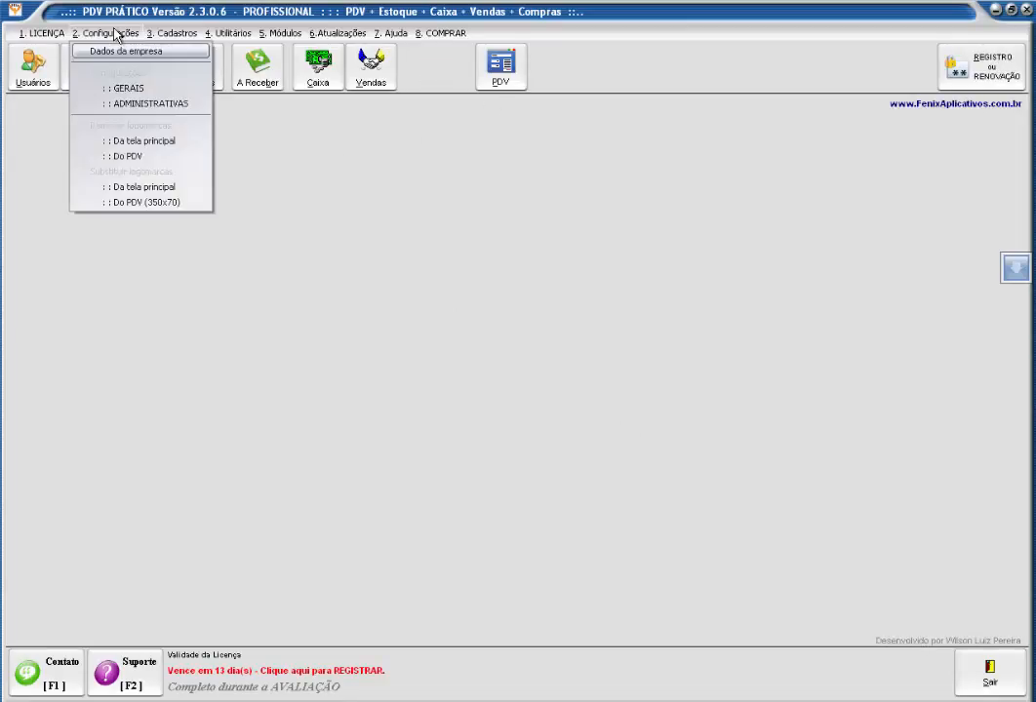
left_click(138, 104)
left_click(395, 200)
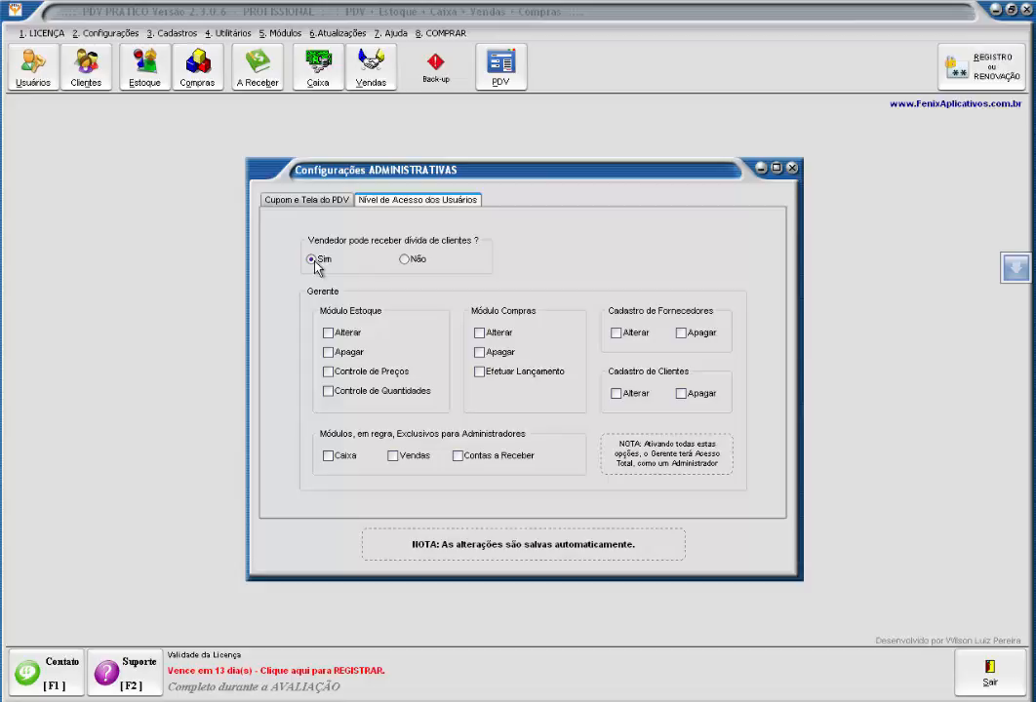
left_click(403, 260)
left_click(791, 167)
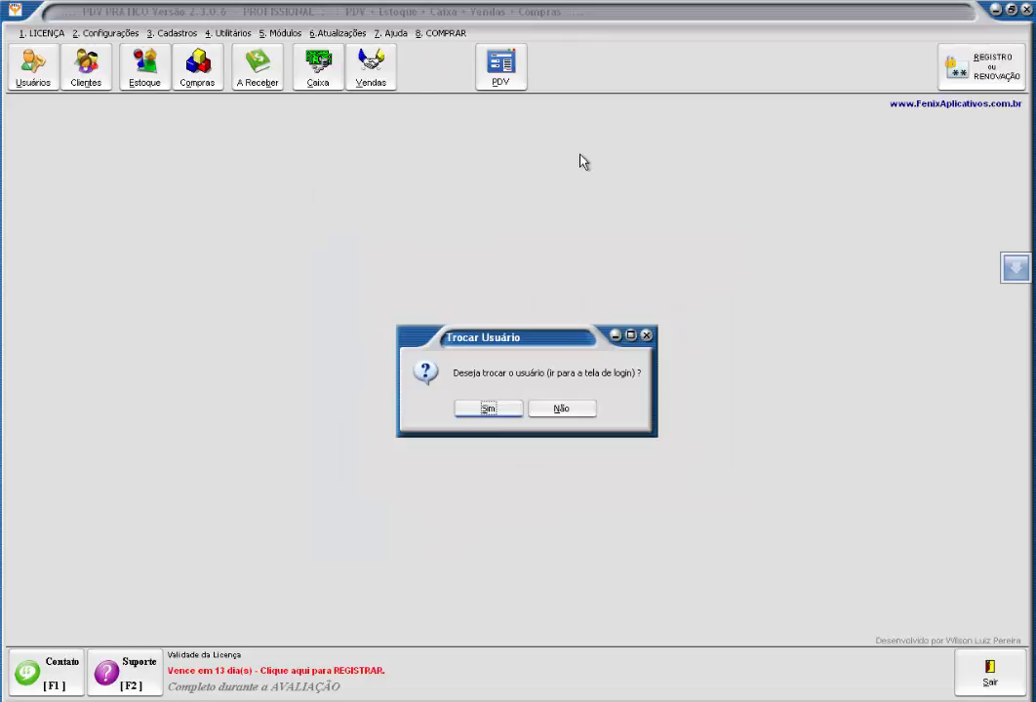
- Switch users and log in as seller V3 with the account password
key("Return")
type("V2")
key("Return")
type("*")
key("Return")
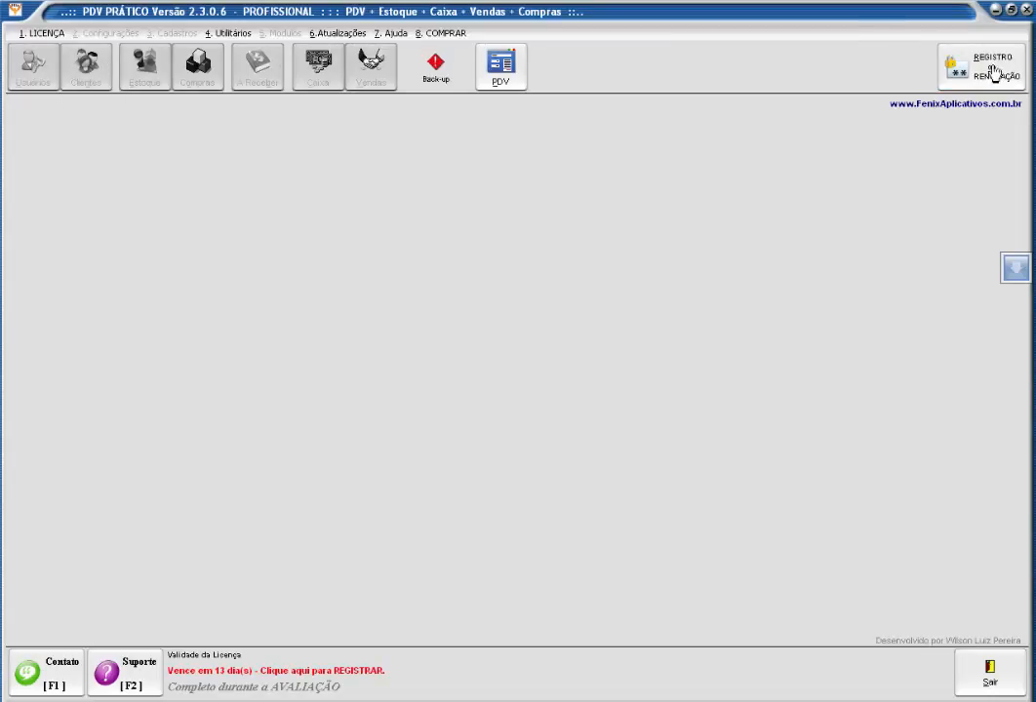
- View the PDV sales screen as seller V3, close it, and leave the seller's session
left_click(507, 72)
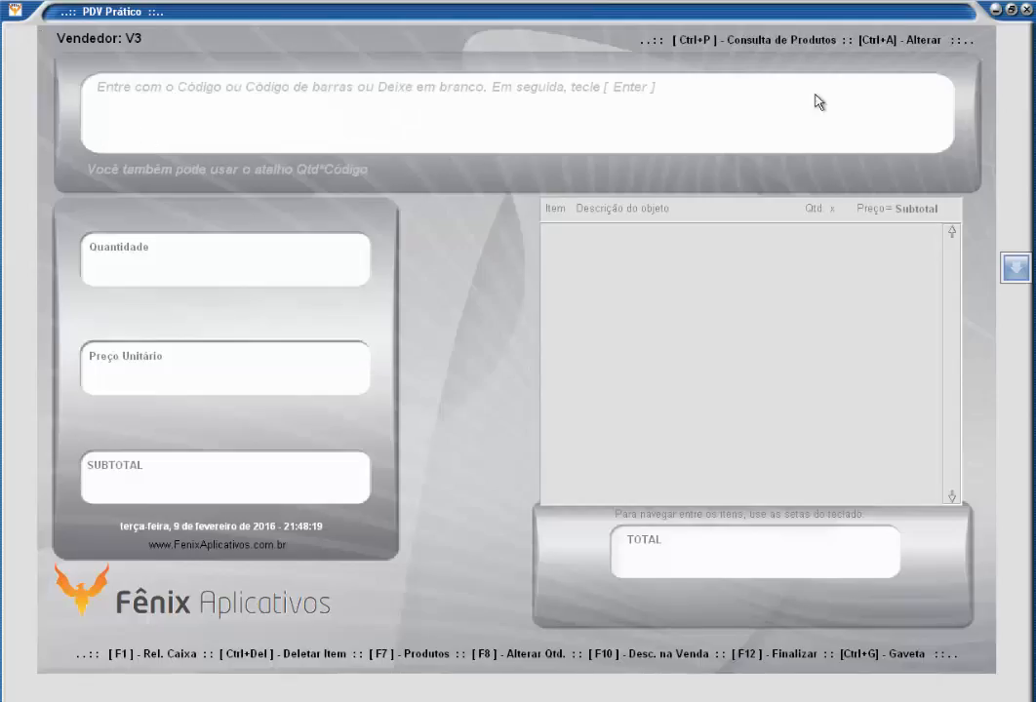
key("Escape")
left_click(491, 410)
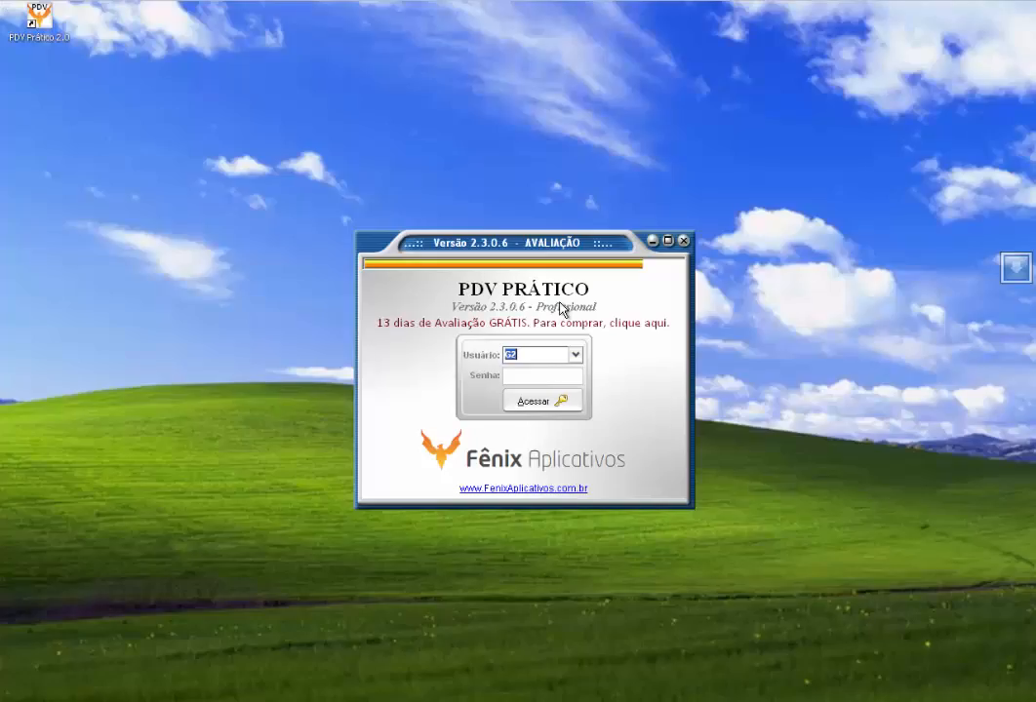
- Select the administrator account on the login screen and log in
key("alt+Down")
key("Return")
key("Return")
- In the administrative settings for user access levels, set sellers' permission to receive customer debts to Sim
left_click(105, 32)
left_click(142, 103)
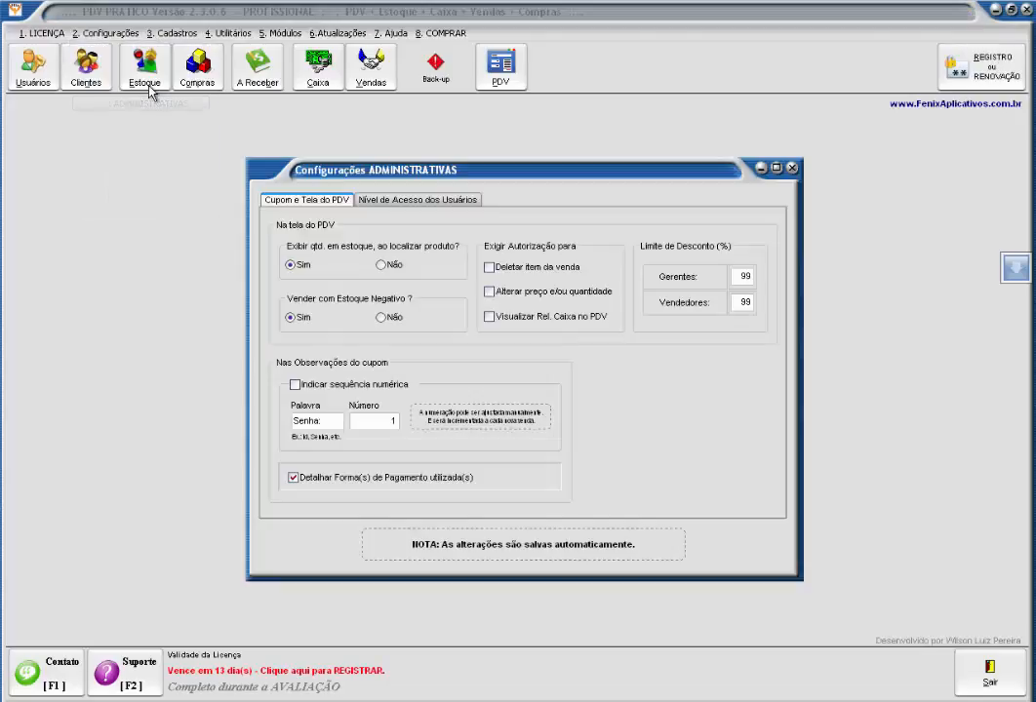
left_click(396, 201)
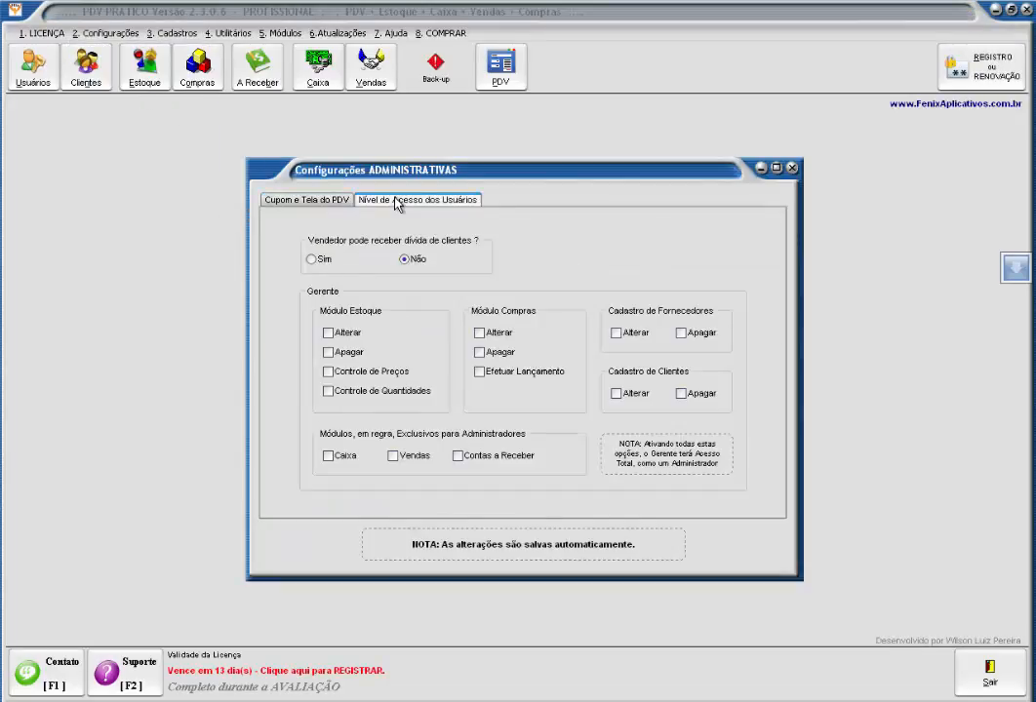
left_click(312, 260)
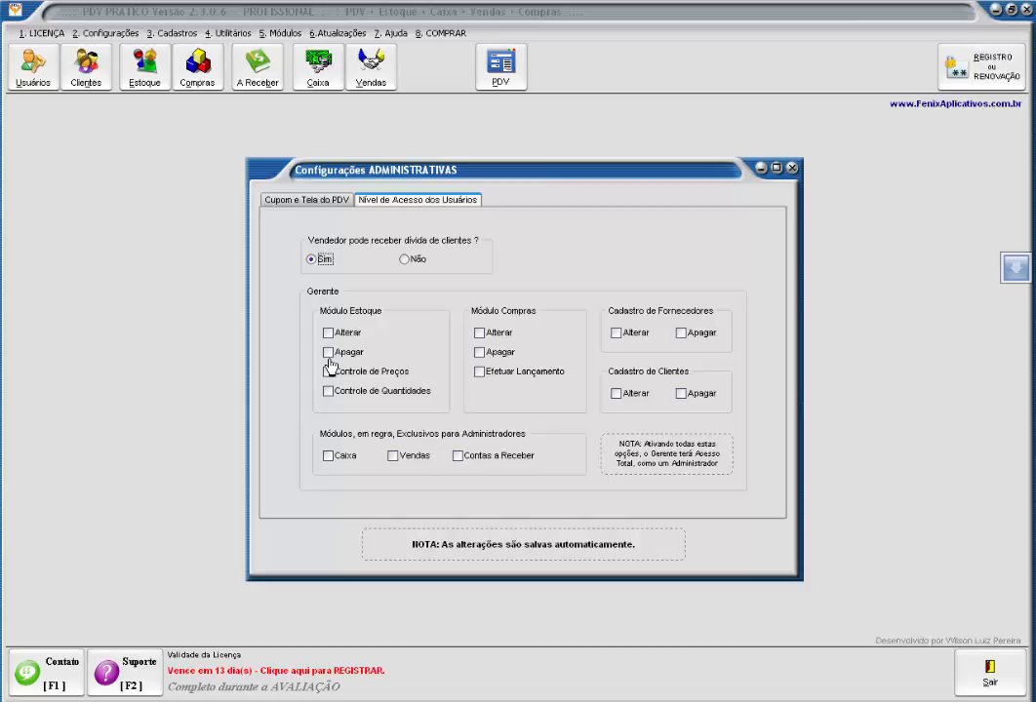
- Grant managers Alterar and Apagar rights for stock, purchases, suppliers and customers, plus access to the Caixa module
left_click(329, 332)
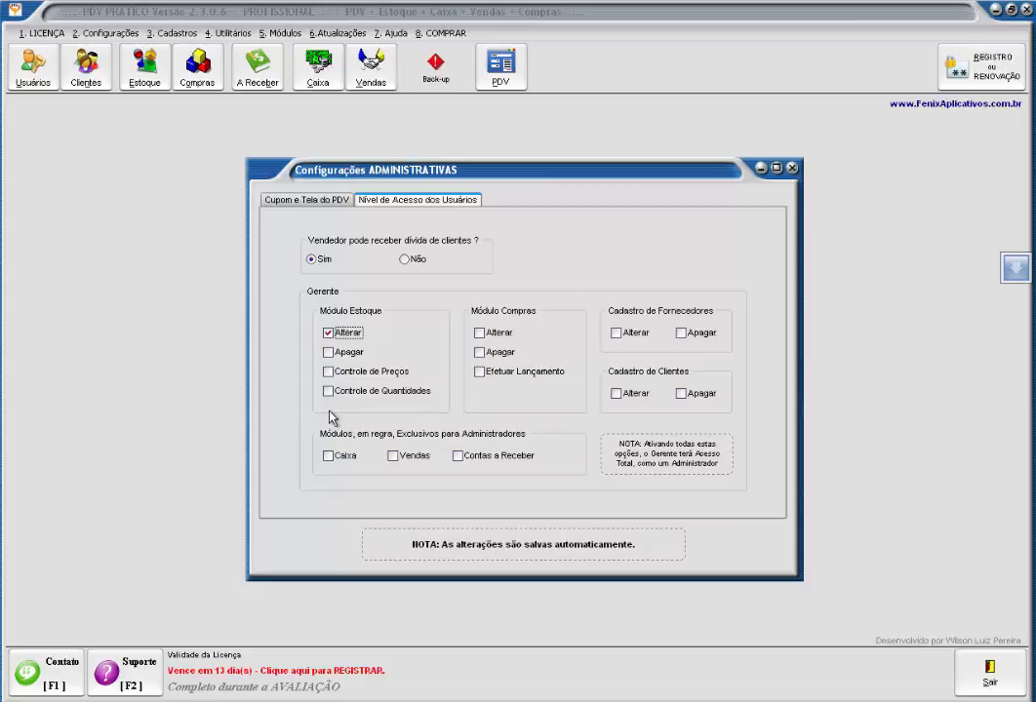
left_click(329, 352)
left_click(479, 332)
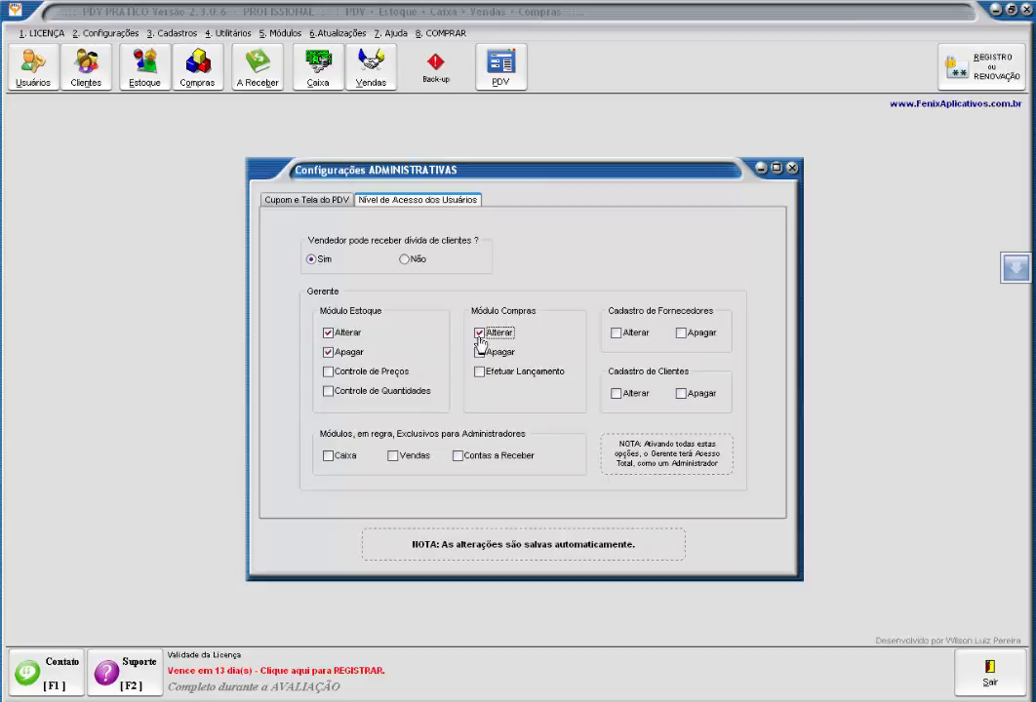
left_click(617, 333)
left_click(682, 333)
left_click(681, 393)
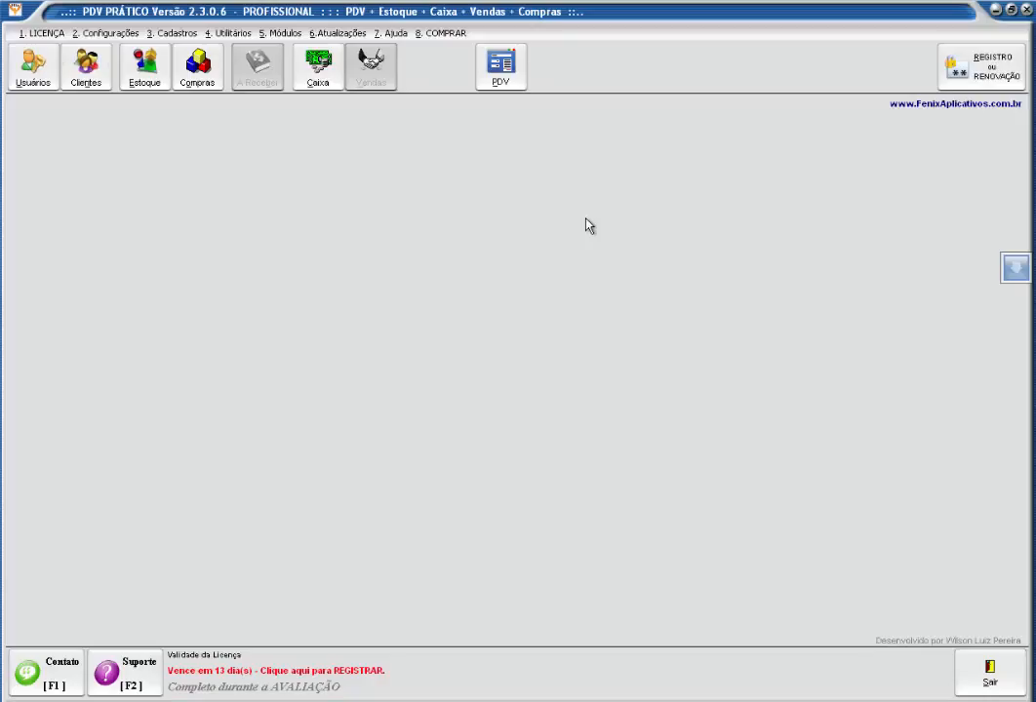
- As the manager, view Controle de Caixa, close it, and try to open Controle de Vendas
left_click(283, 33)
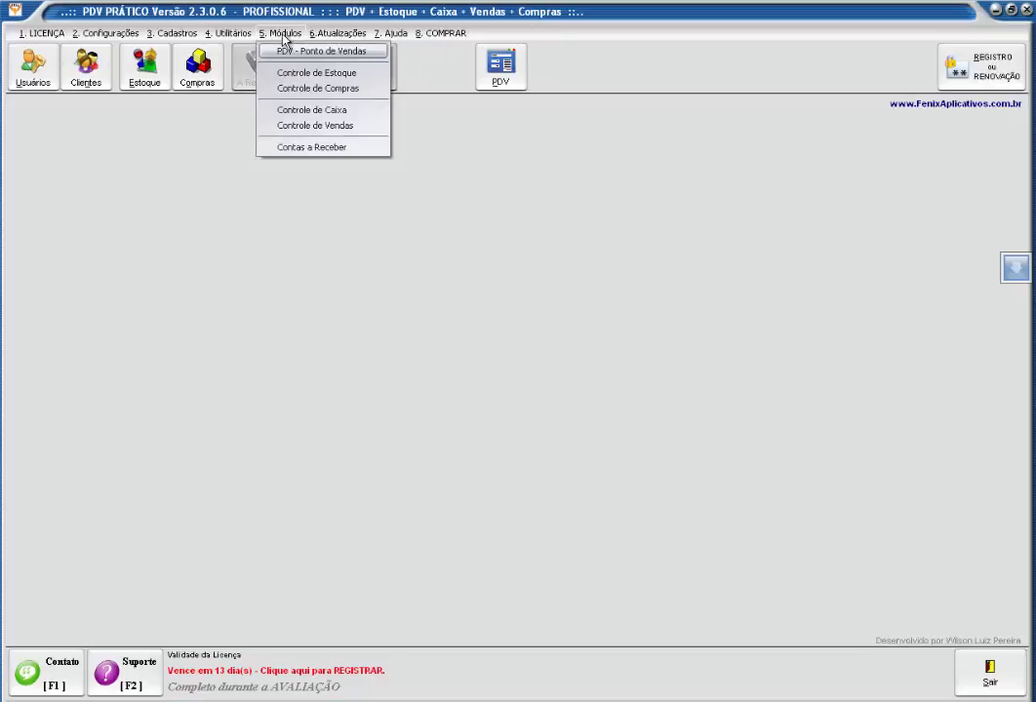
left_click(299, 111)
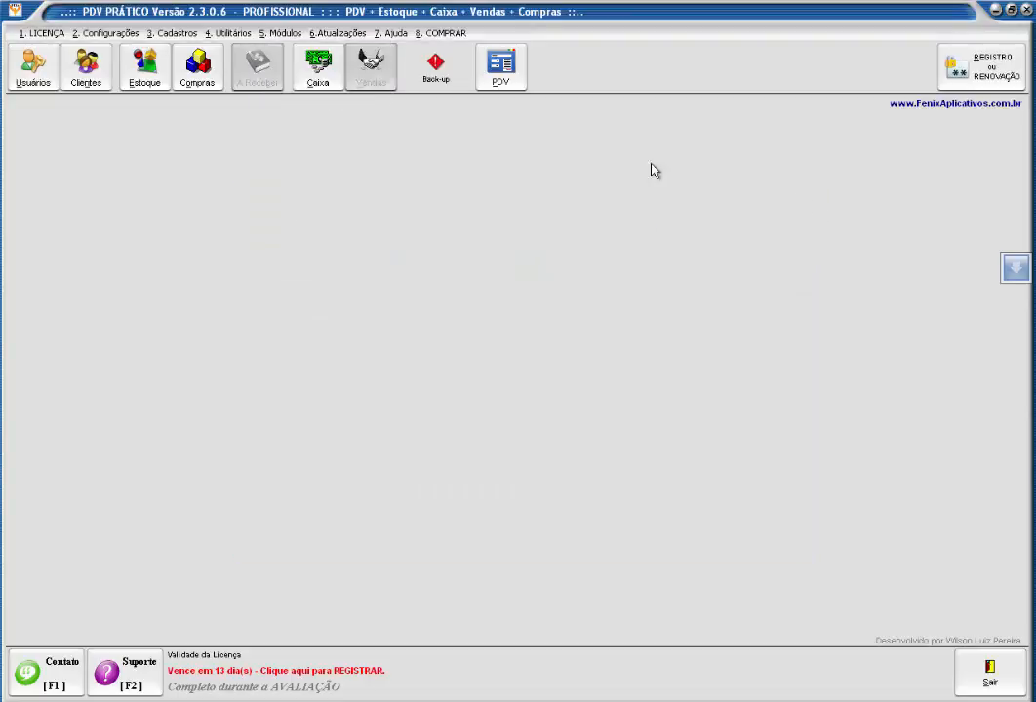
left_click(801, 194)
left_click(283, 33)
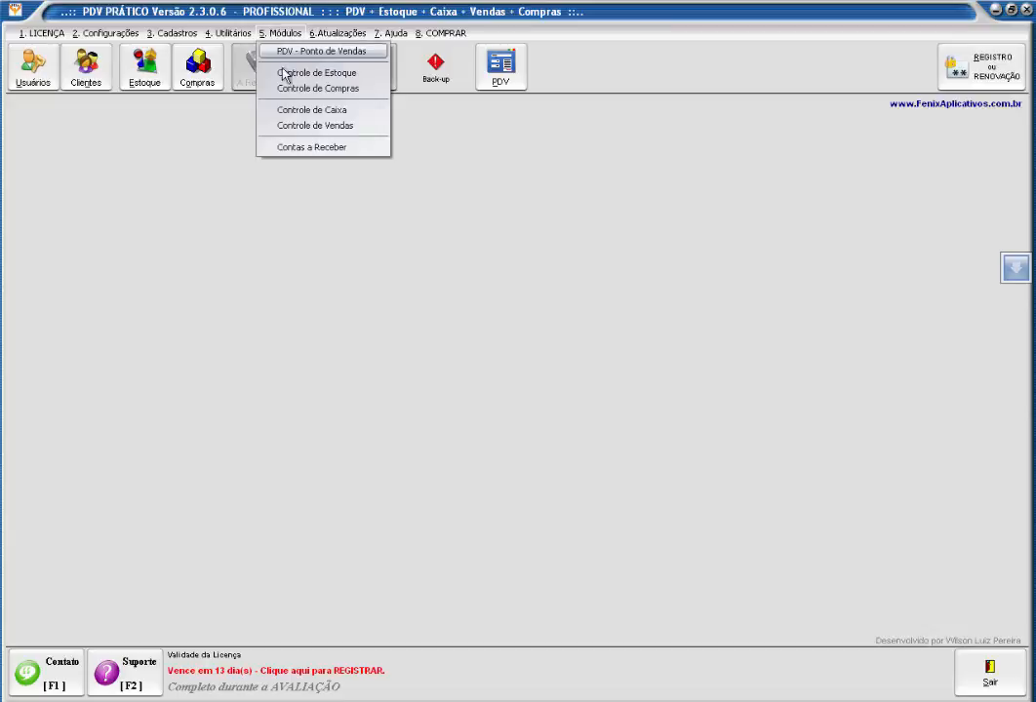
left_click(304, 125)
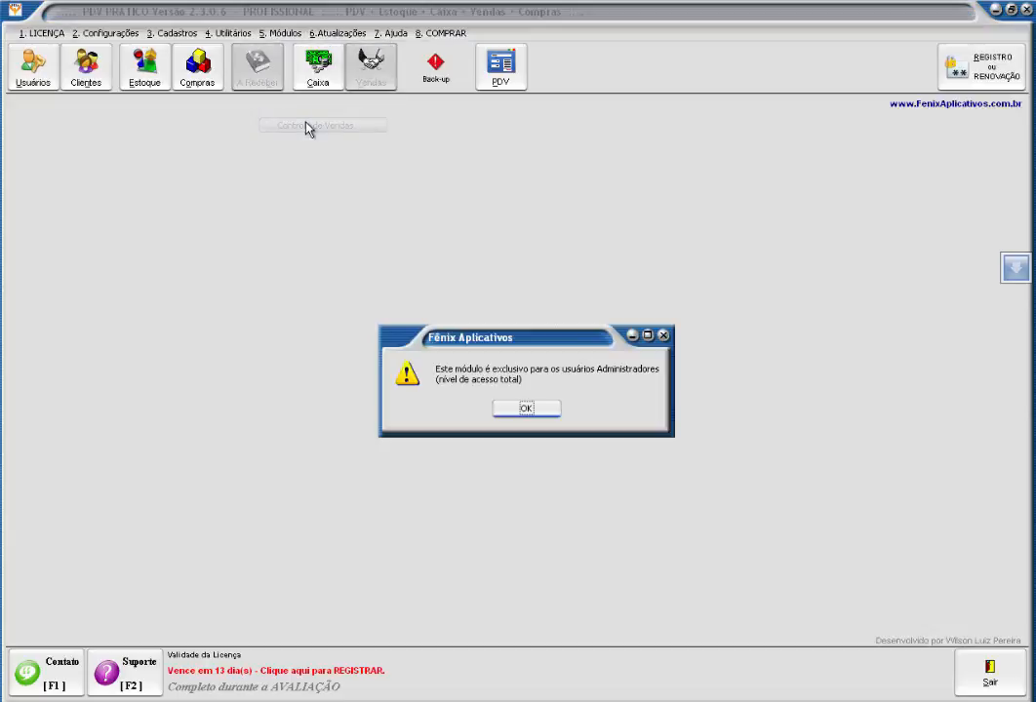
left_click(541, 413)
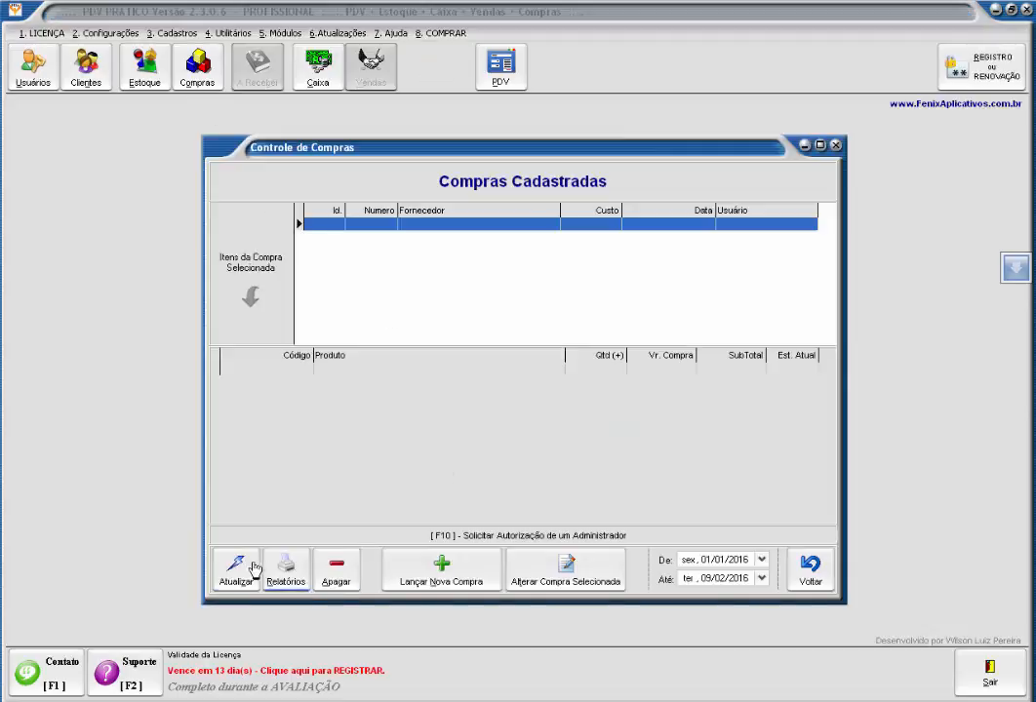
- Check the manager's available actions in purchase control, the customer register and stock control, closing each
left_click(810, 571)
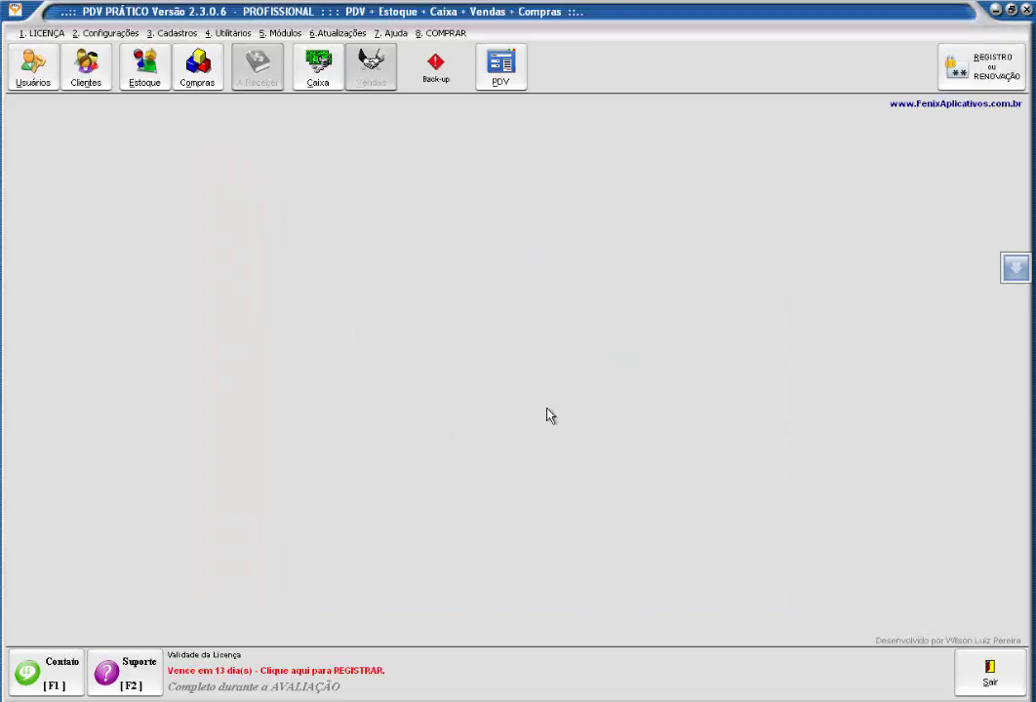
left_click(81, 64)
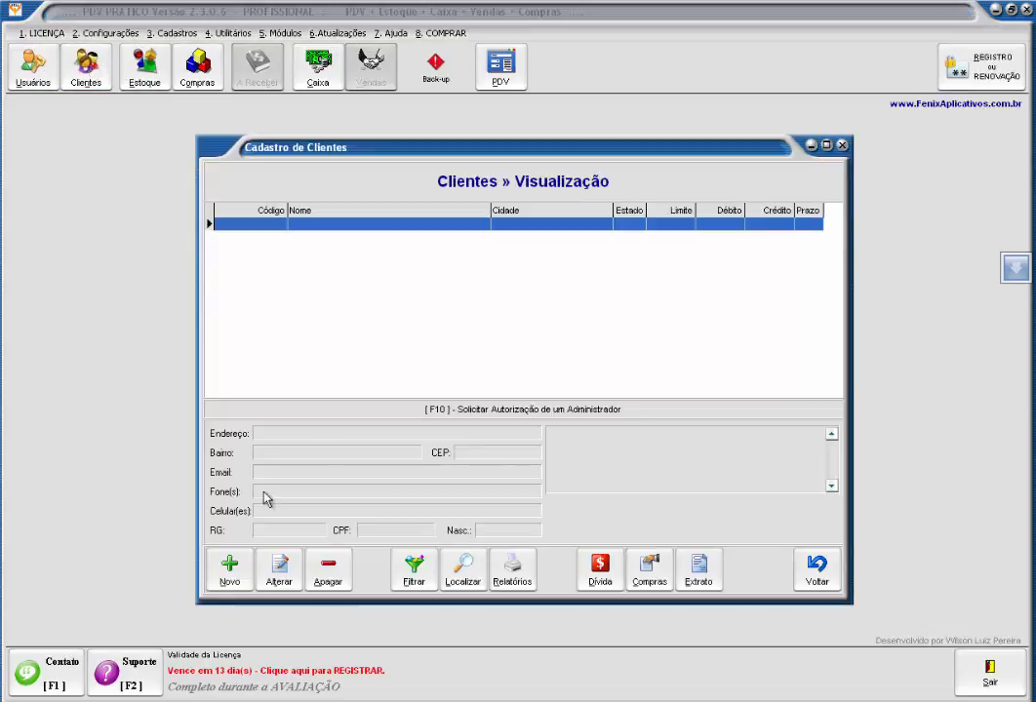
left_click(805, 572)
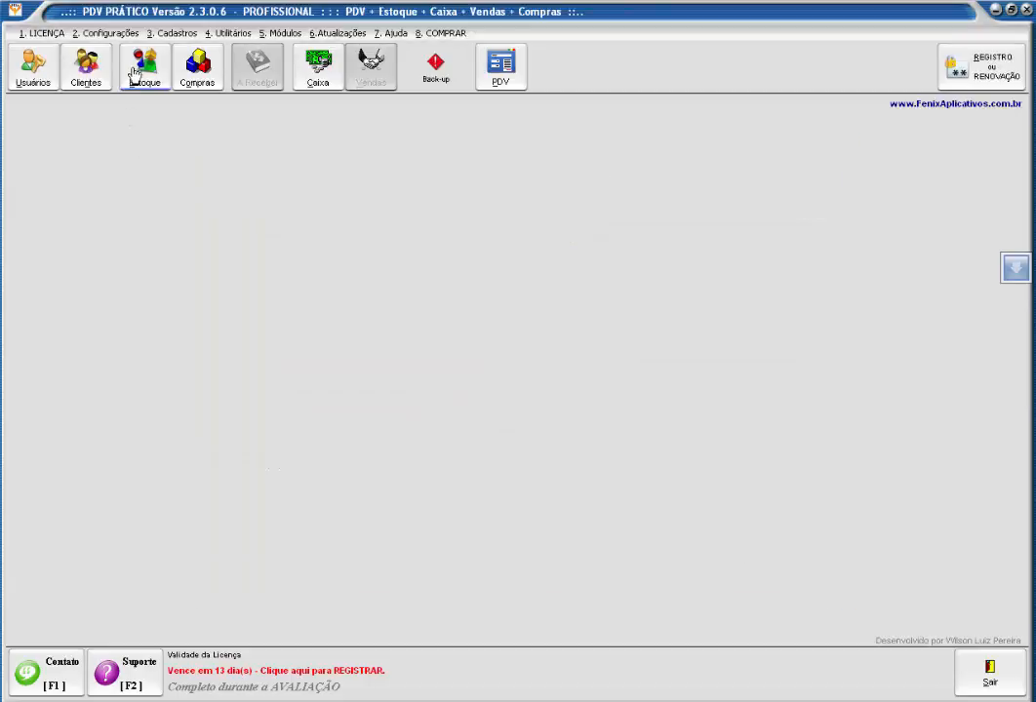
left_click(134, 73)
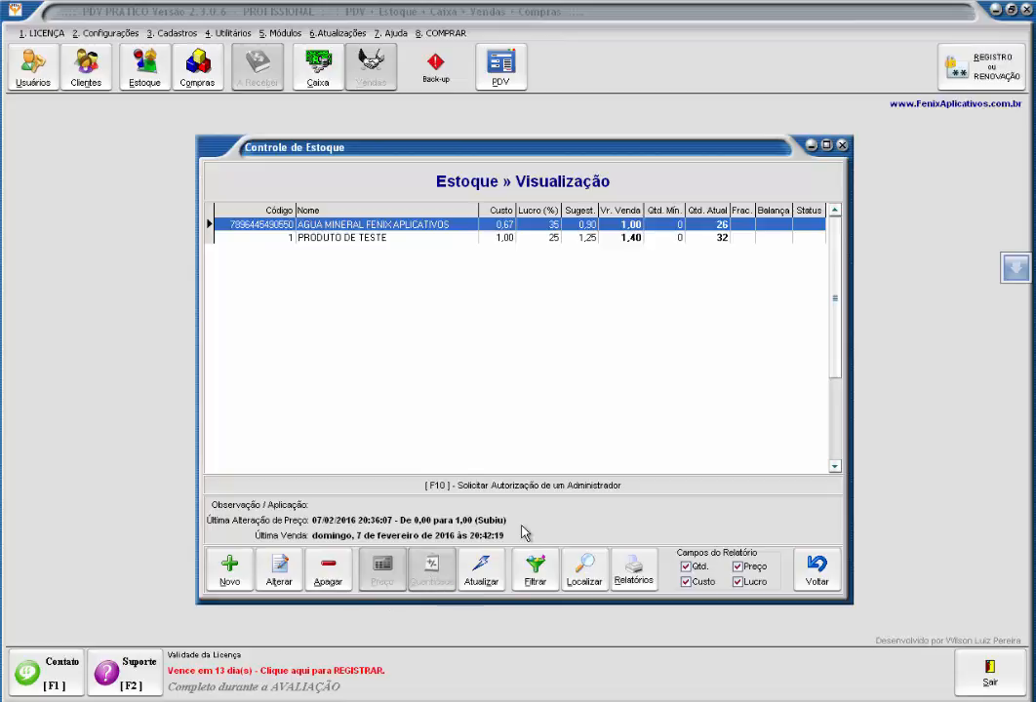
left_click(816, 571)
- Grant managers all four stock permissions plus Vendas and Contas a Receber access, and clear their purchase, supplier and customer permissions
left_click(105, 32)
left_click(141, 102)
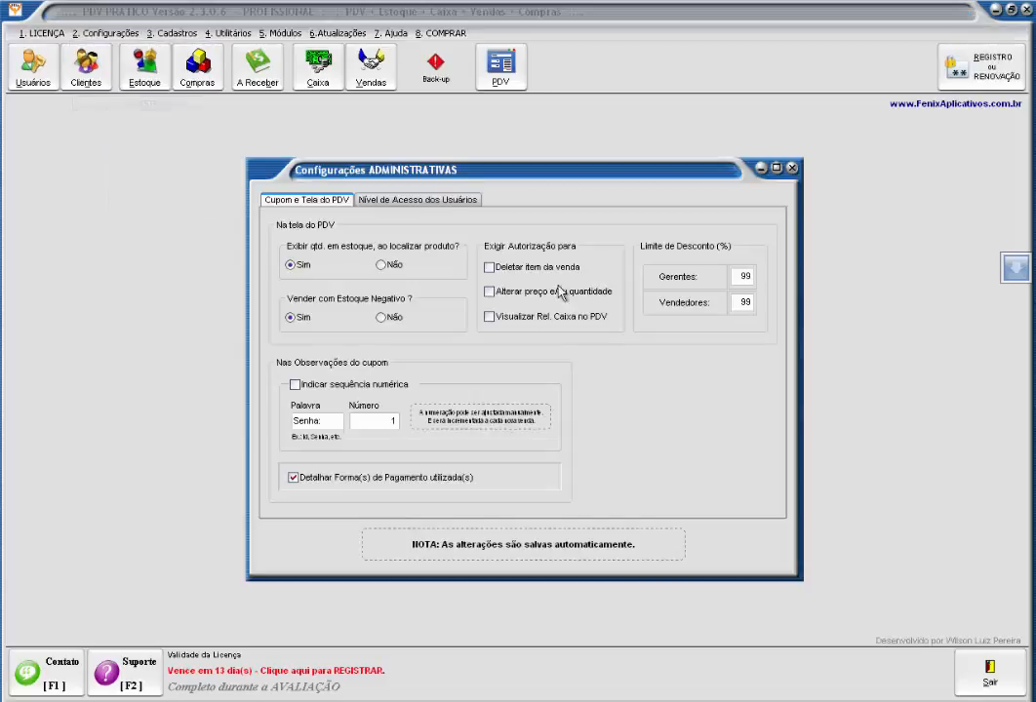
left_click(417, 199)
left_click(393, 457)
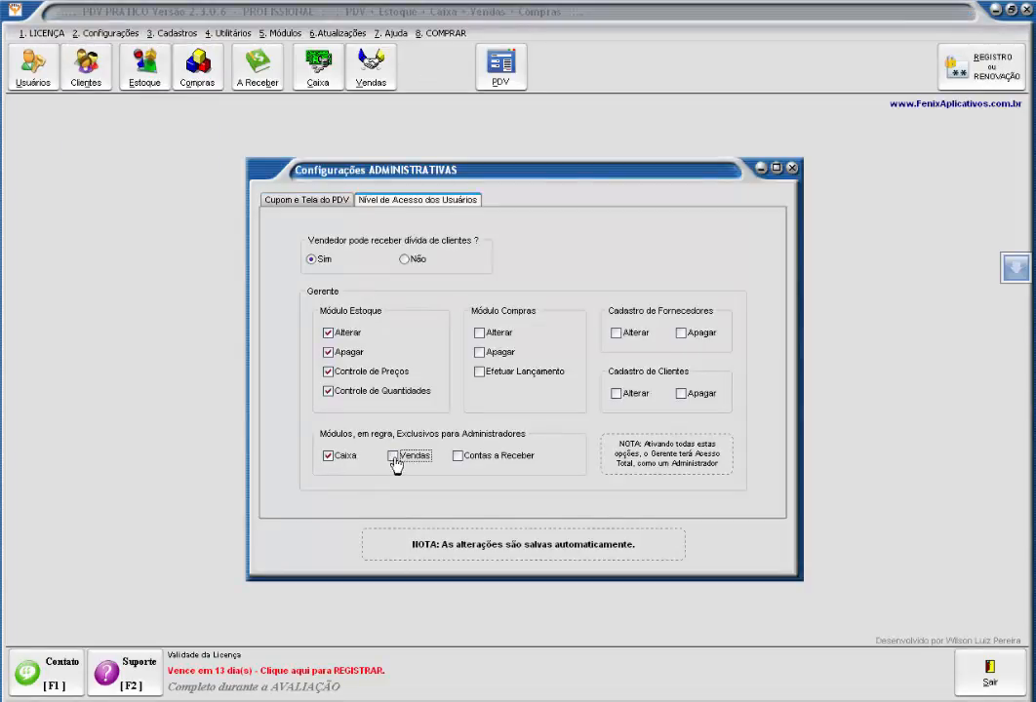
left_click(467, 458)
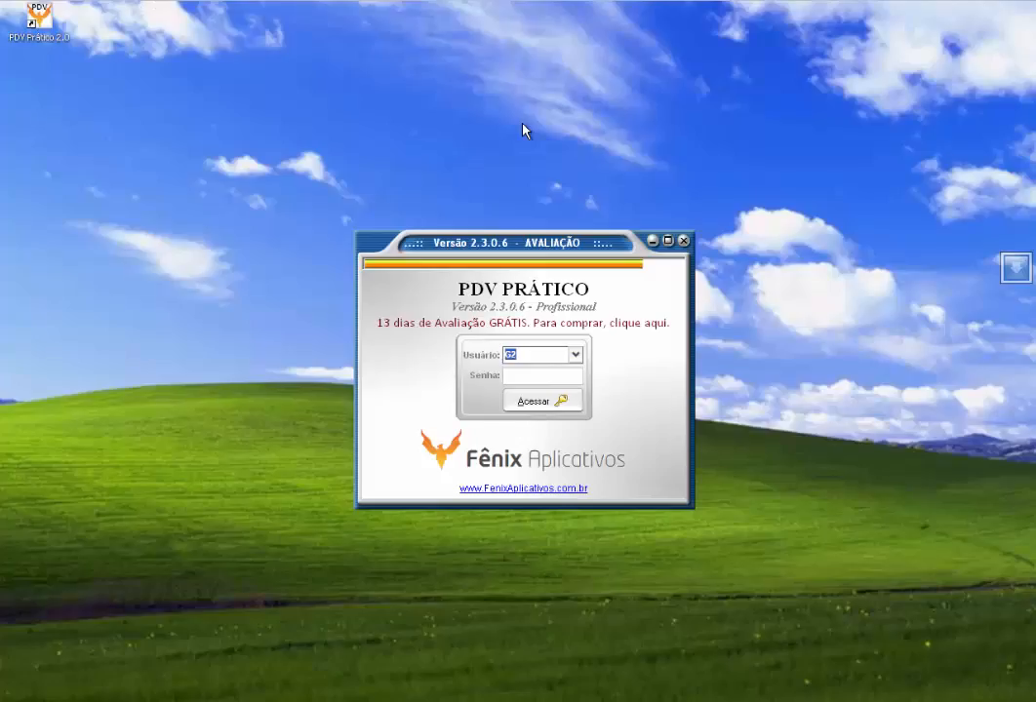
- Log in as manager G2 and check the actions available in the customer register, closing it
key("Return")
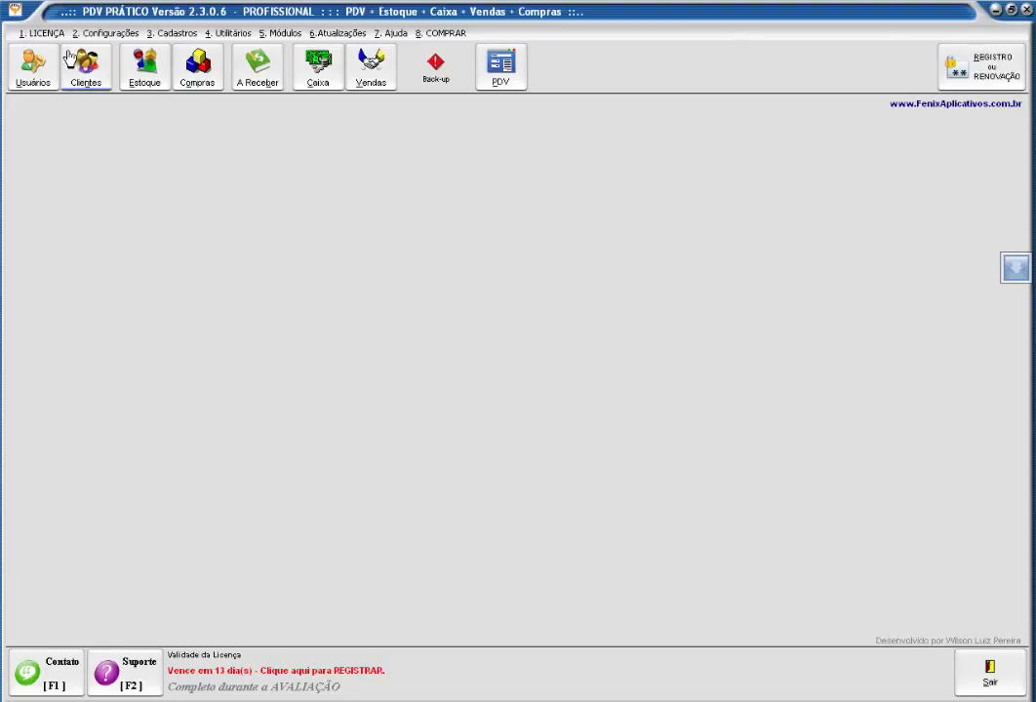
left_click(68, 55)
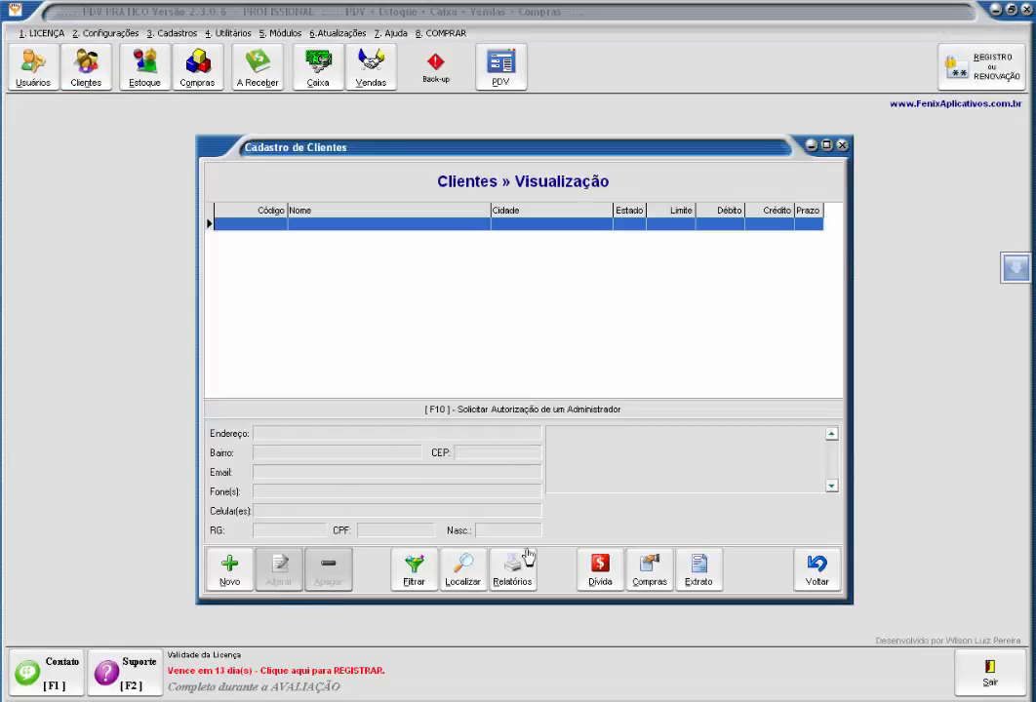
left_click(816, 568)
- In stock control, start a manual price adjustment for AGUA MINERAL FENIX APLICATIVOS, dismiss it, and close stock control
left_click(140, 69)
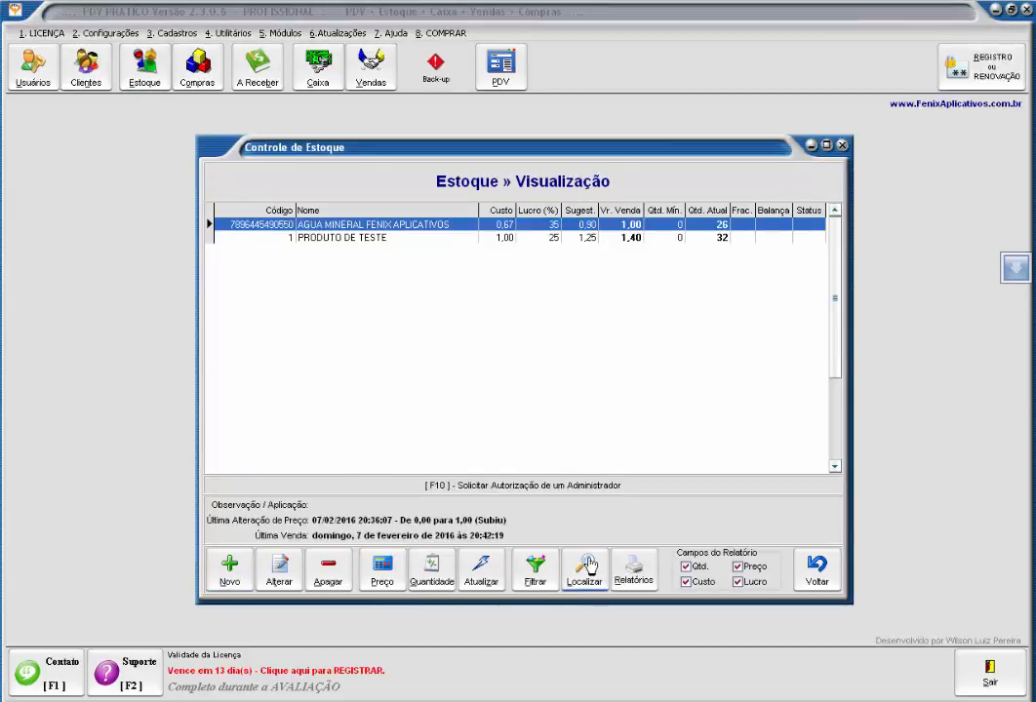
left_click(380, 568)
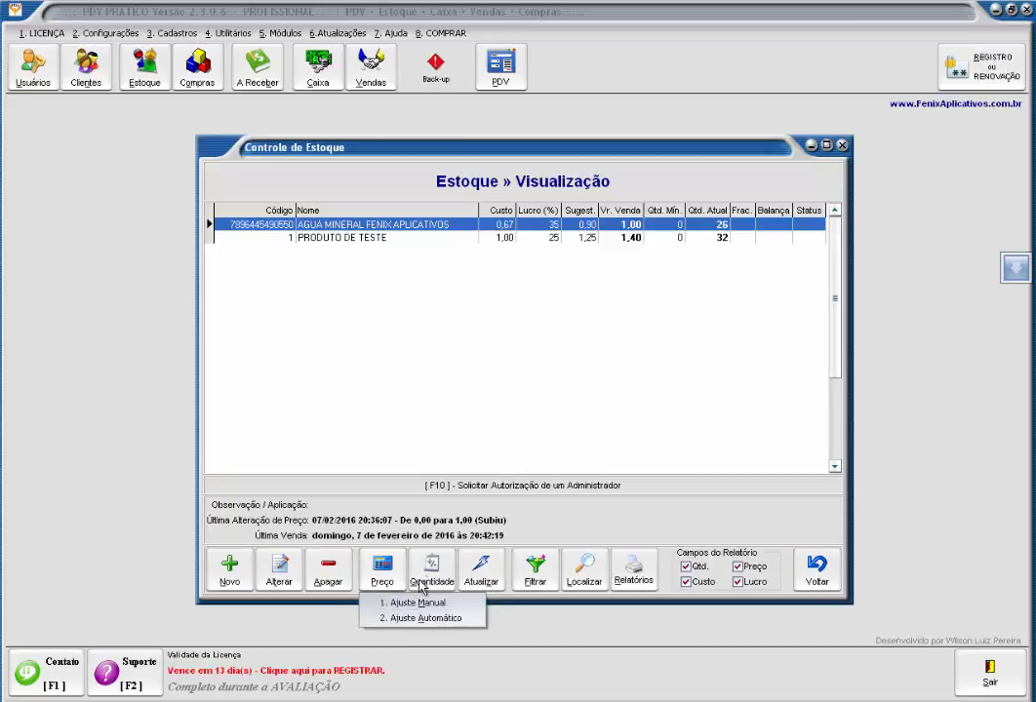
left_click(391, 602)
left_click(550, 412)
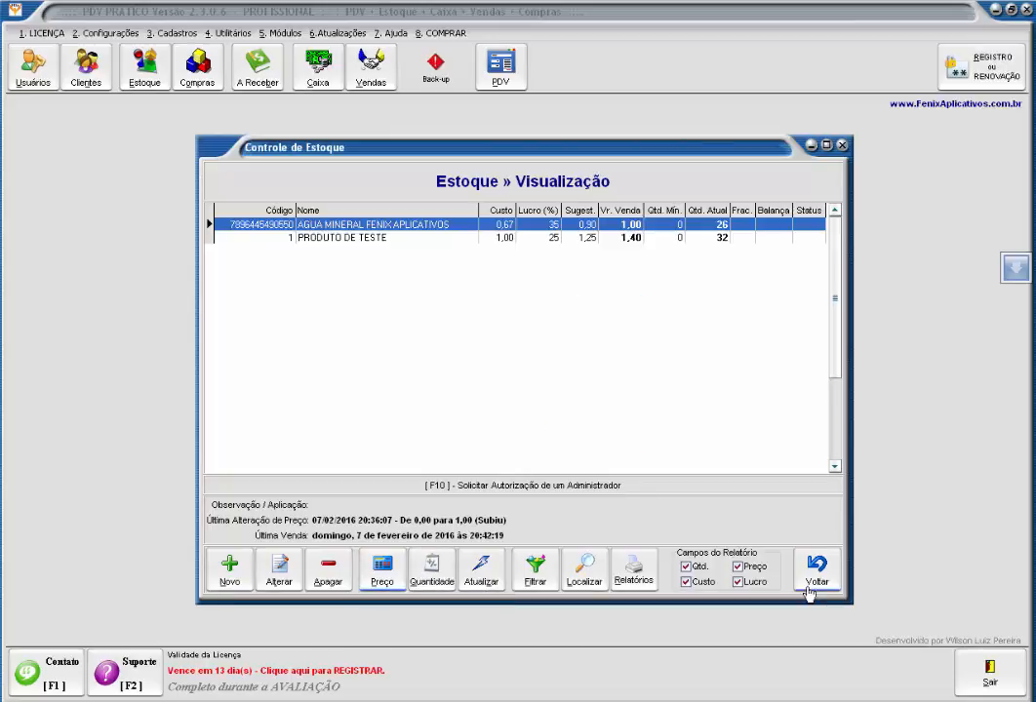
left_click(809, 587)
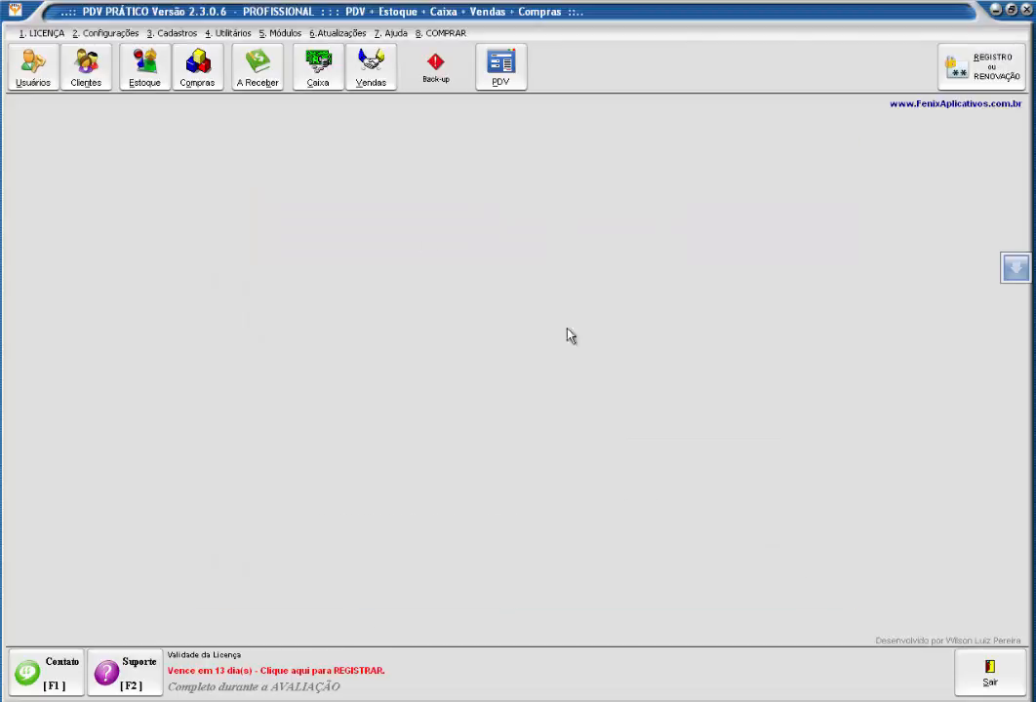
- View the accounts receivable, cash control and sales control modules as manager G2, closing each one
left_click(257, 73)
left_click(835, 175)
left_click(314, 70)
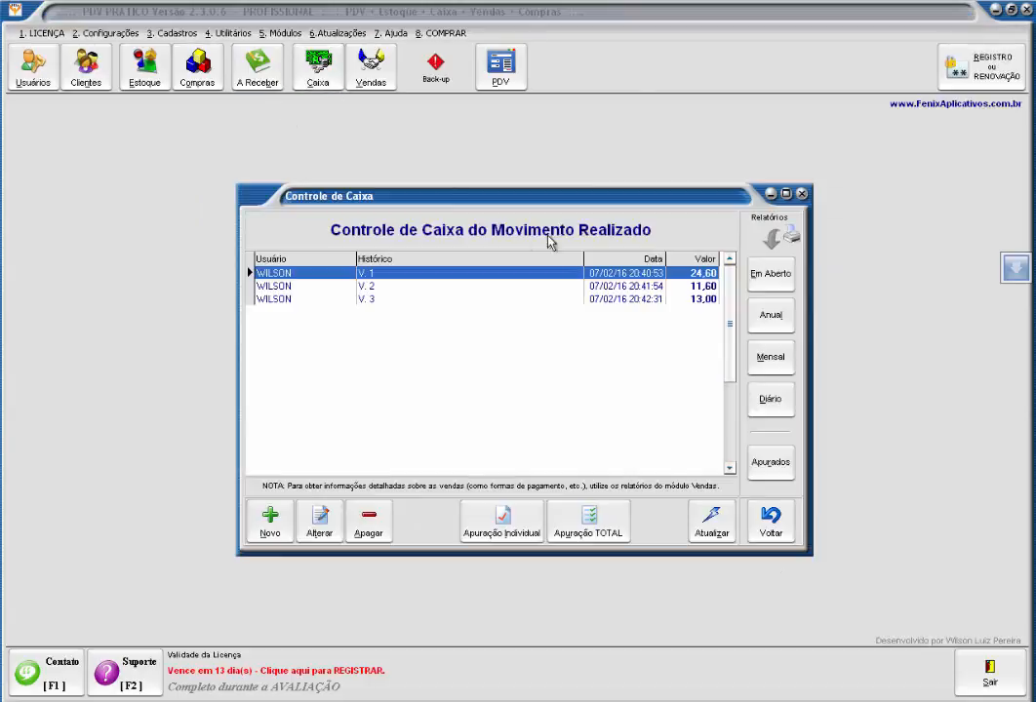
left_click(801, 194)
left_click(370, 73)
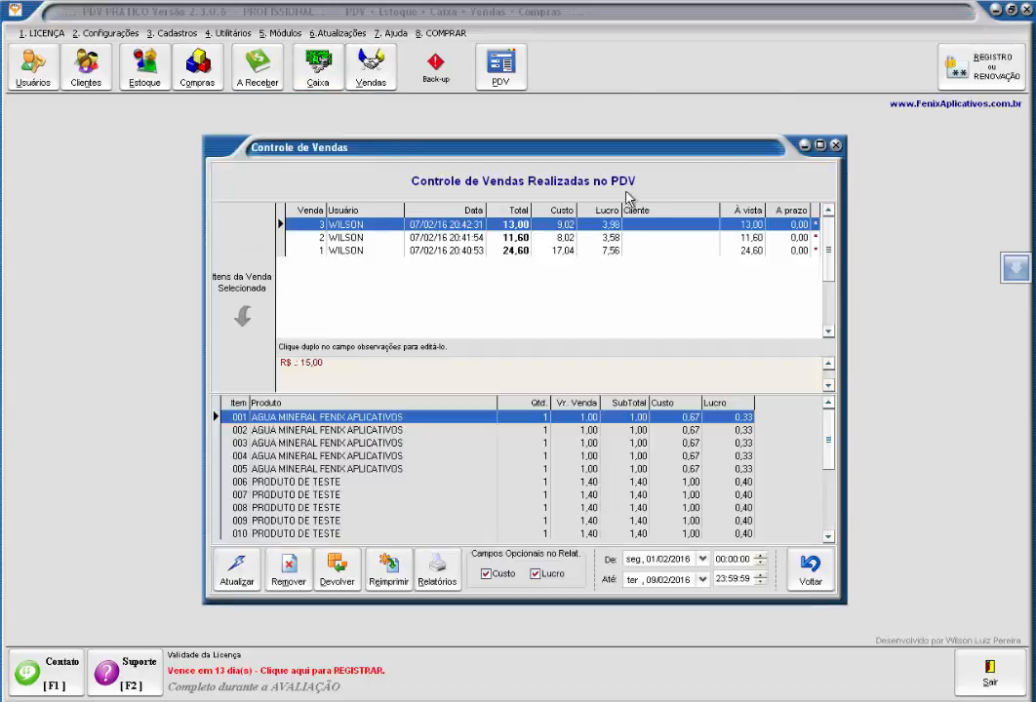
left_click(836, 145)
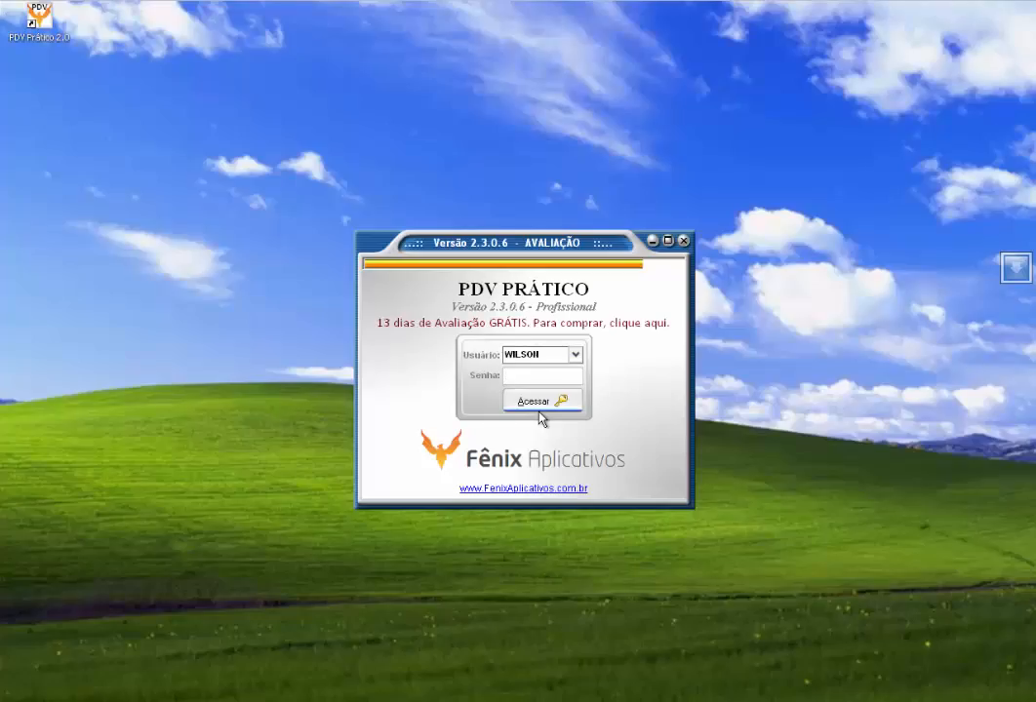
- Log in as the administrator and set the managers' discount limit to 10% in the administrative settings
left_click(539, 413)
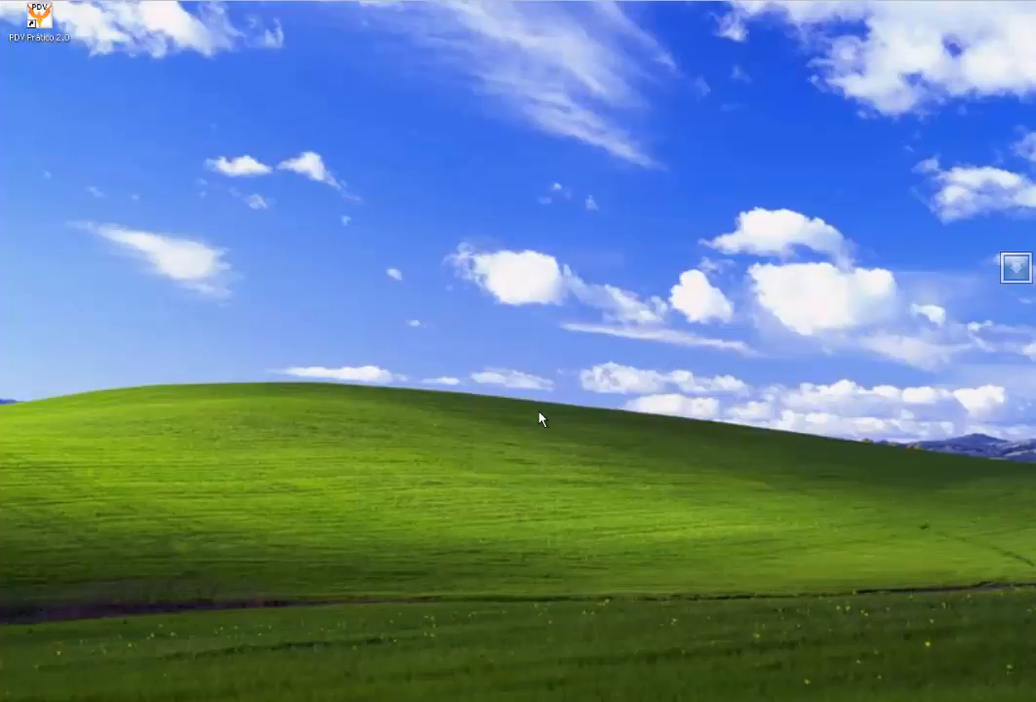
left_click(109, 33)
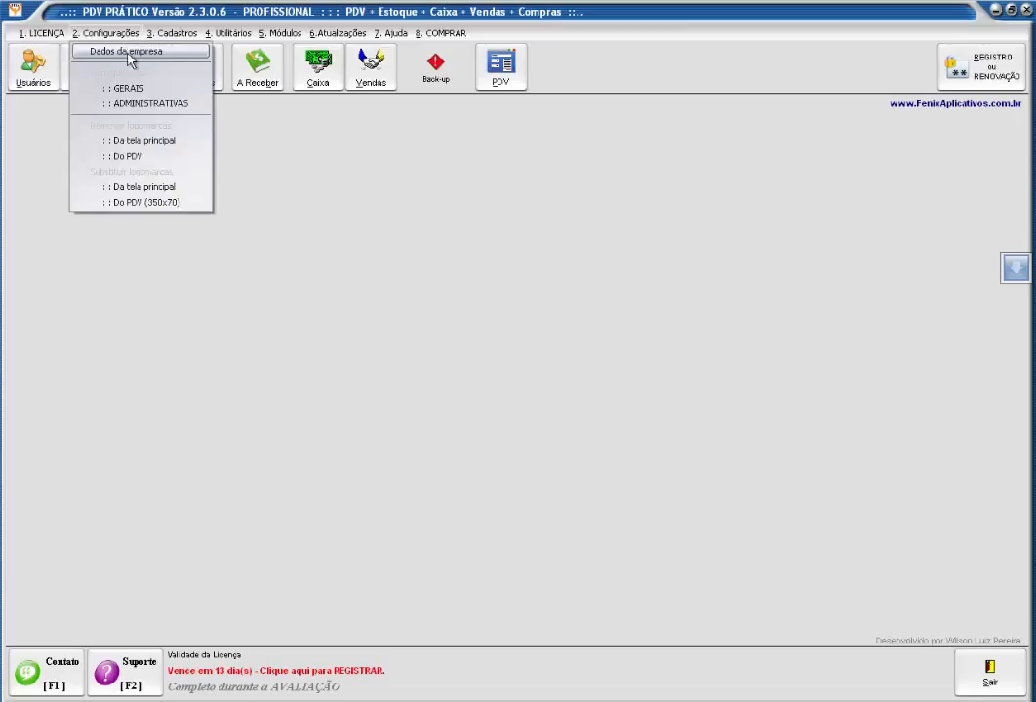
left_click(153, 104)
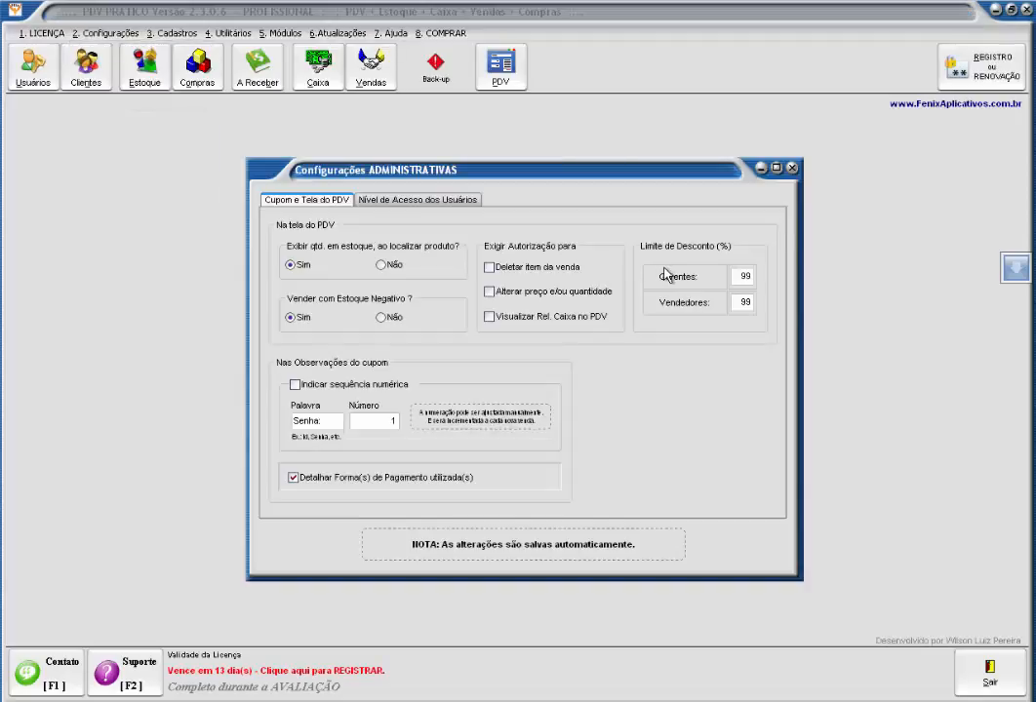
double_click(741, 276)
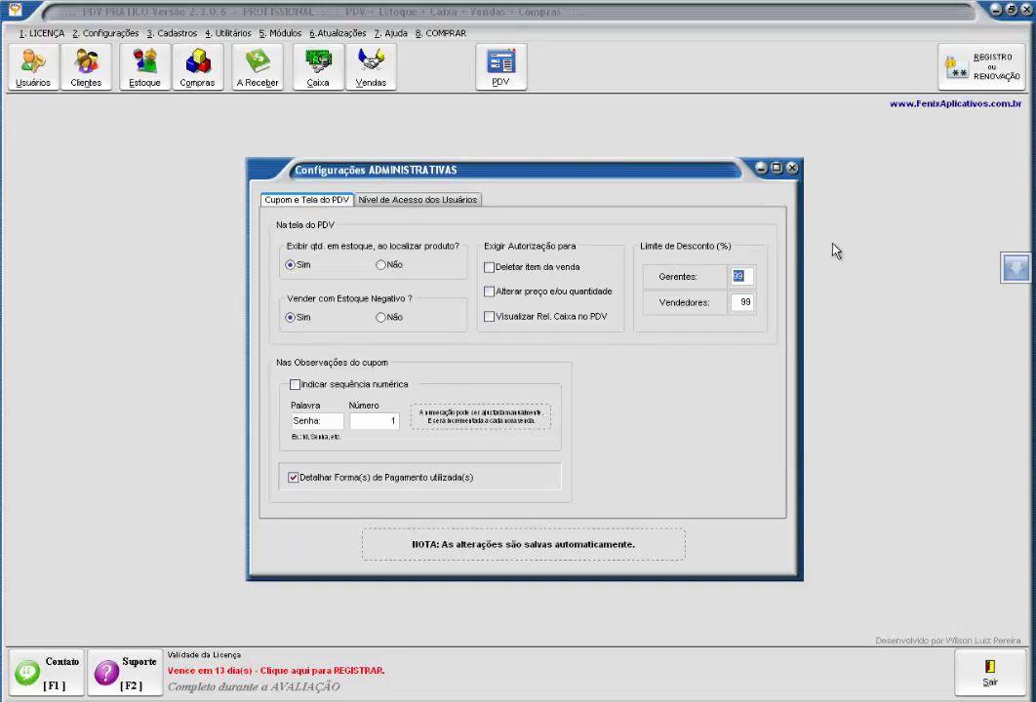
type("10")
key("Tab")
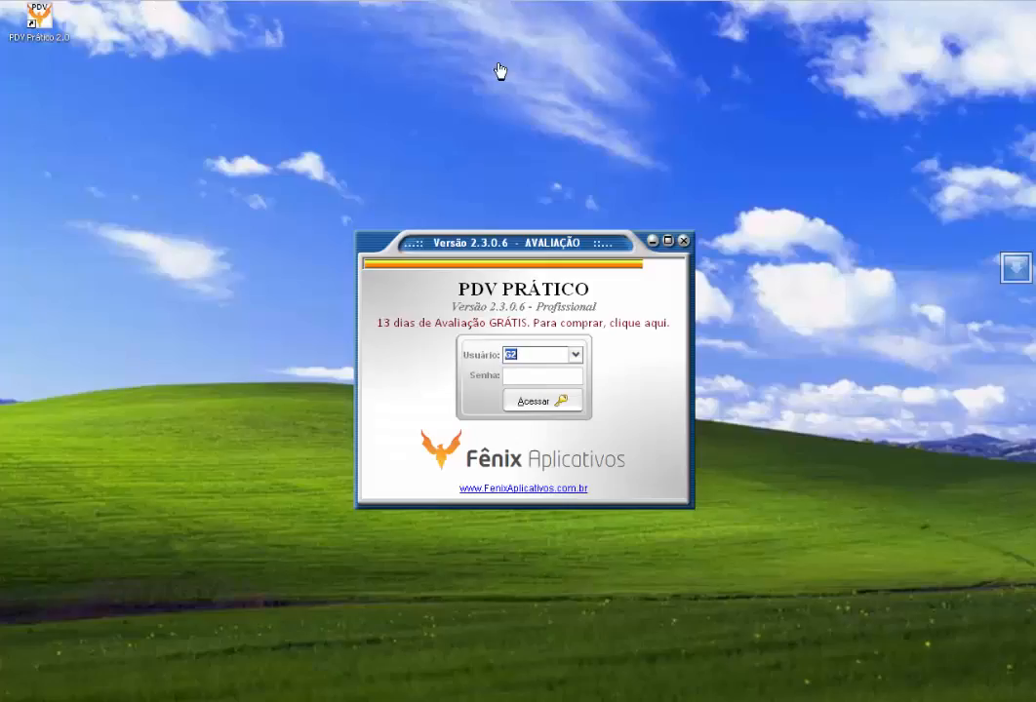
- Log in as manager G2, open the PDV sales screen, and add 100 units of PRODUTO DE TESTE to the sale
key("Return")
left_click(499, 71)
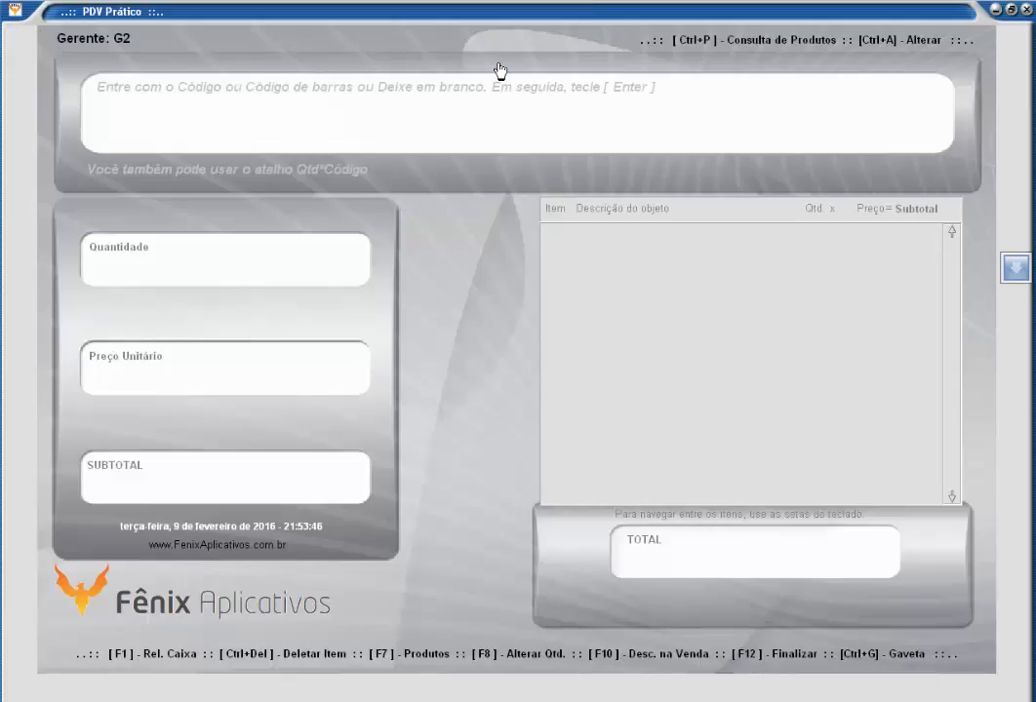
key("Return")
key("Down")
key("Return")
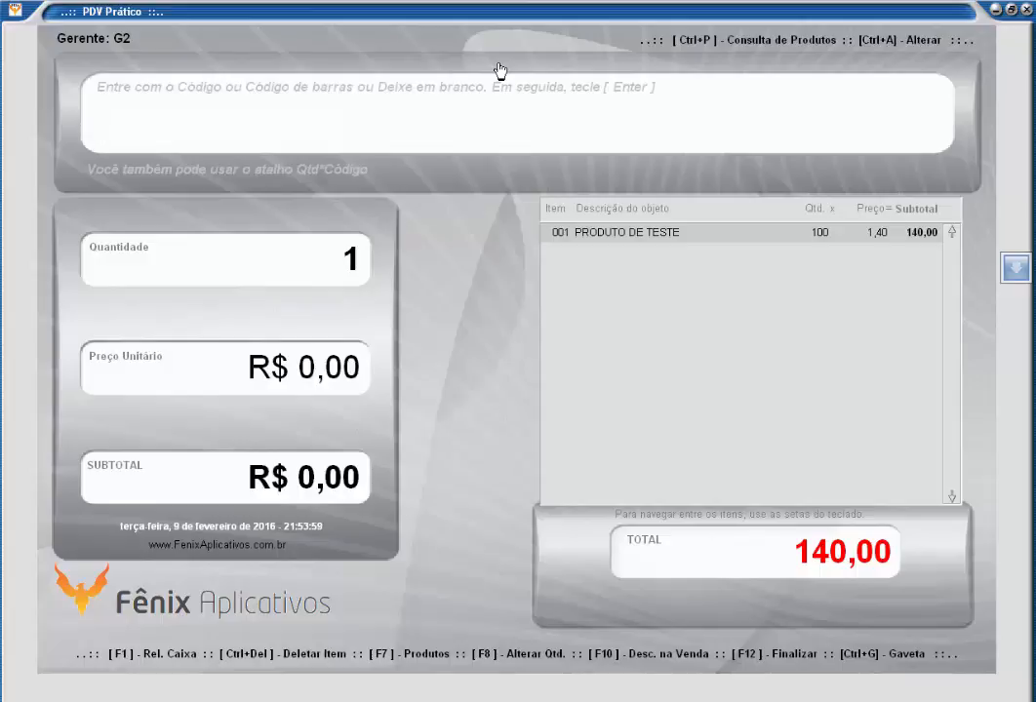
- Try to apply an 11% discount to the manager's sale
key("F10")
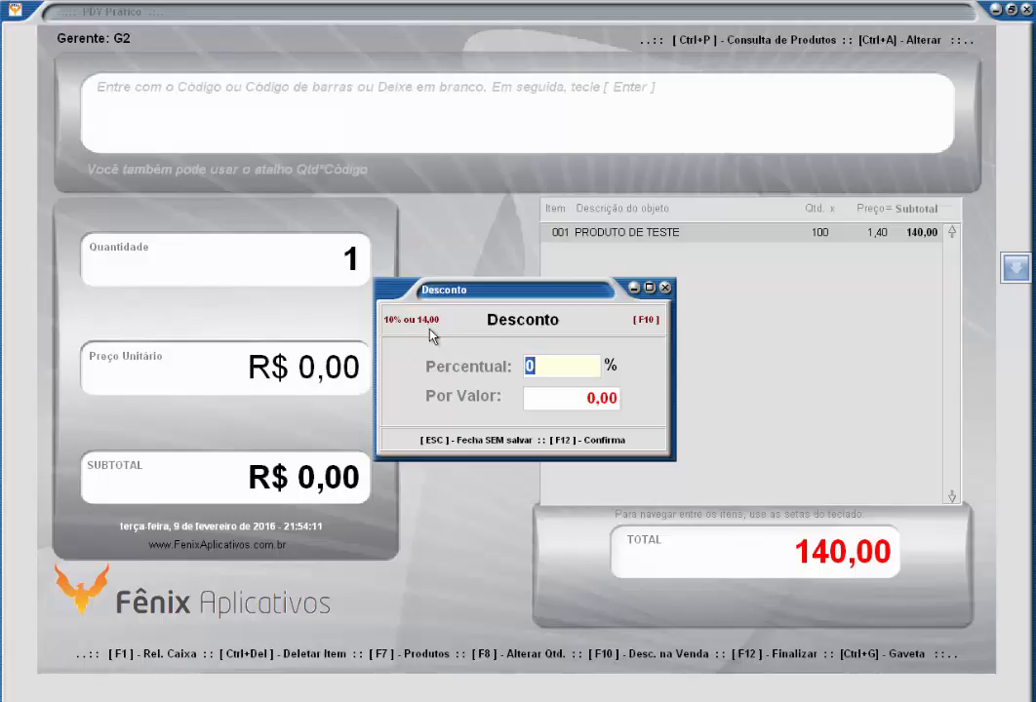
type("11")
key("F12")
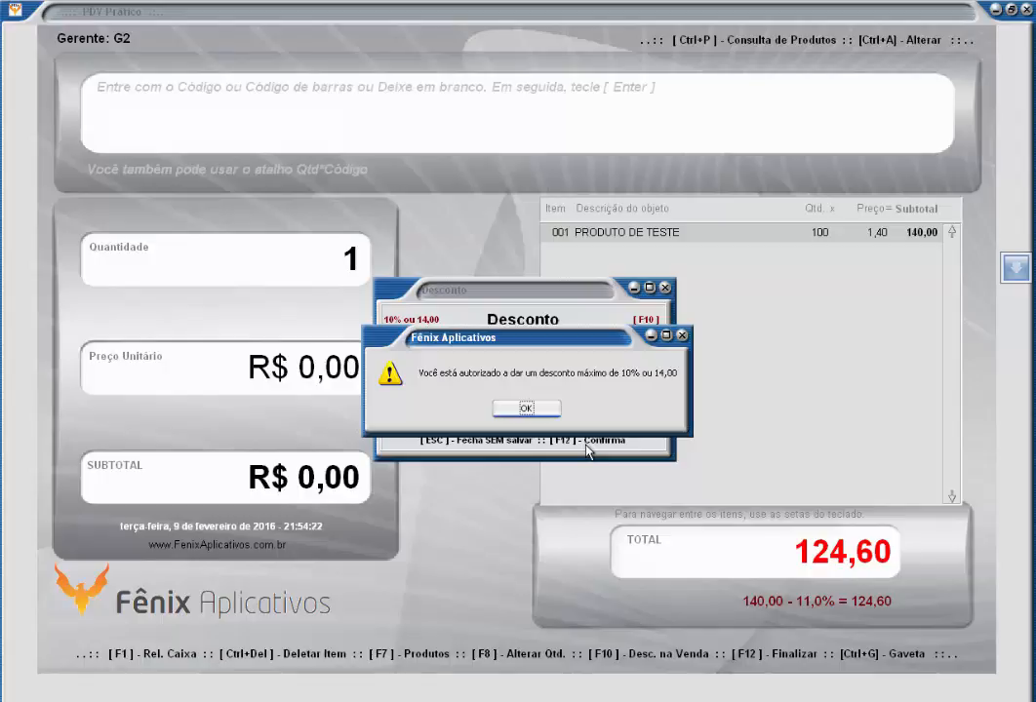
key("Return")
- Set the sale's percentage discount to 9% and confirm it
key("shift+Tab")
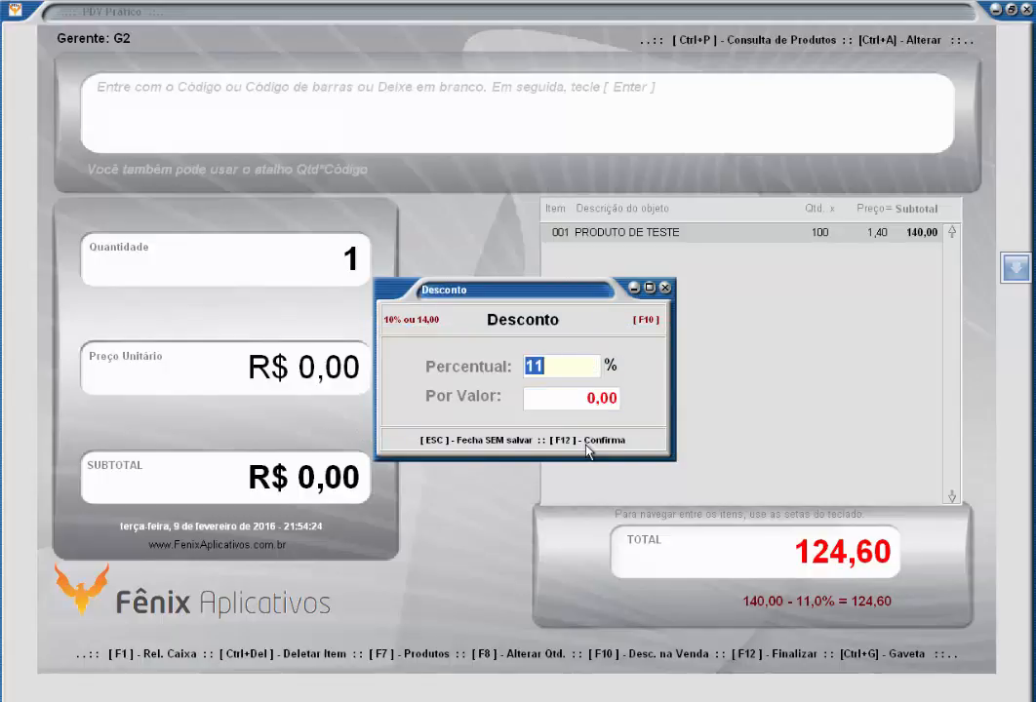
type("9")
key("F12")
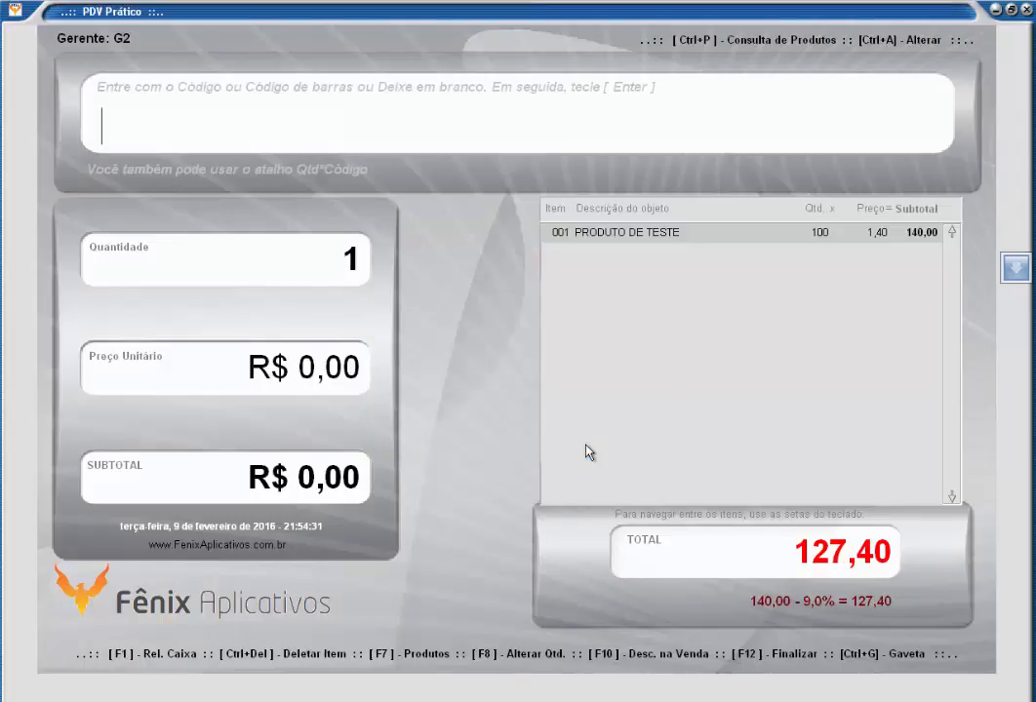
- Reopen the sale discount and try to add a value discount of 1,50 on top of the percentage
key("F10")
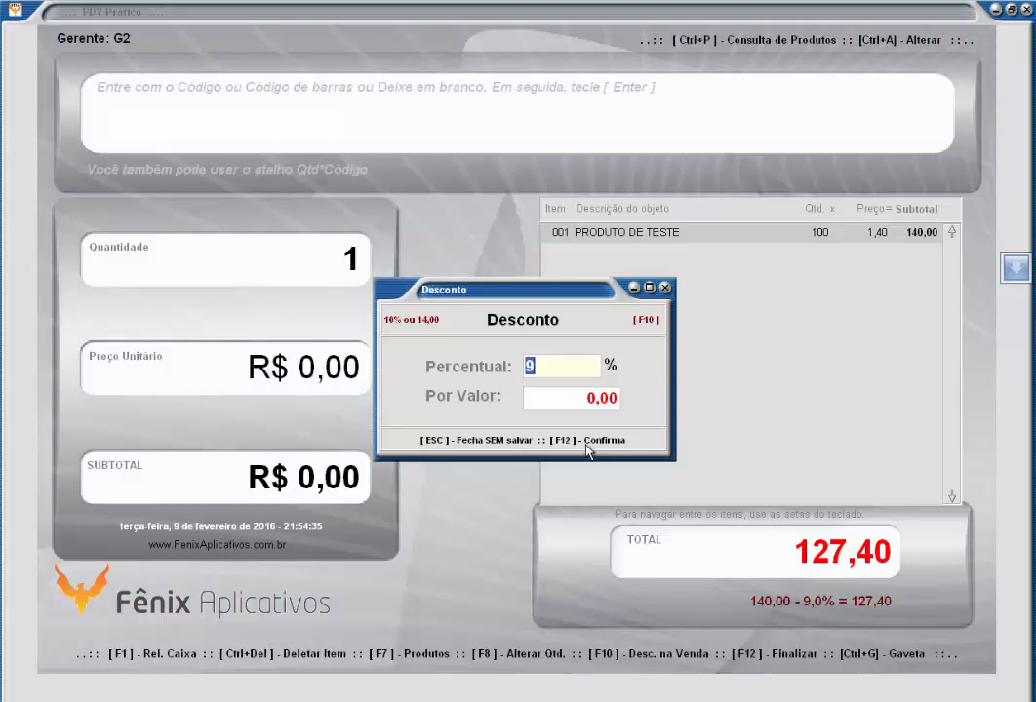
key("Tab")
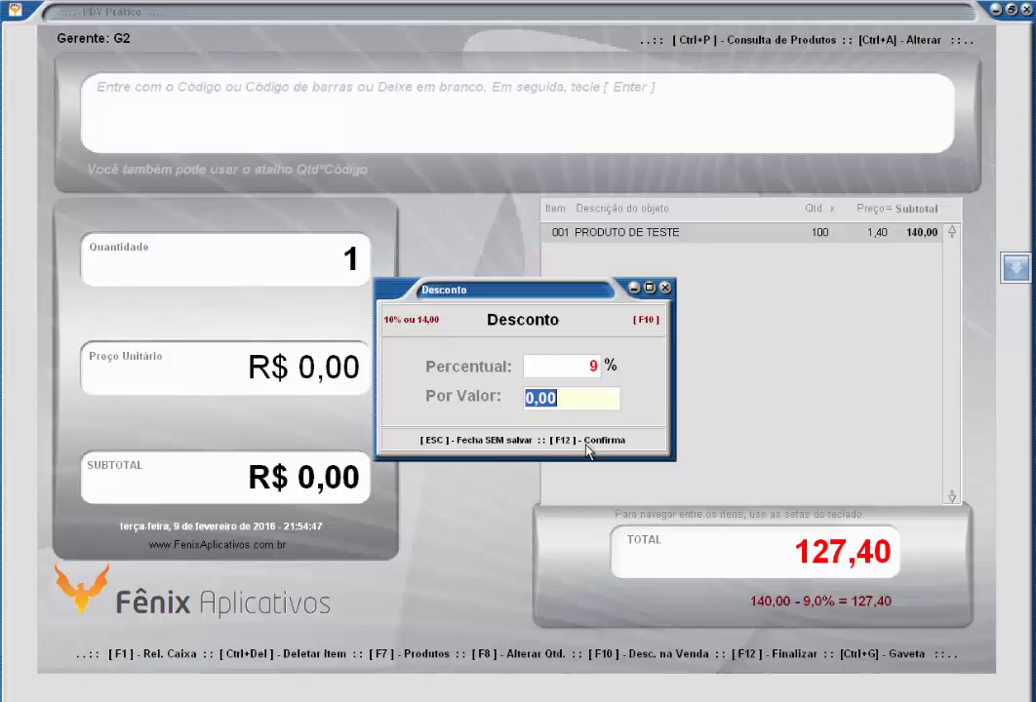
type("1,50")
key("Return")
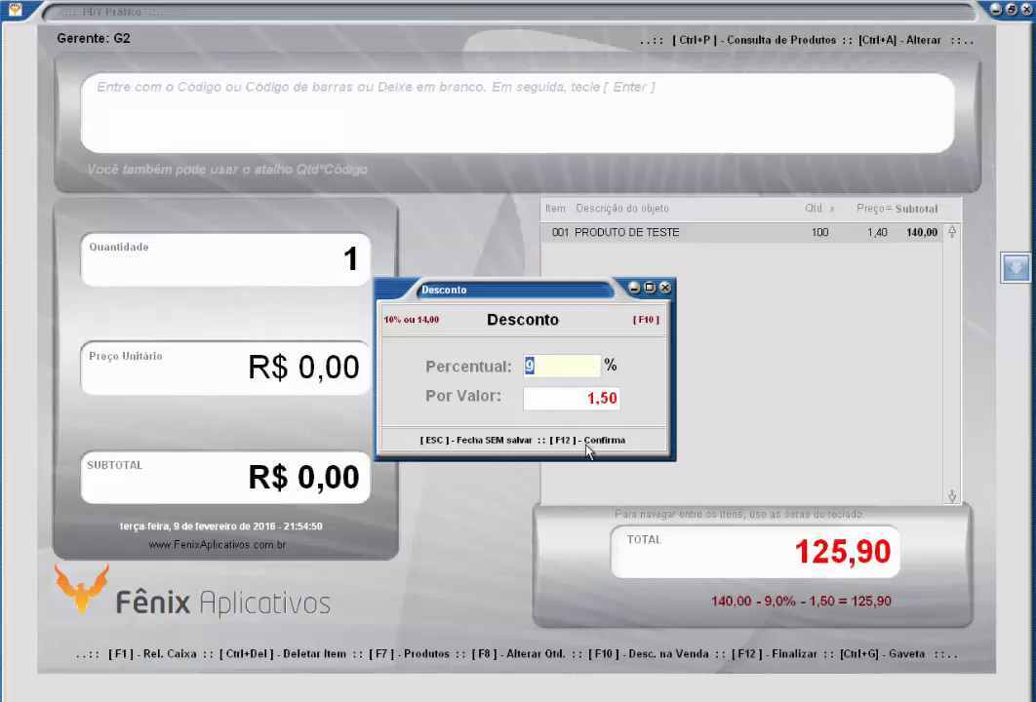
key("F12")
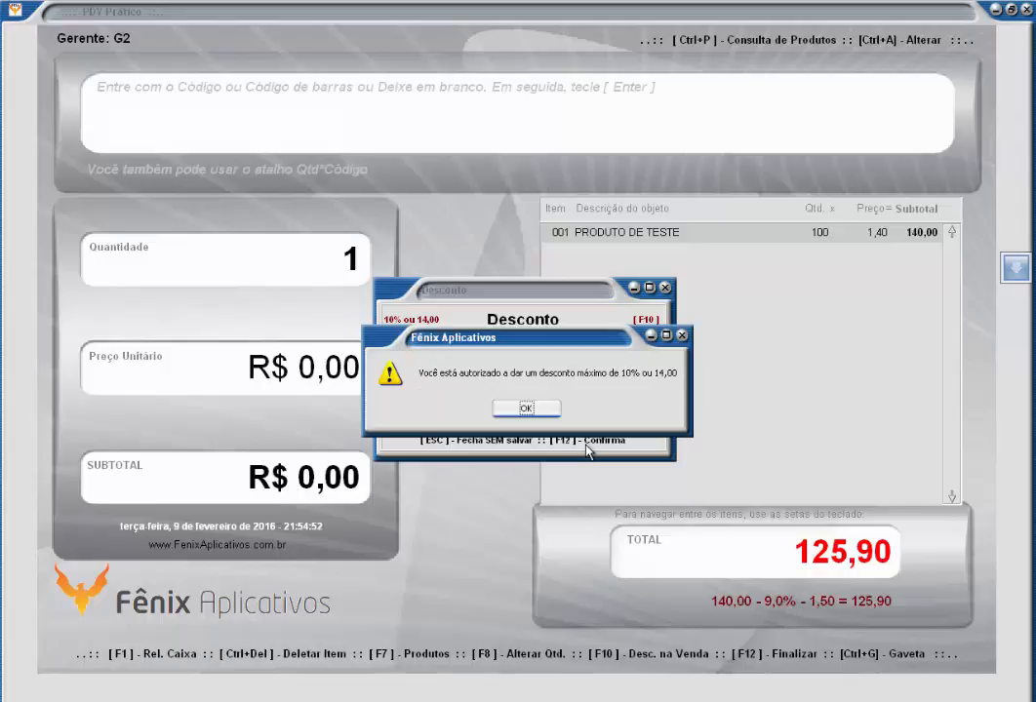
key("Return")
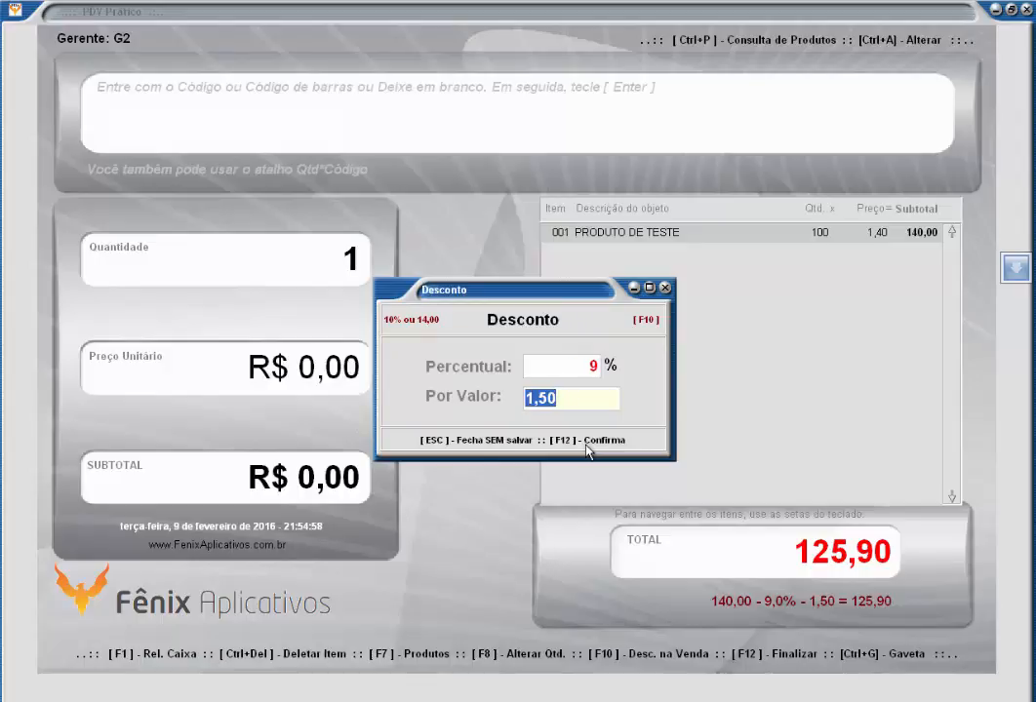
- Set the value discount to 1,40, confirm it, and leave the manager's sales screen
key("Tab")
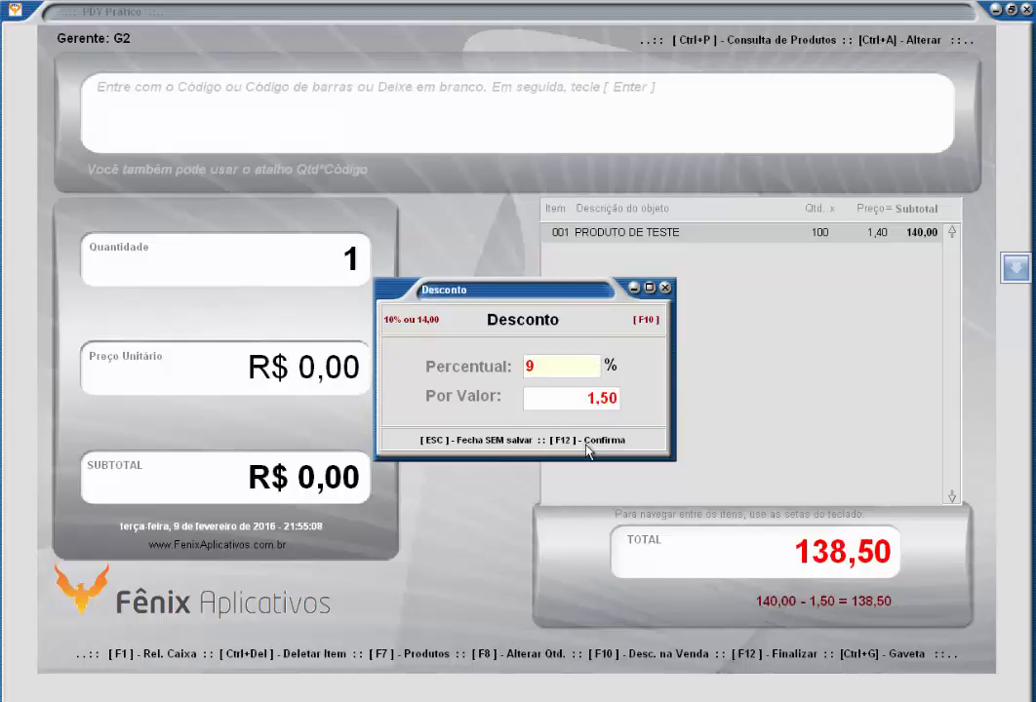
key("Tab")
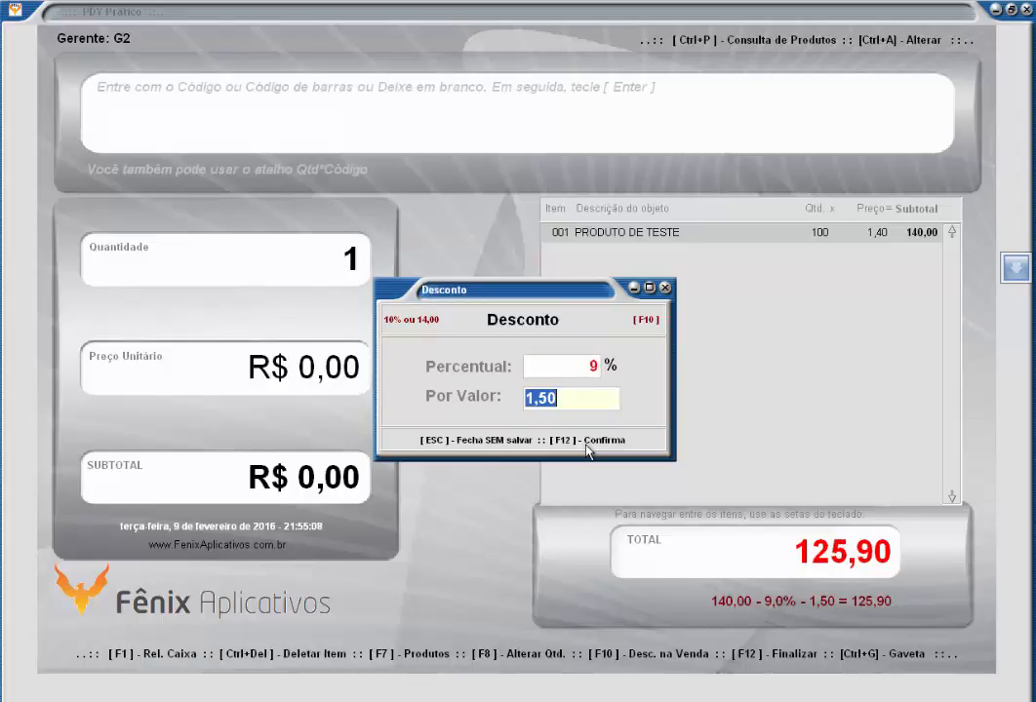
type("1,4")
key("Tab")
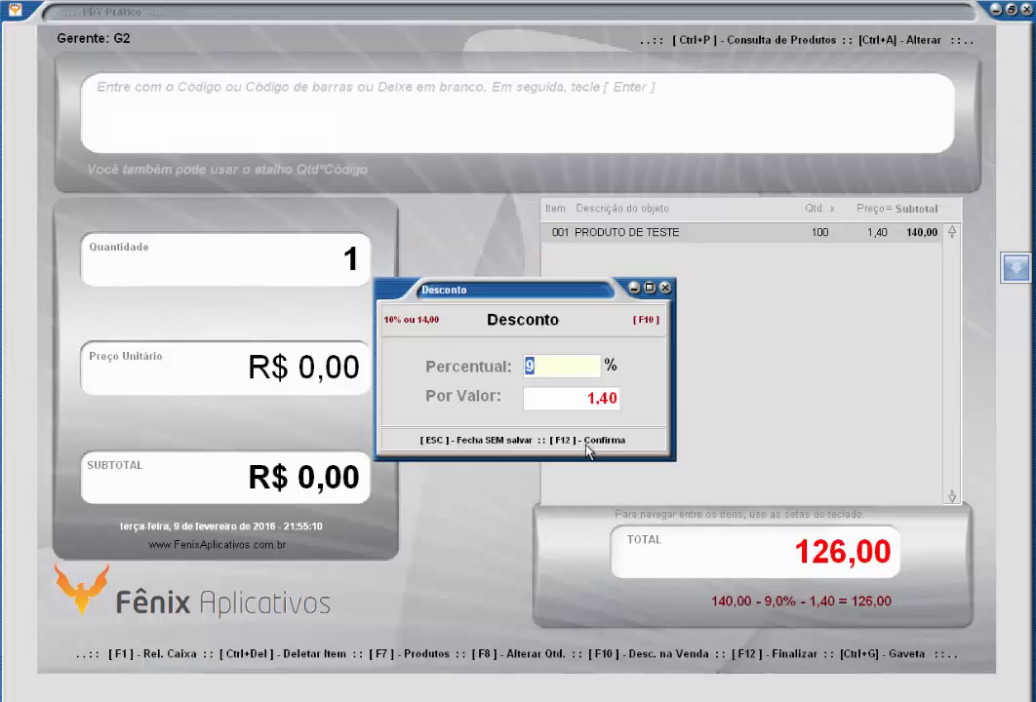
key("F12")
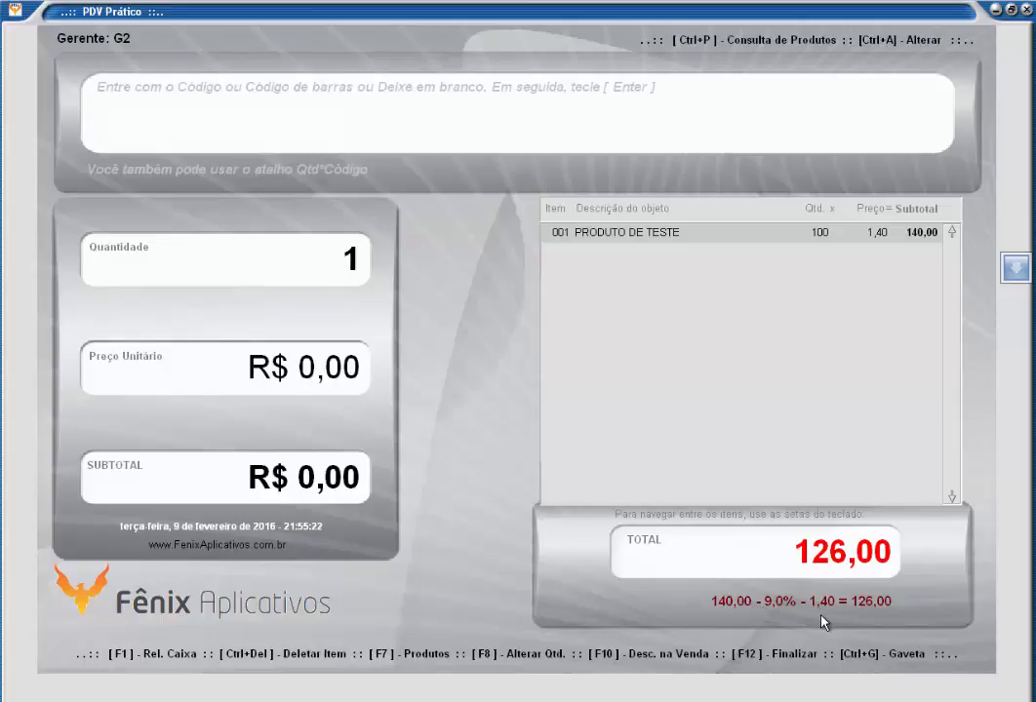
key("Escape")
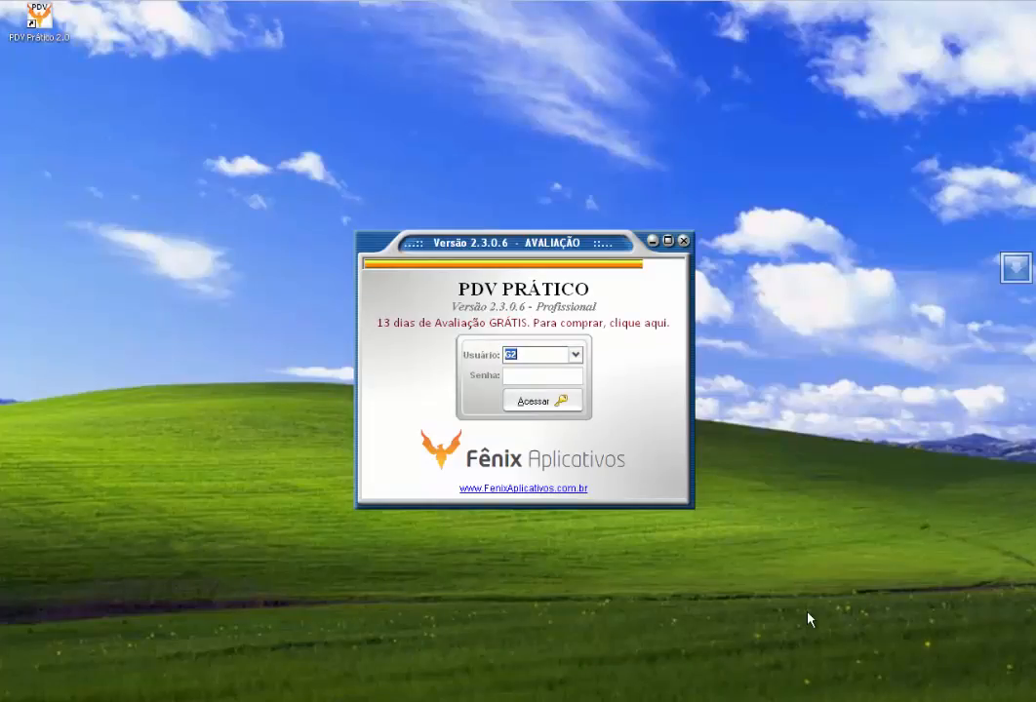
- Log in as seller V3 with the account password and open the PDV sales screen
type("V3")
key("Return")
type("3")
key("Return")
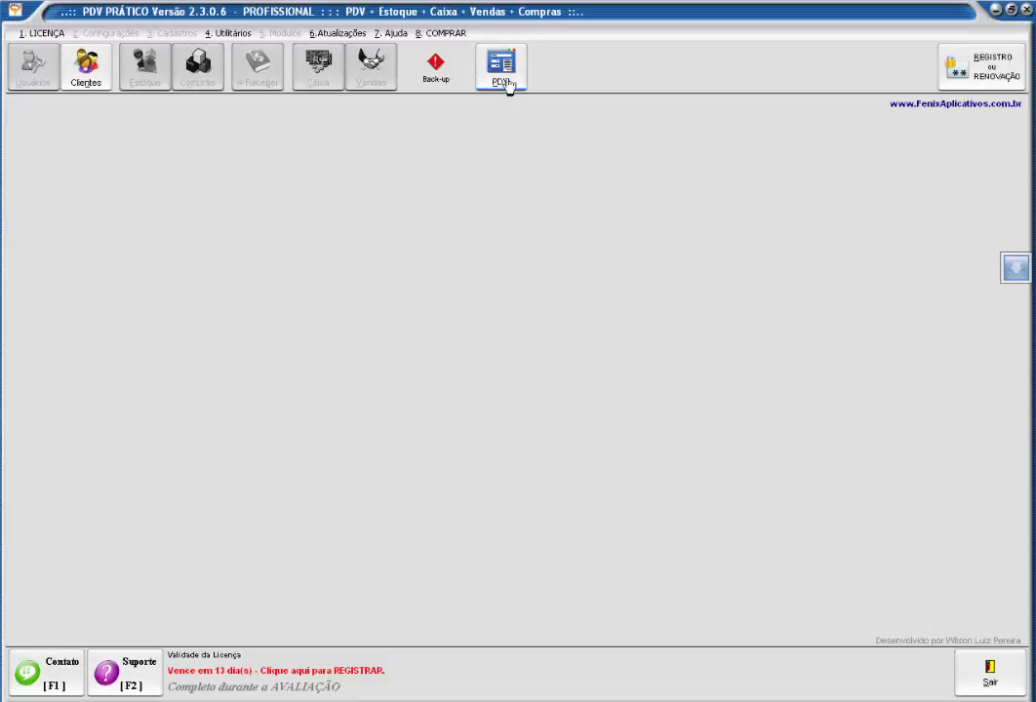
left_click(502, 68)
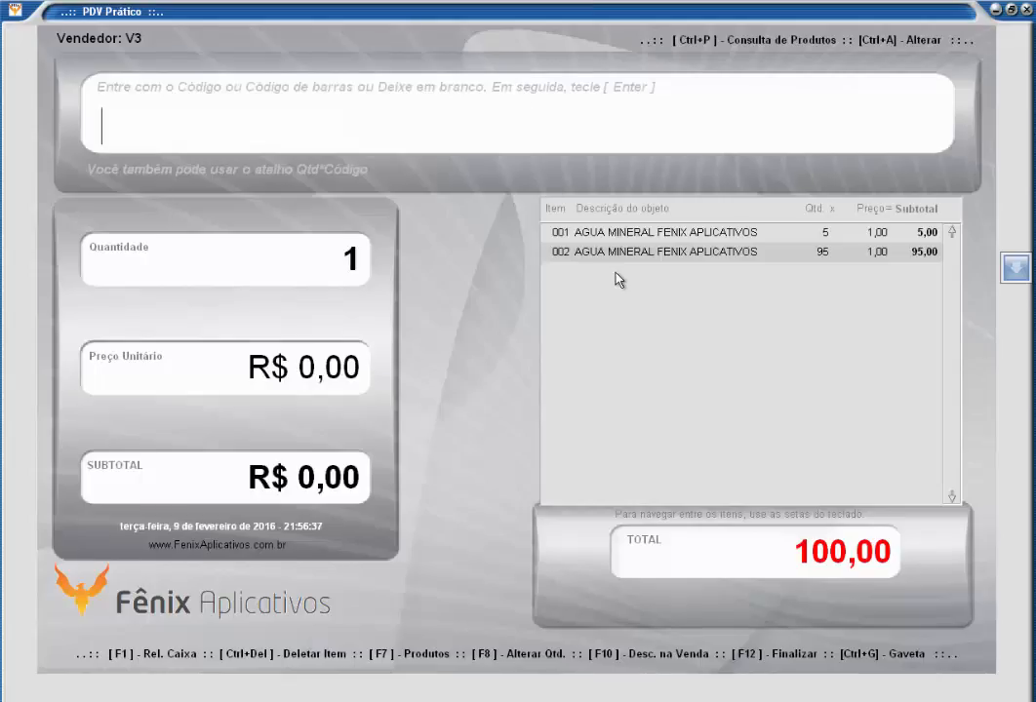
- Try to apply a 6% discount to the seller's AGUA MINERAL FENIX APLICATIVOS sale
key("F10")
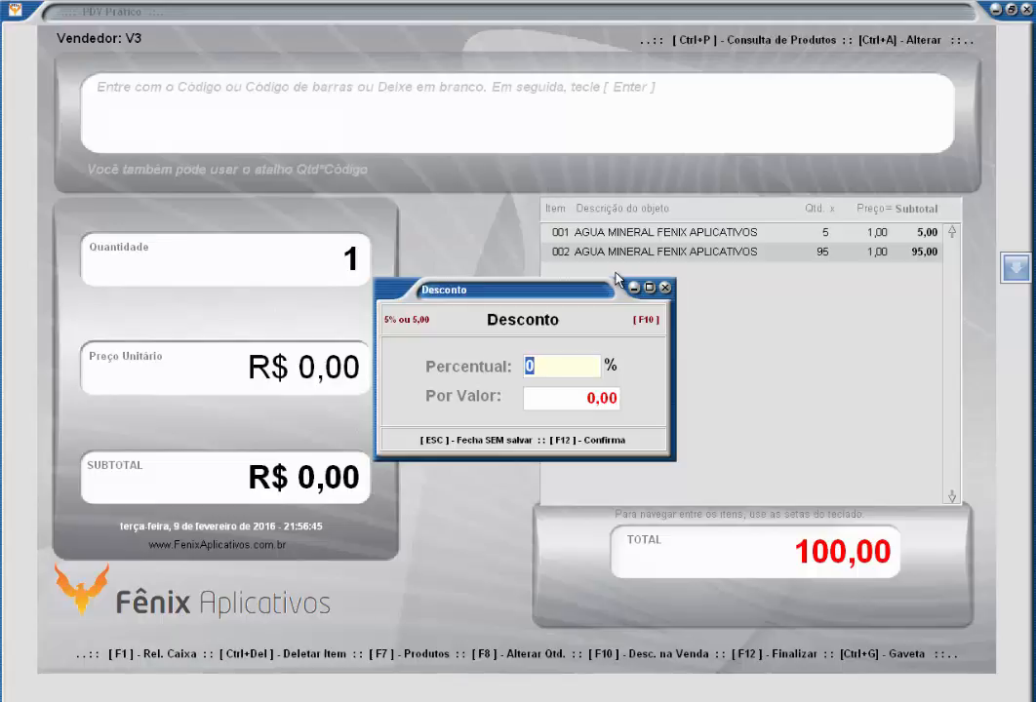
type("6")
key("Return")
key("Return")
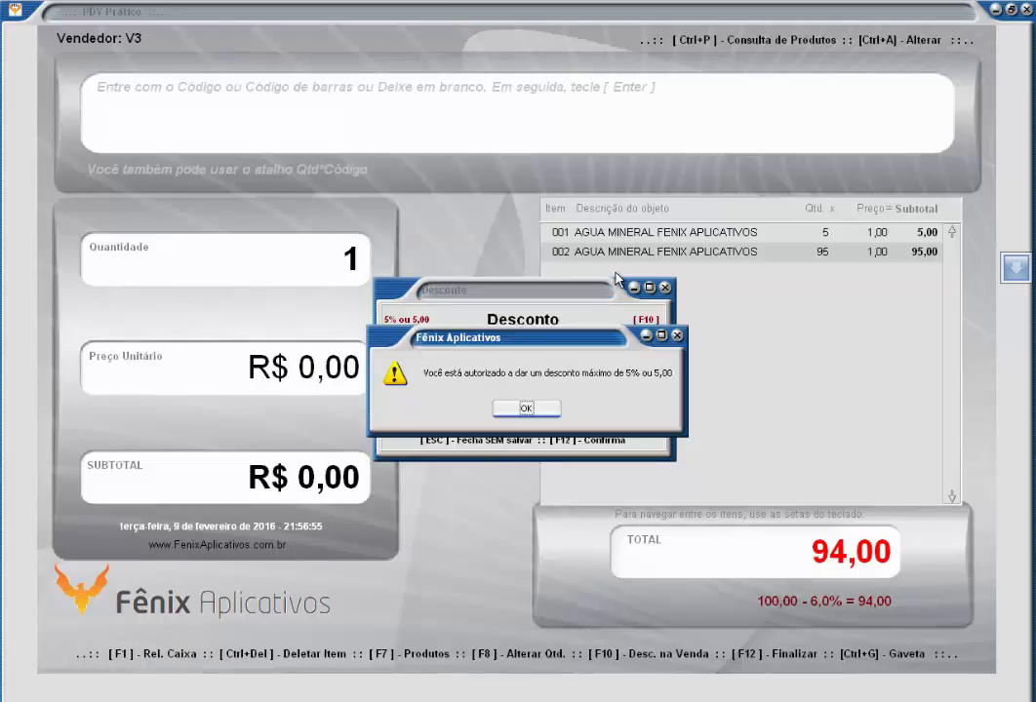
key("Return")
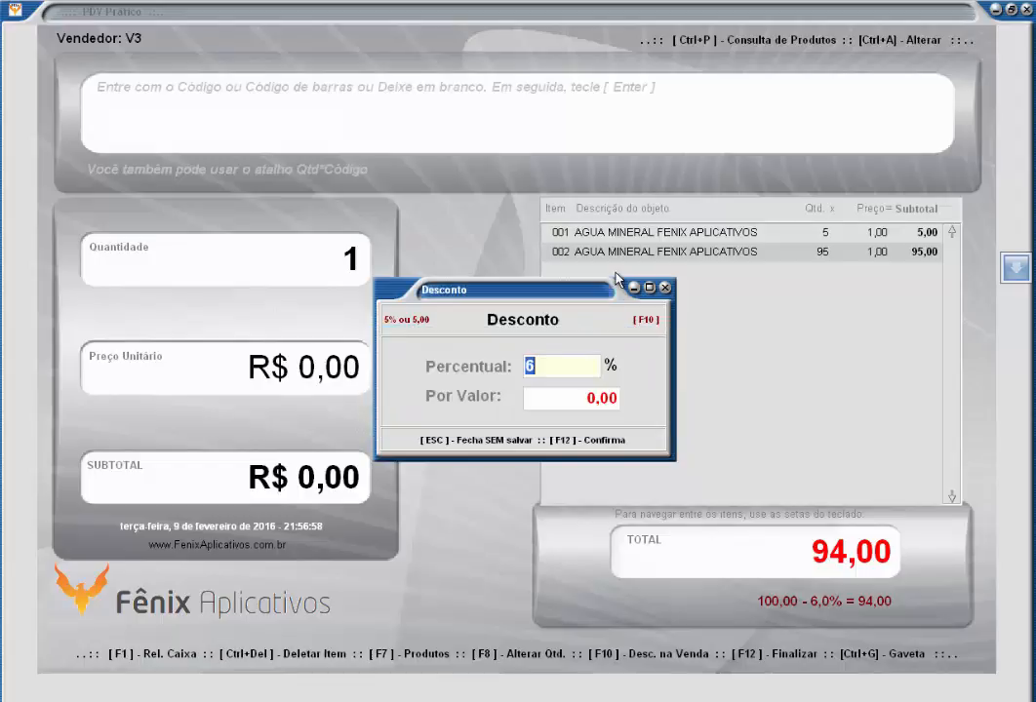
- Set a 4% discount, try 1,01 as the value discount, replace it with 1,00, and confirm
type("4")
key("Return")
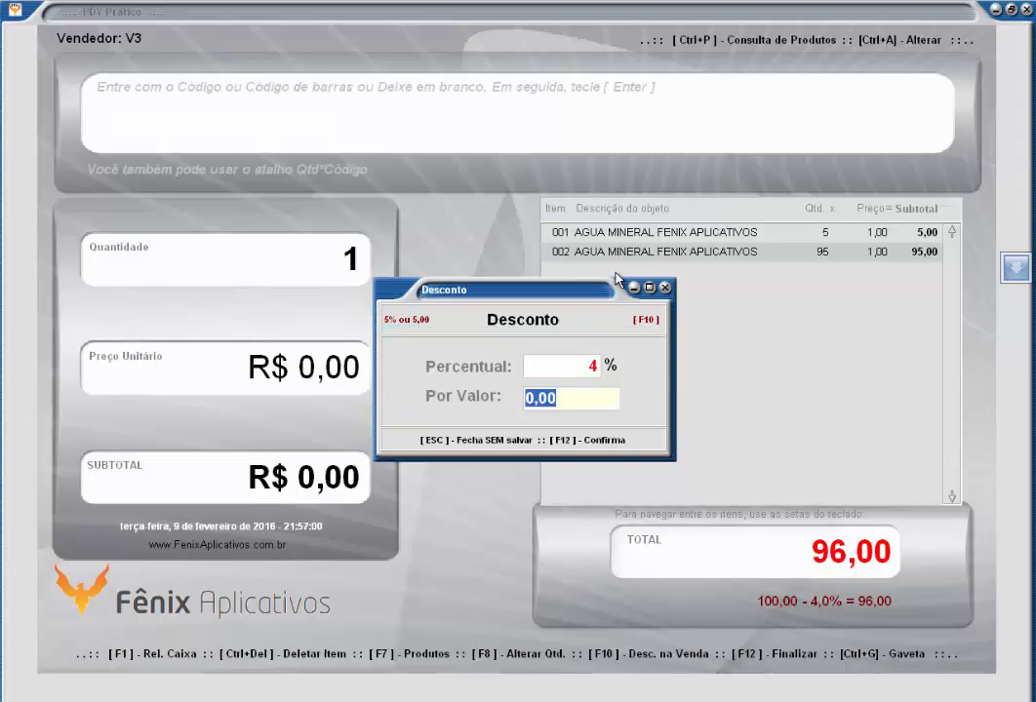
type("1,01")
key("Return")
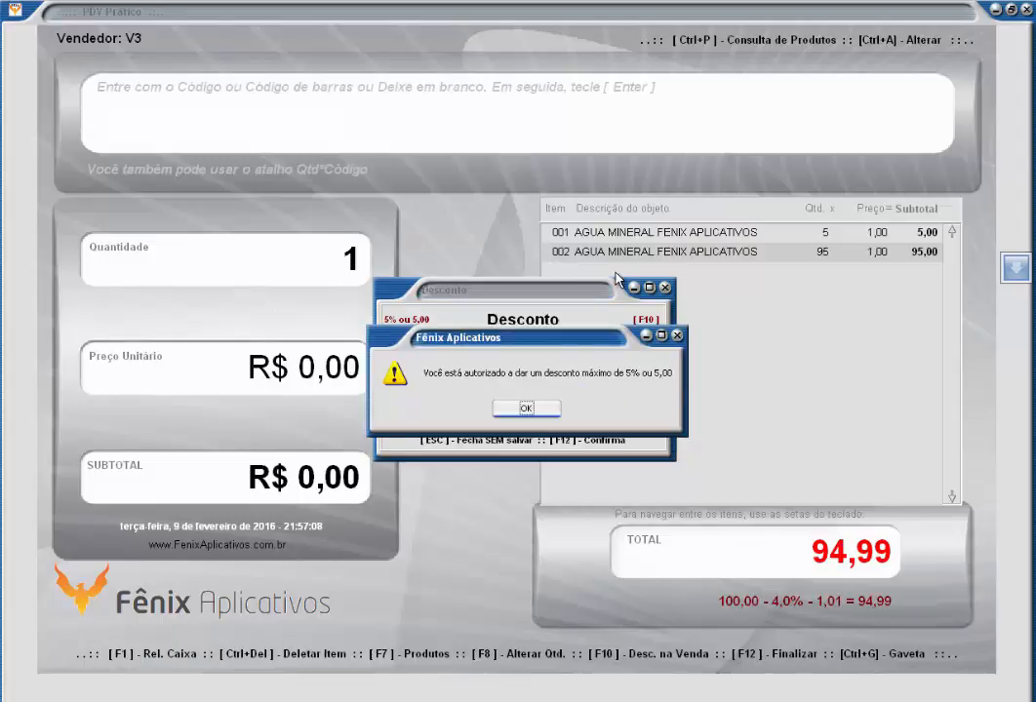
key("Return")
key("Return")
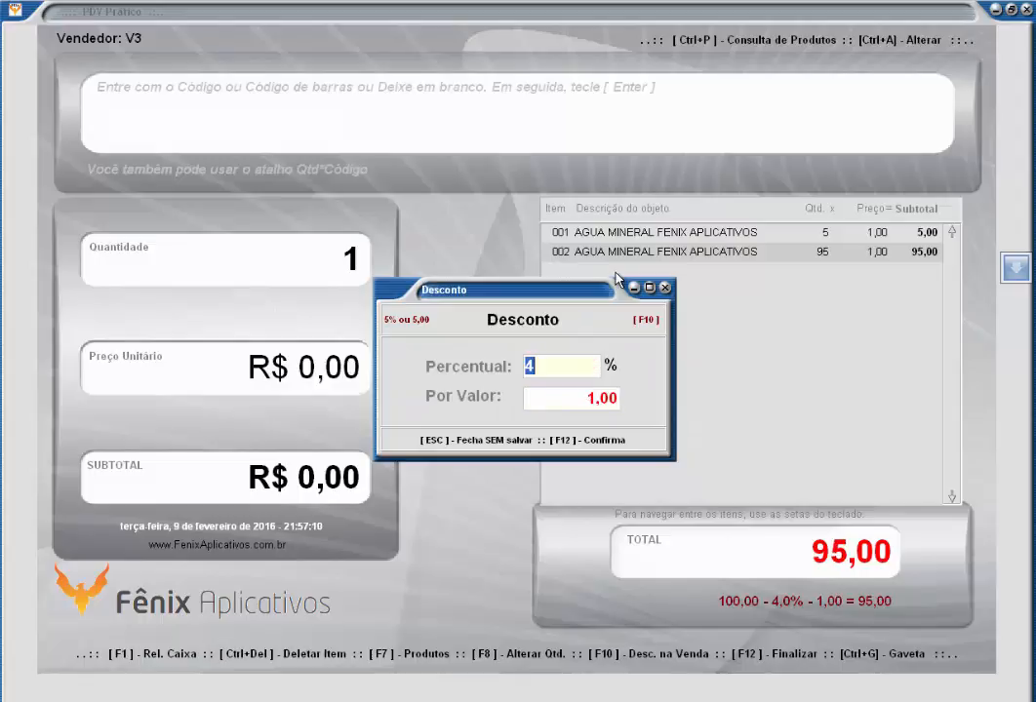
key("F12")
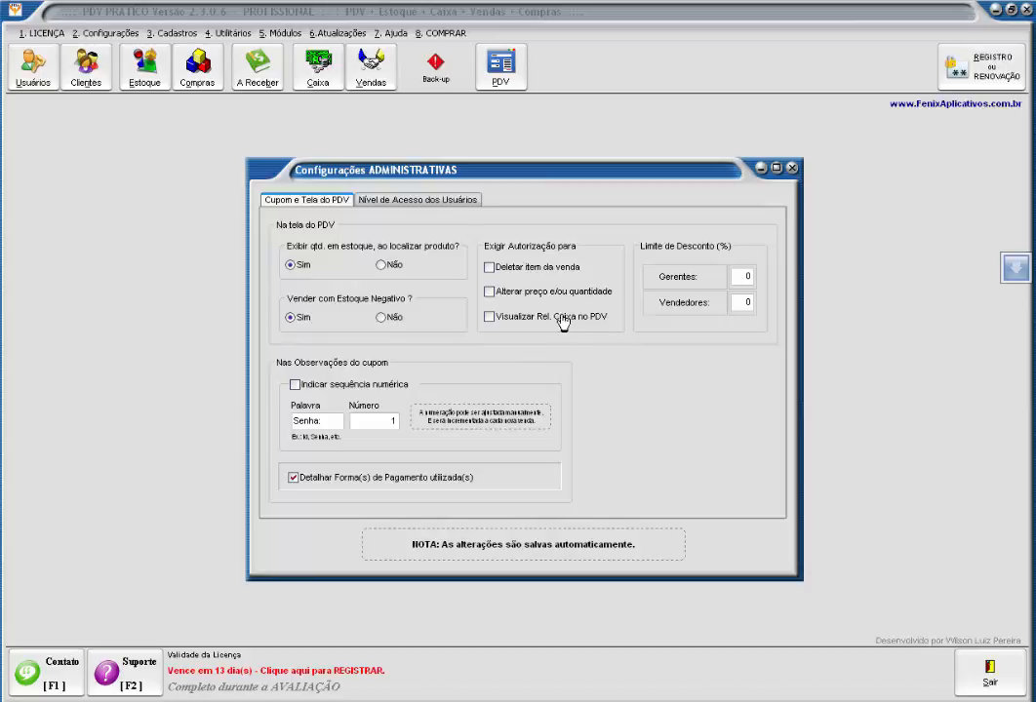
- Require authorization for deleting sale items, altering price or quantity, and viewing the cash report in the PDV
left_click(489, 267)
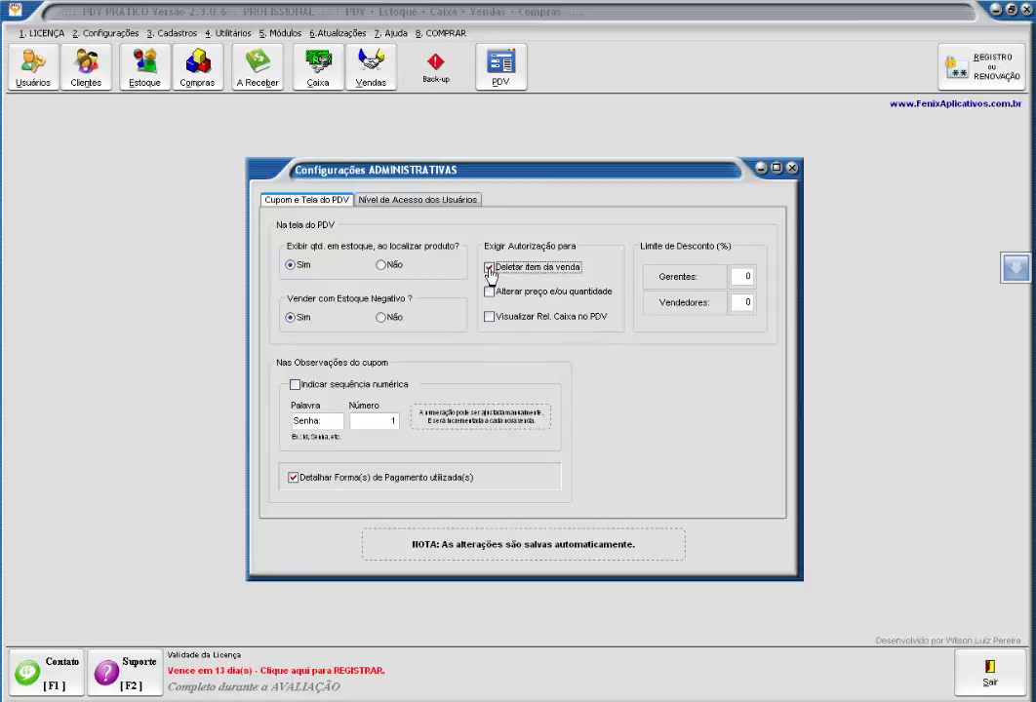
left_click(490, 291)
left_click(489, 316)
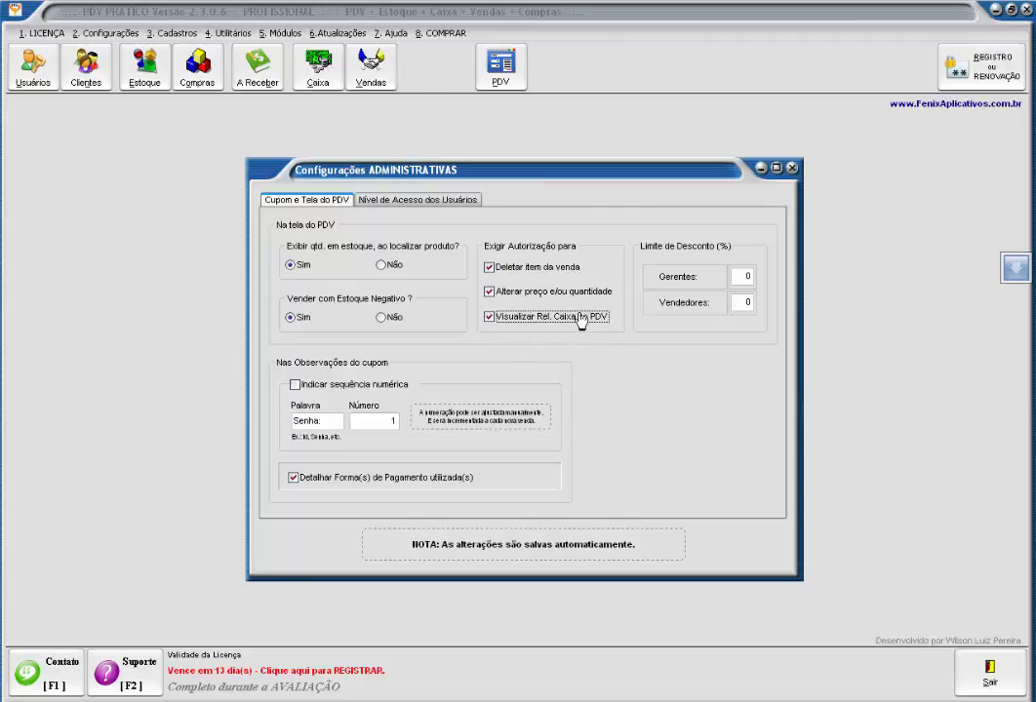
- Clear the three PDV authorization requirements for the cash report, price or quantity changes, and item deletion
left_click(520, 317)
left_click(521, 292)
left_click(531, 268)
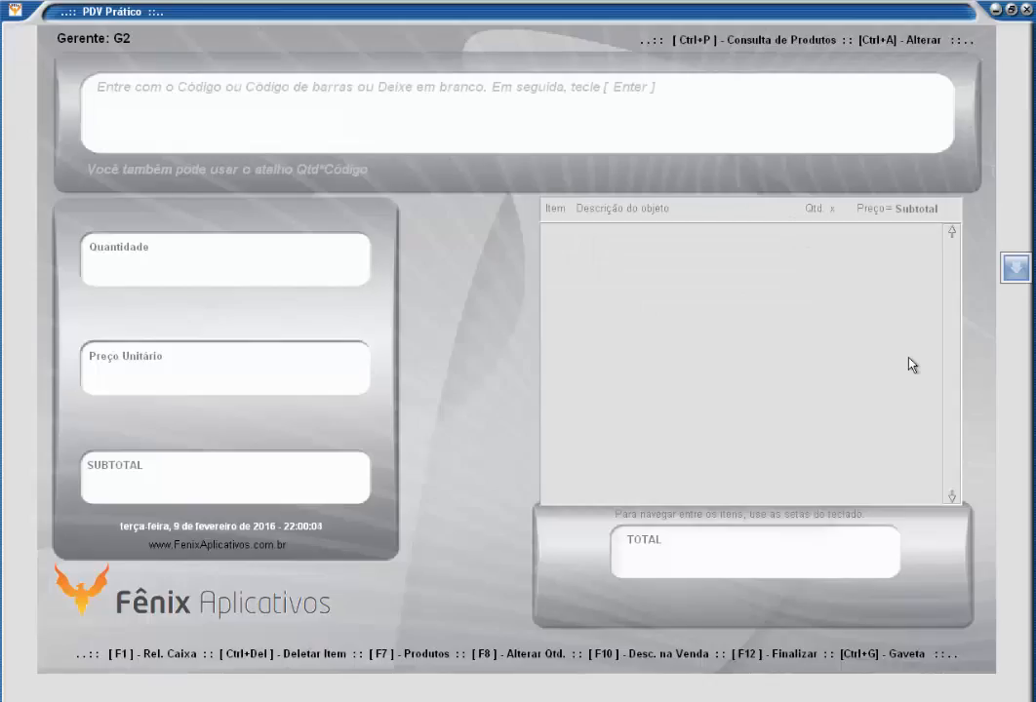
- As manager G2, add five single-unit PRODUTO DE TESTE items to the sale
key("Return")
key("Return")
key("Return")
key("Return")
key("Return")
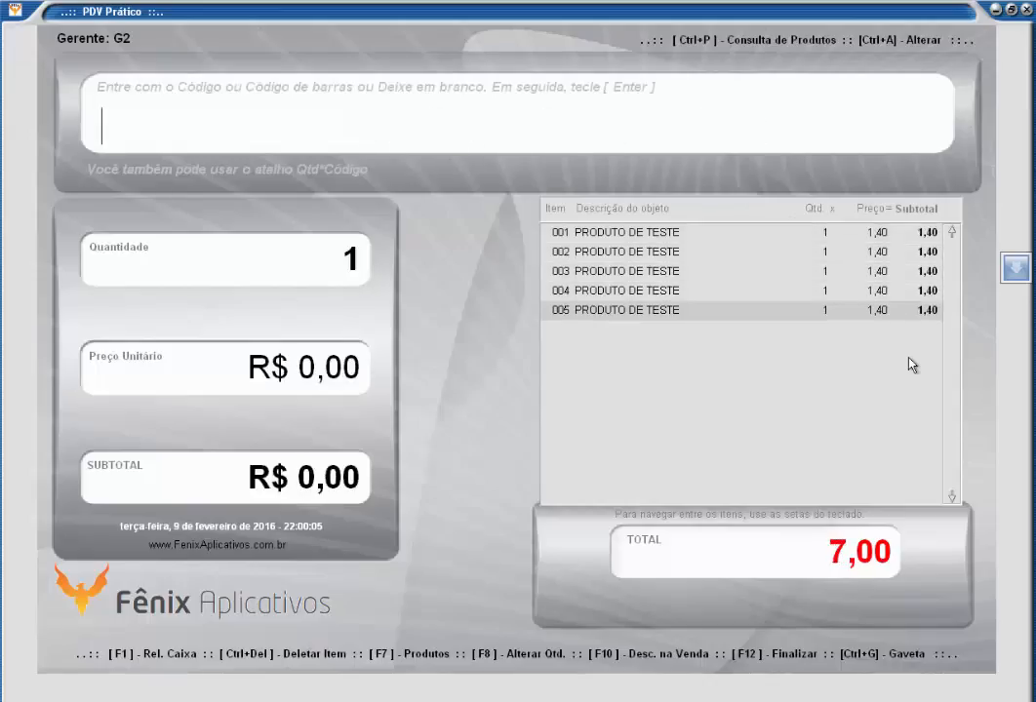
key("ctrl+Delete")
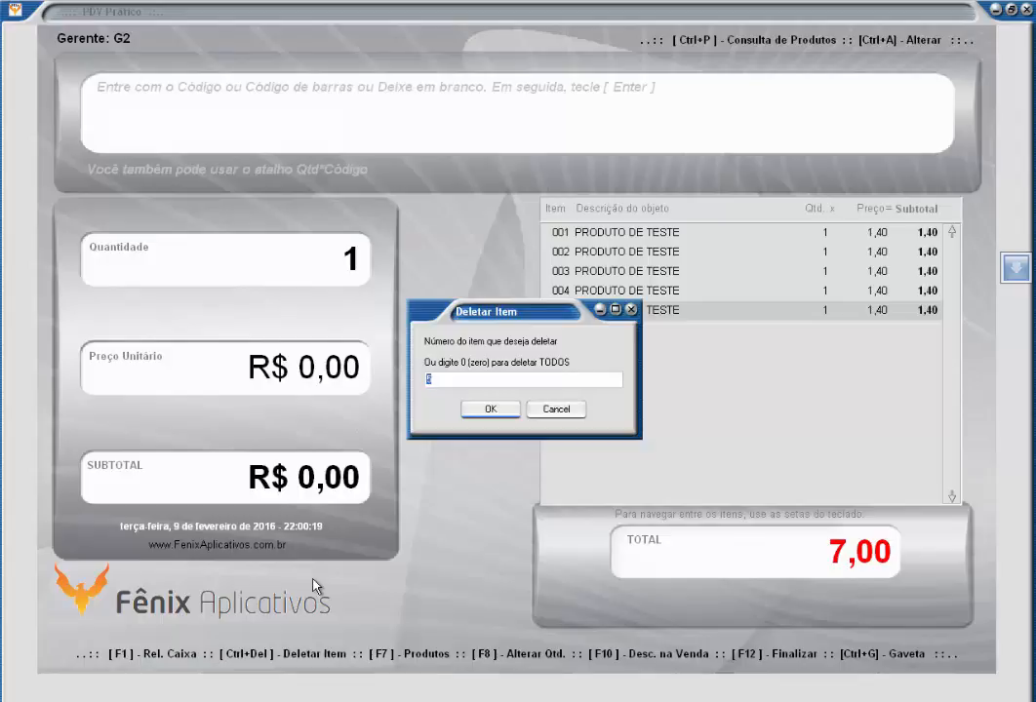
left_click_drag(497, 311, 655, 371)
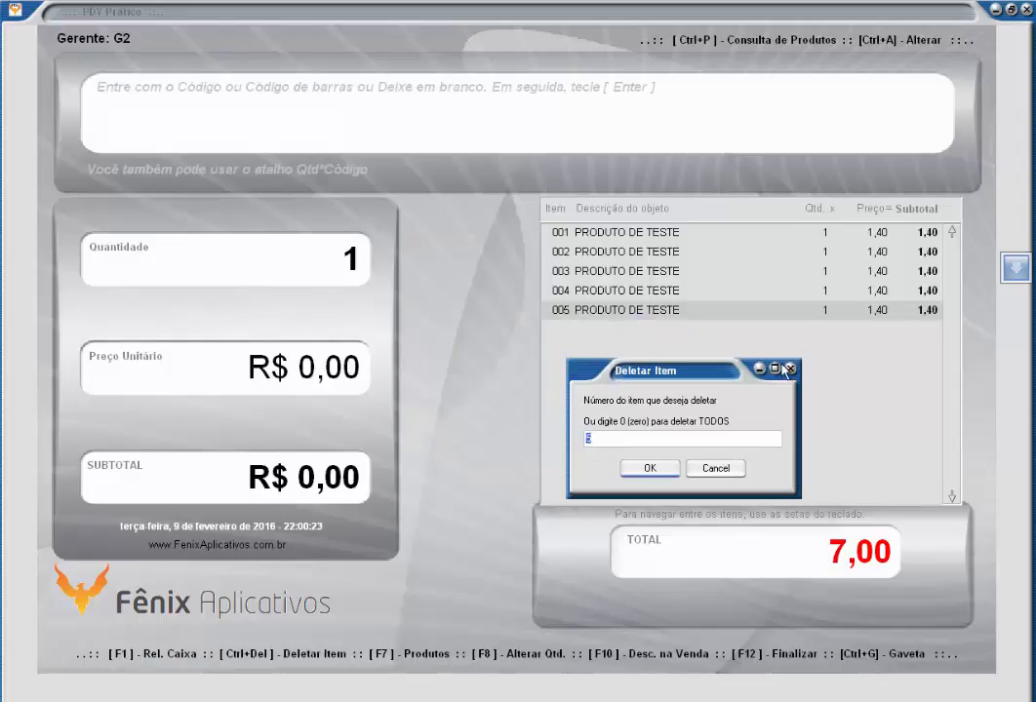
left_click(786, 369)
- Add one AGUA MINERAL FENIX APLICATIVOS and two single-unit PRODUTO DE TESTE items to the sale
key("Return")
key("Down")
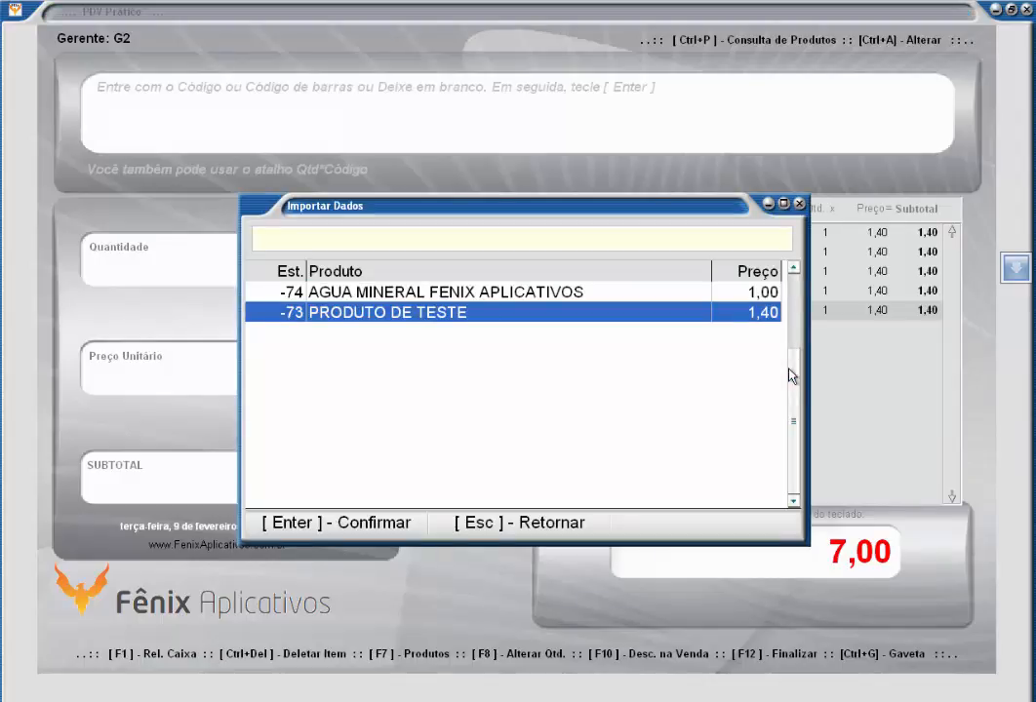
key("Return")
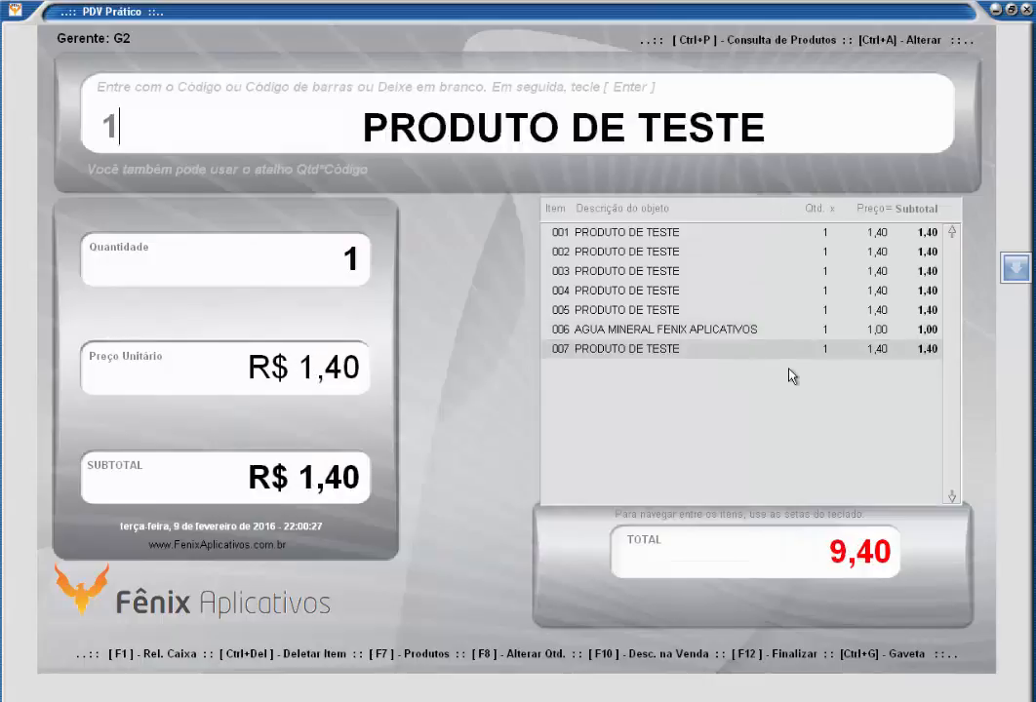
key("Return")
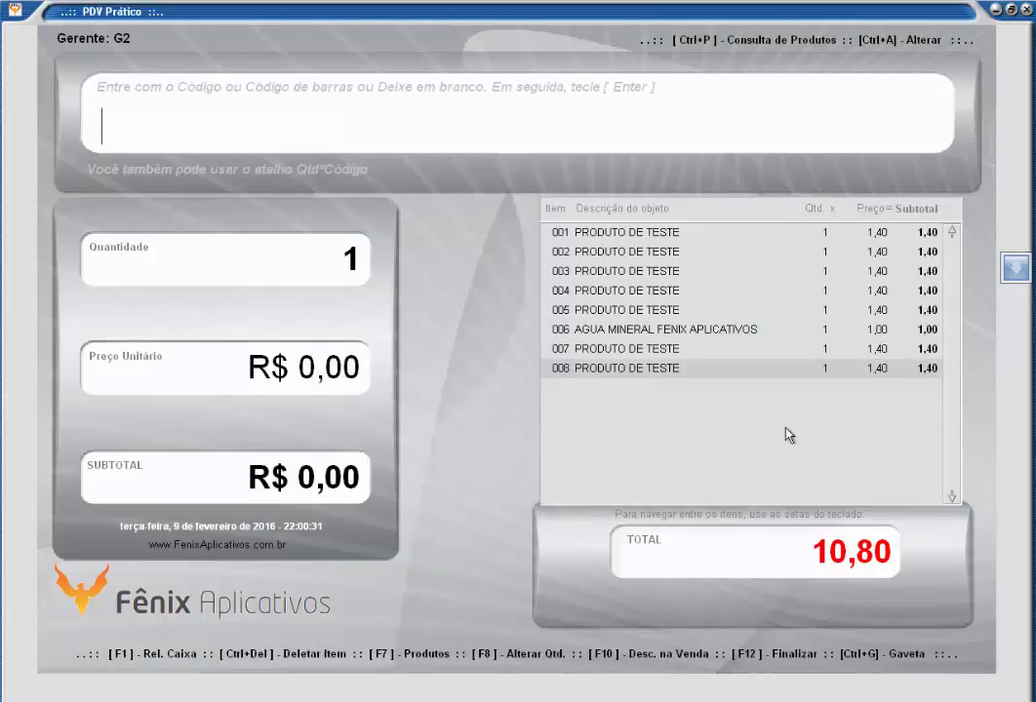
key("Up")
key("Up")
key("Down")
key("Up")
key("Down")
key("Down")
key("Up")
key("Up")
key("ctrl+Delete")
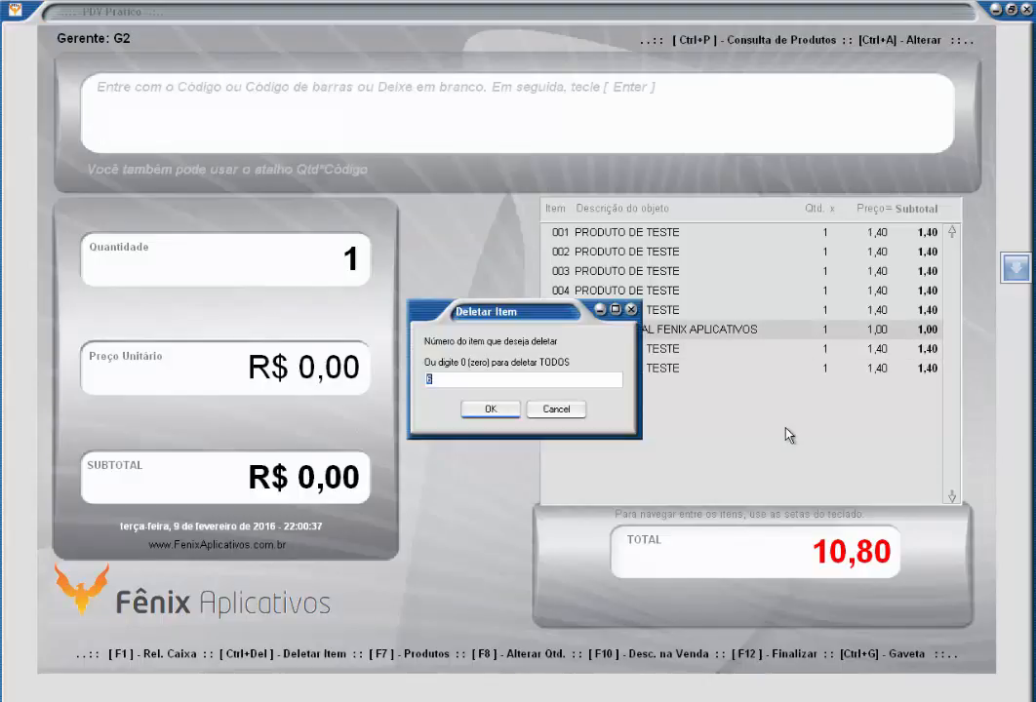
key("Escape")
- Delete item 6, AGUA MINERAL FENIX APLICATIVOS, from the sale by its item number
key("Up")
key("Down")
key("Down")
key("Down")
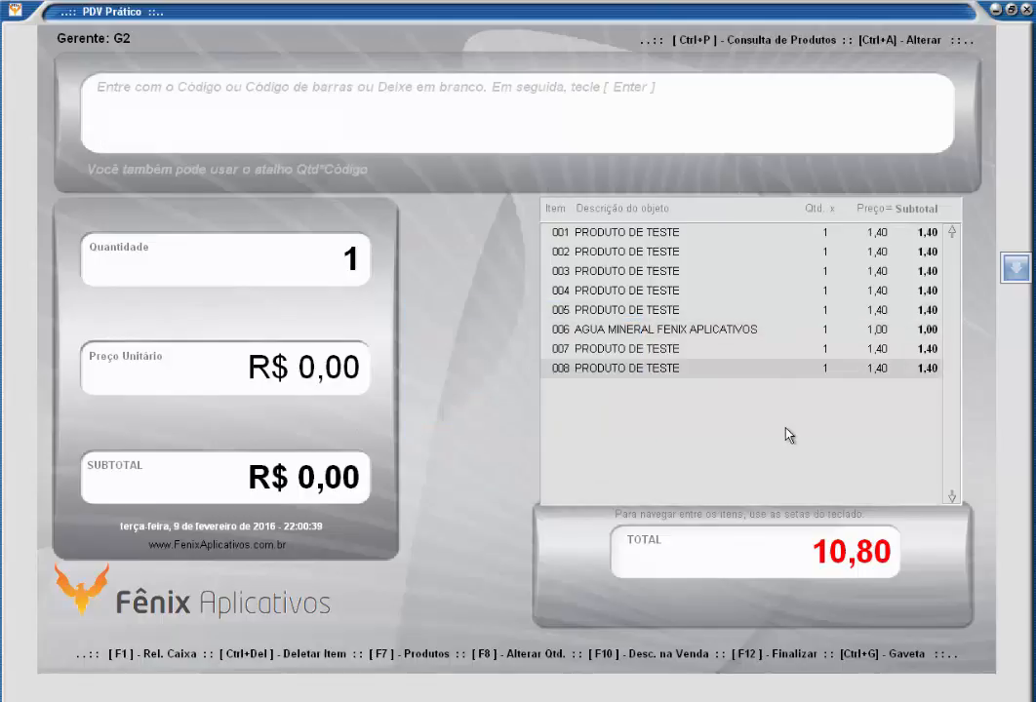
key("ctrl+Delete")
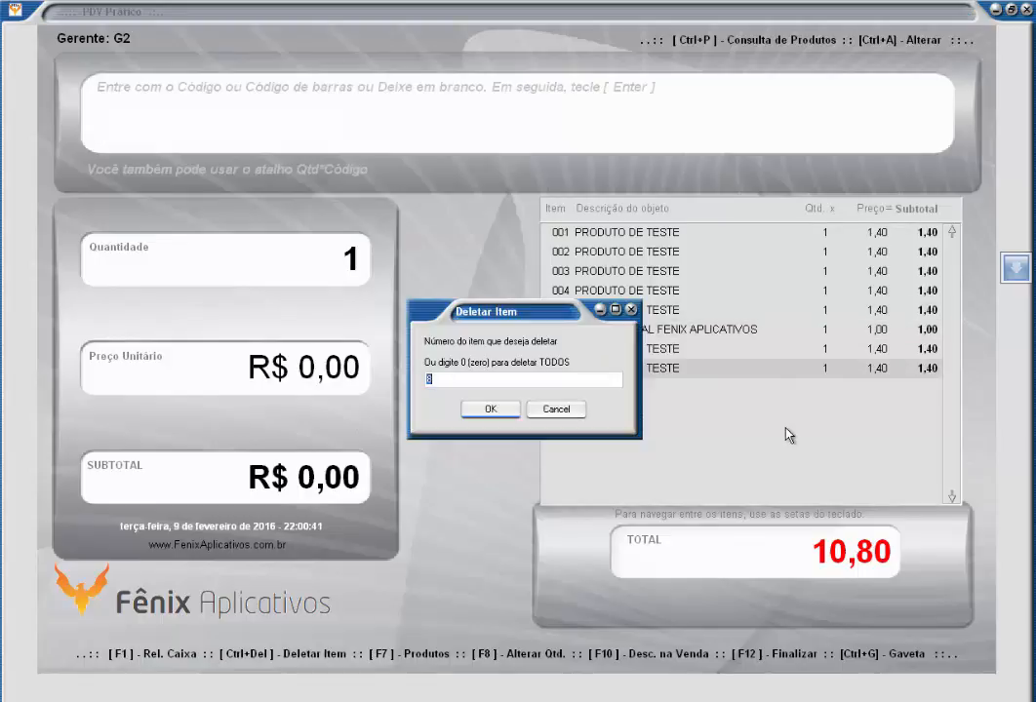
type("6")
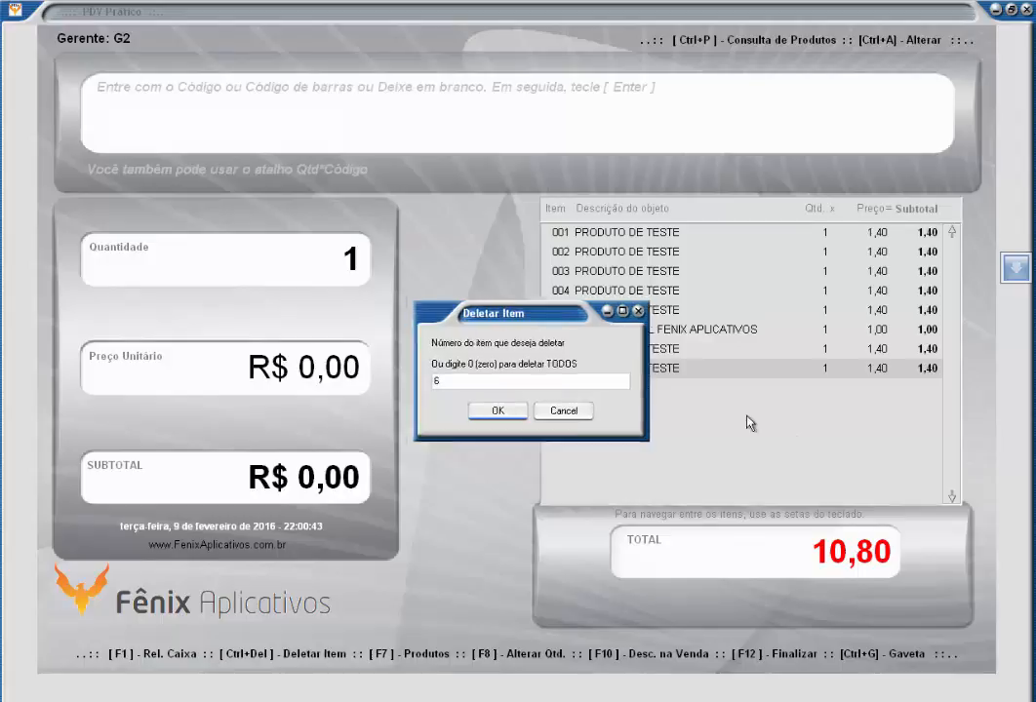
left_click_drag(498, 319, 752, 371)
key("Return")
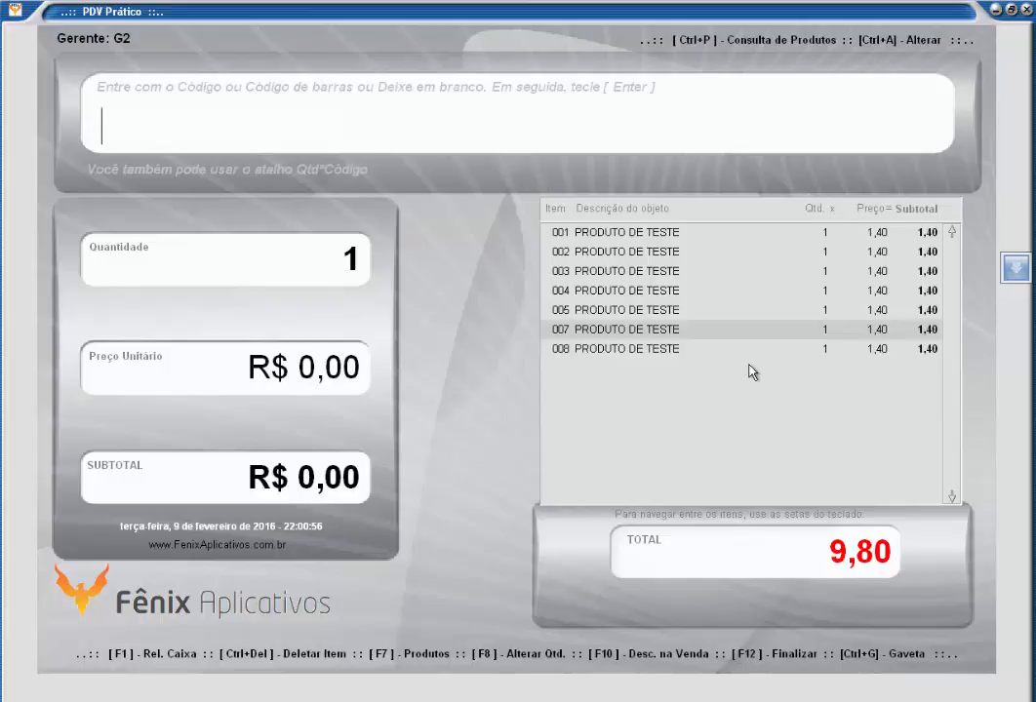
- Delete all items from the sale by entering 0 as the item number, and confirm the deletion
key("ctrl+Delete")
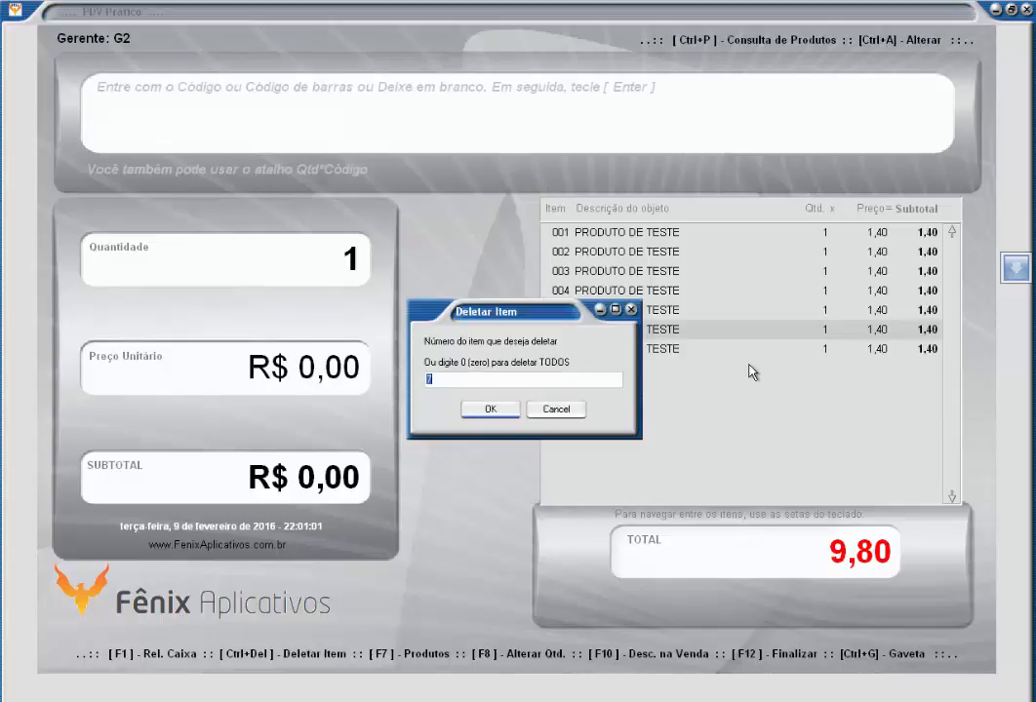
type("0")
key("Return")
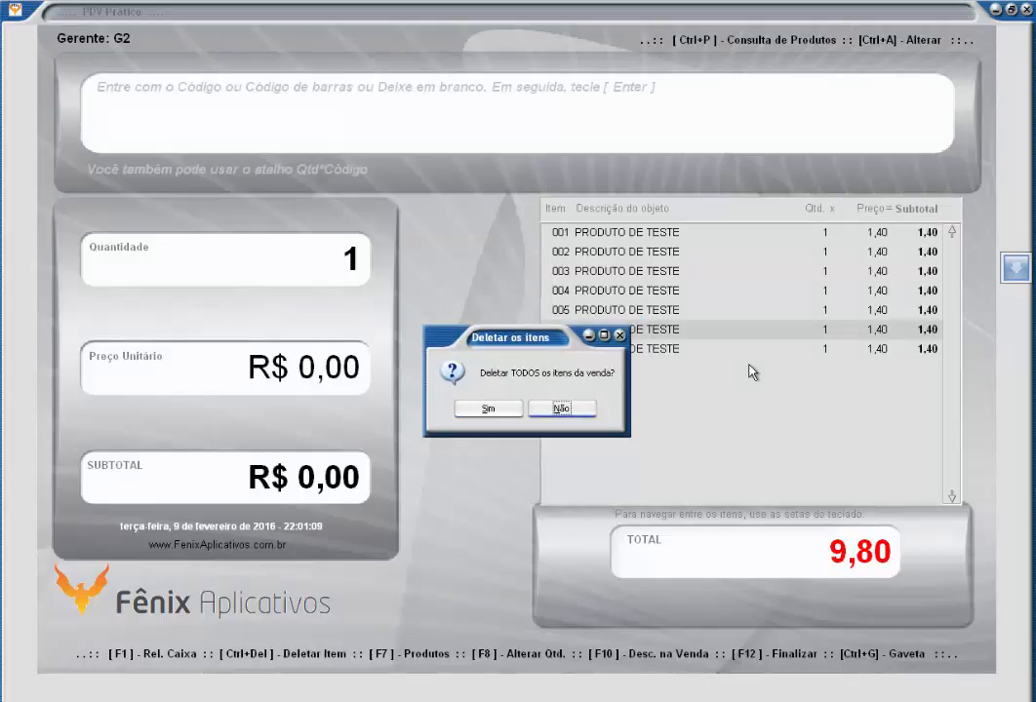
key("Left")
key("Return")
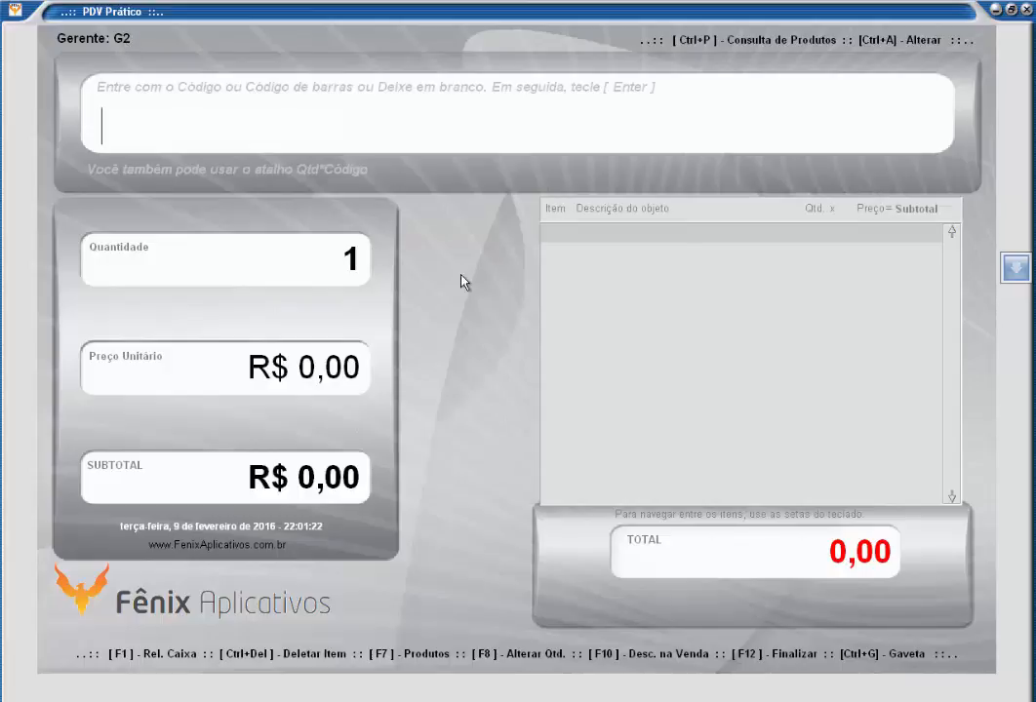
- Add three single-unit PRODUTO DE TESTE items, product code 1, to the emptied sale
type("1")
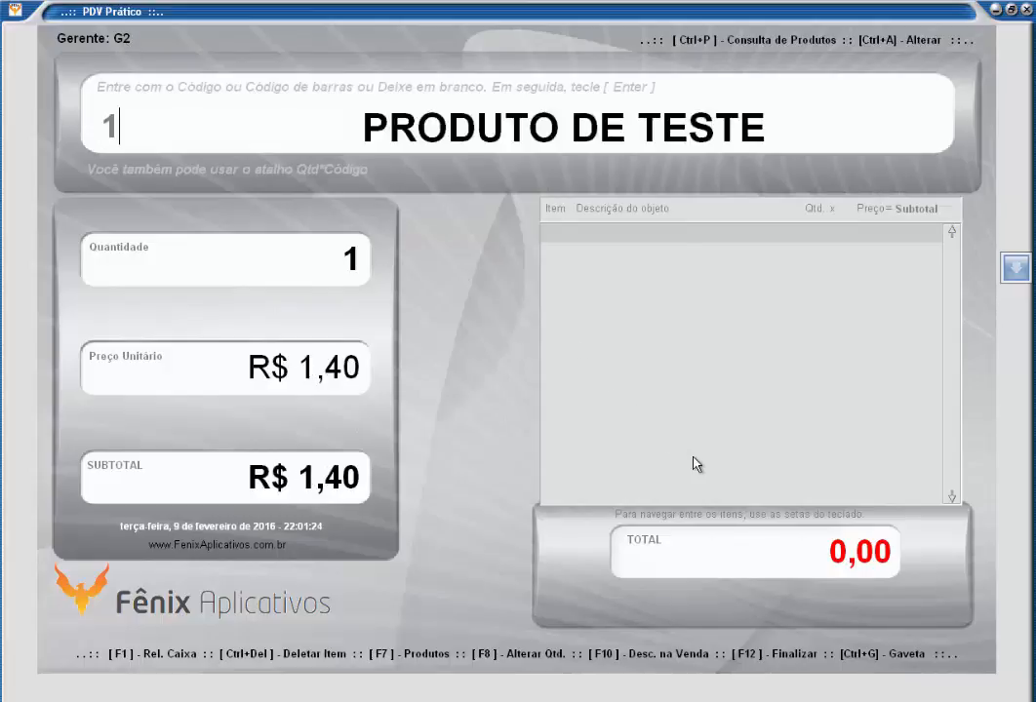
key("Return")
key("Return")
key("Return")
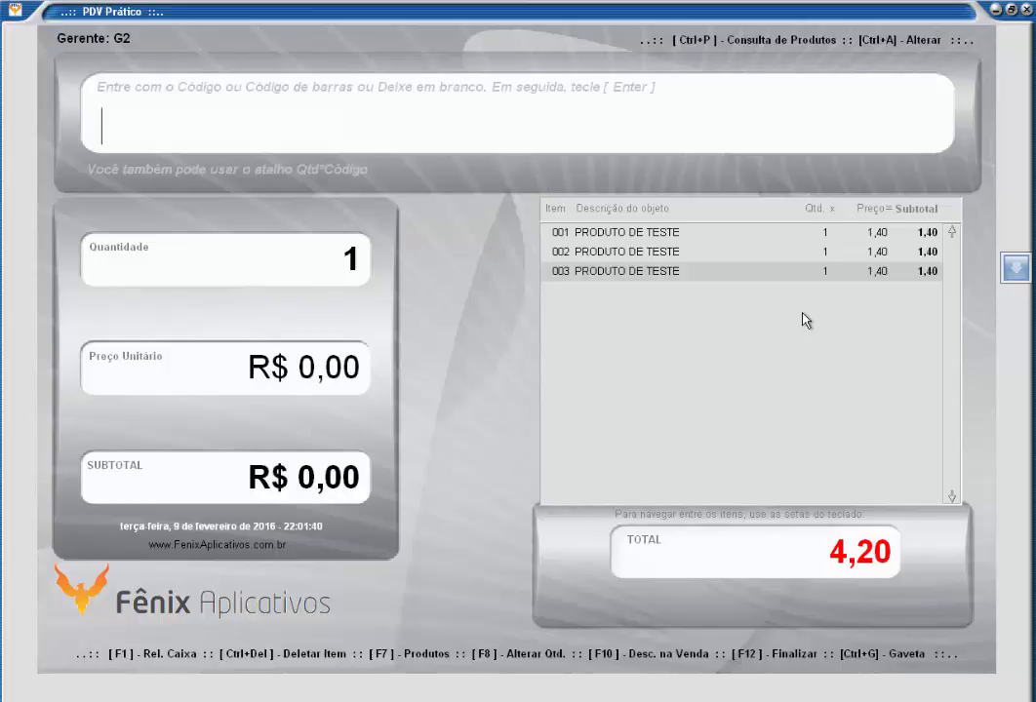
- Alter item 2 of the sale to quantity 5 and unit price 1,50, and confirm
key("ctrl+a")
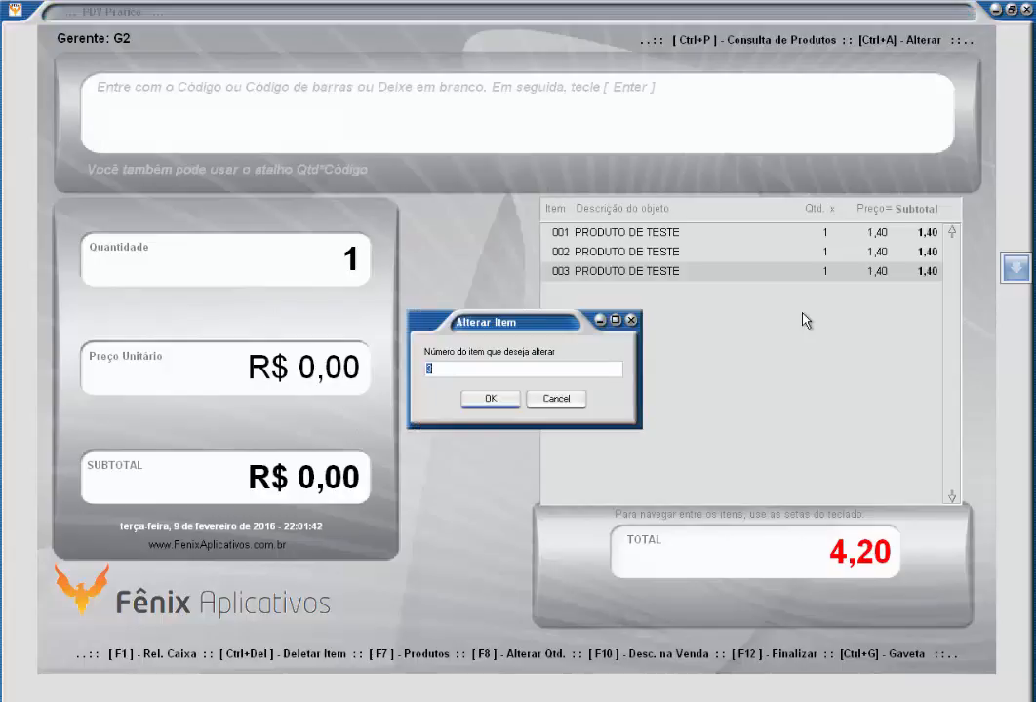
type("2")
key("Return")
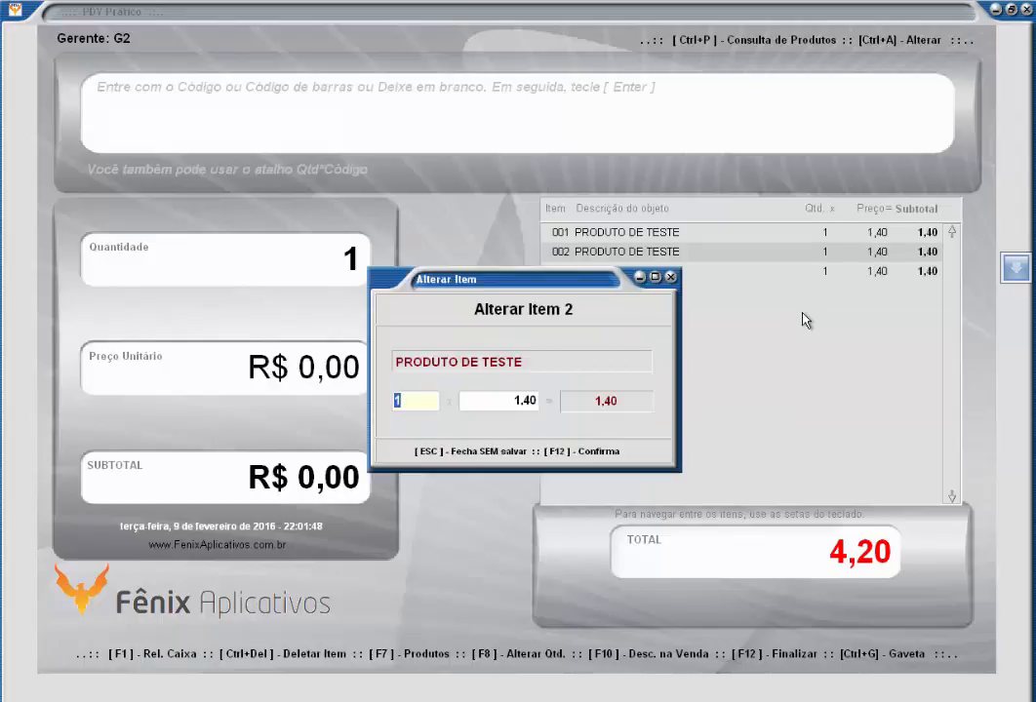
type("5")
key("Return")
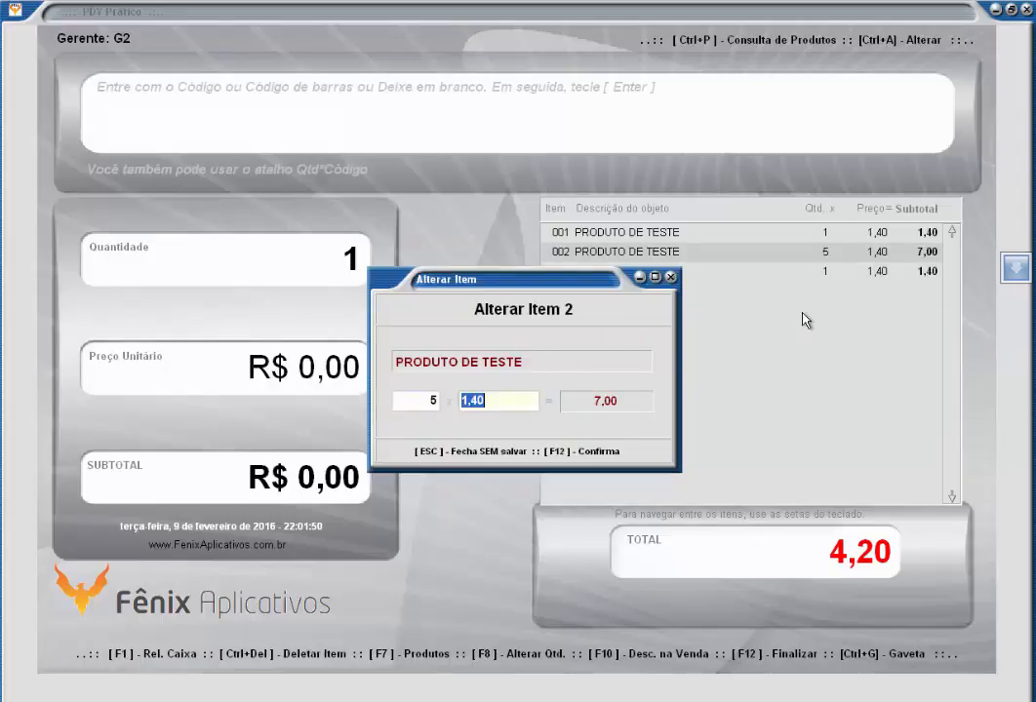
type("1,5")
key("Return")
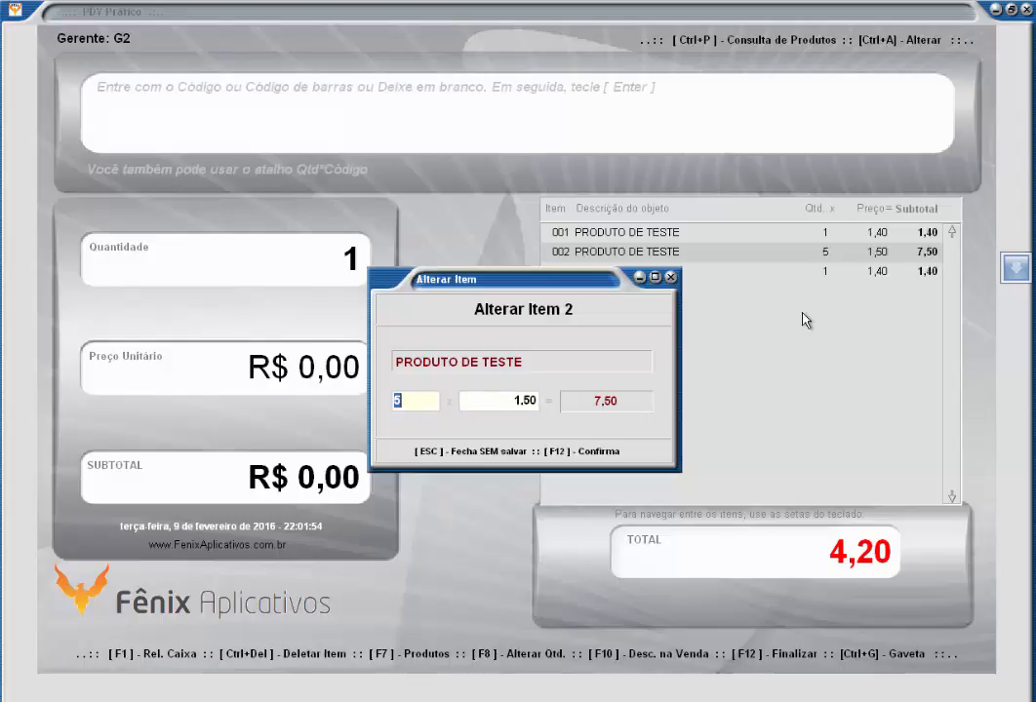
key("F12")
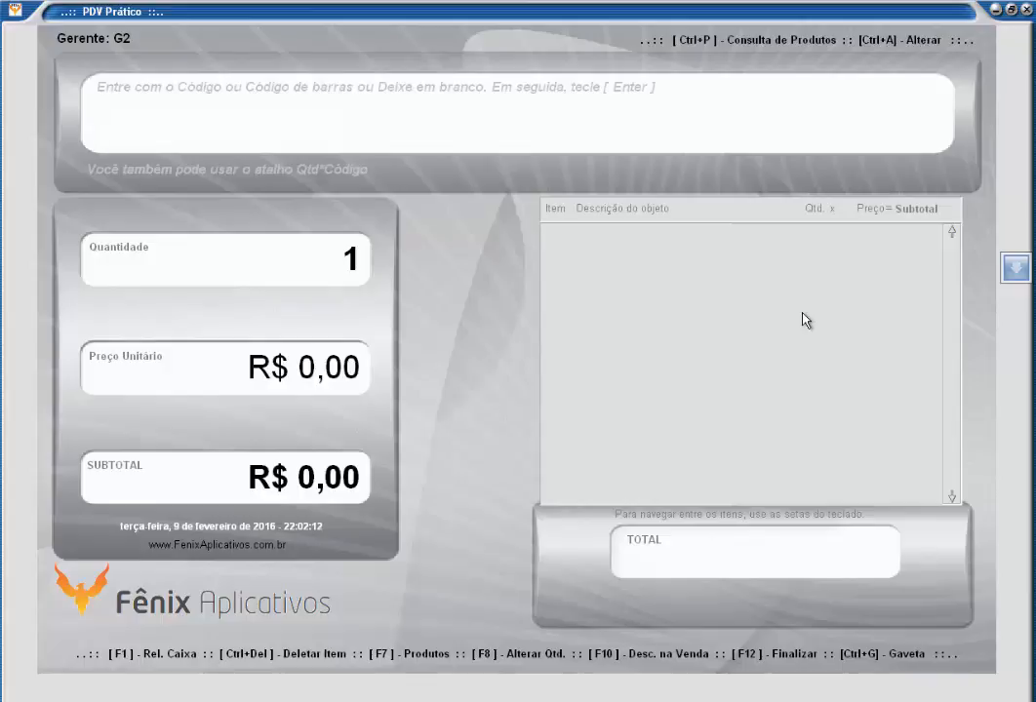
- View the open cash report for manager G2 from the sales screen, and close it
key("F1")
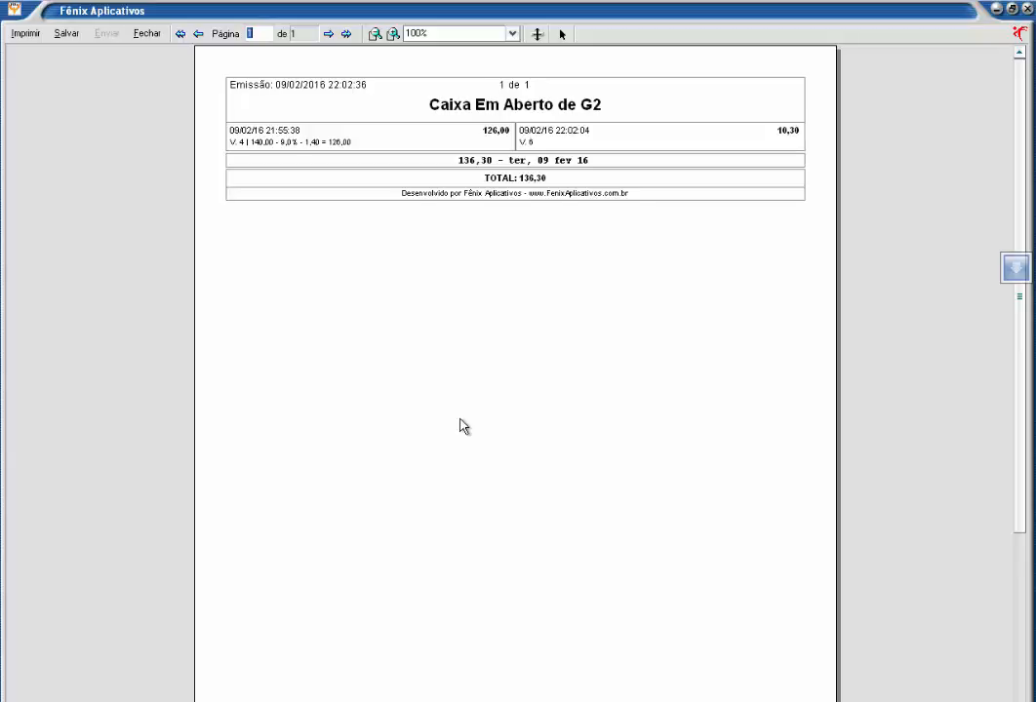
key("Escape")
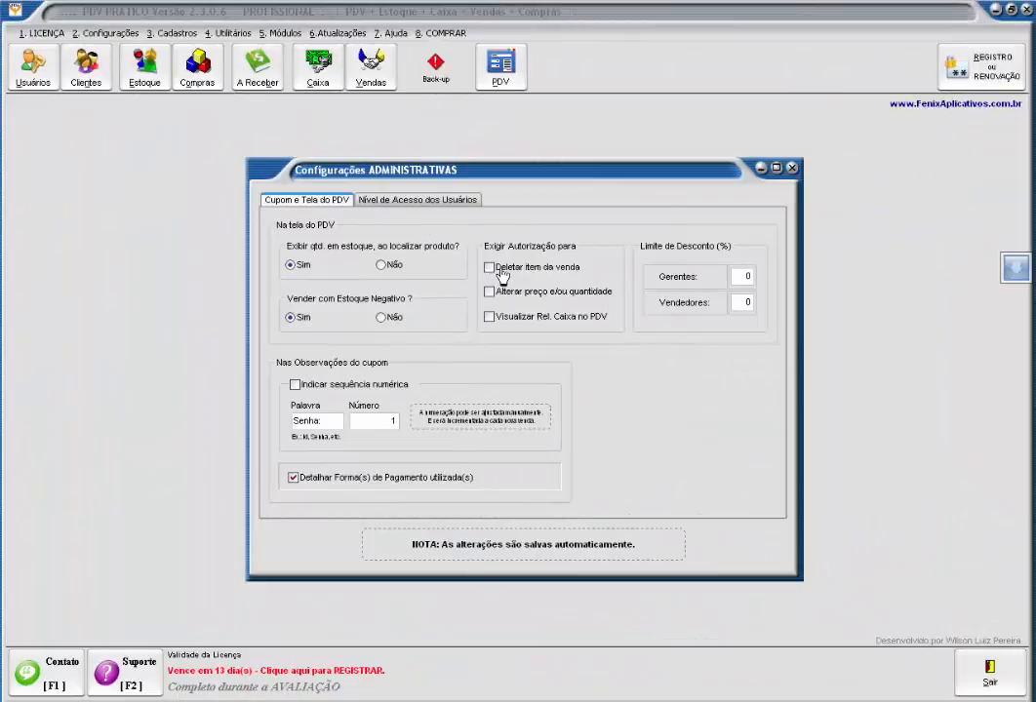
- Require authorization for deleting sale items, altering price or quantity, and viewing the cash report, and close the administrative settings
left_click(554, 273)
left_click(536, 272)
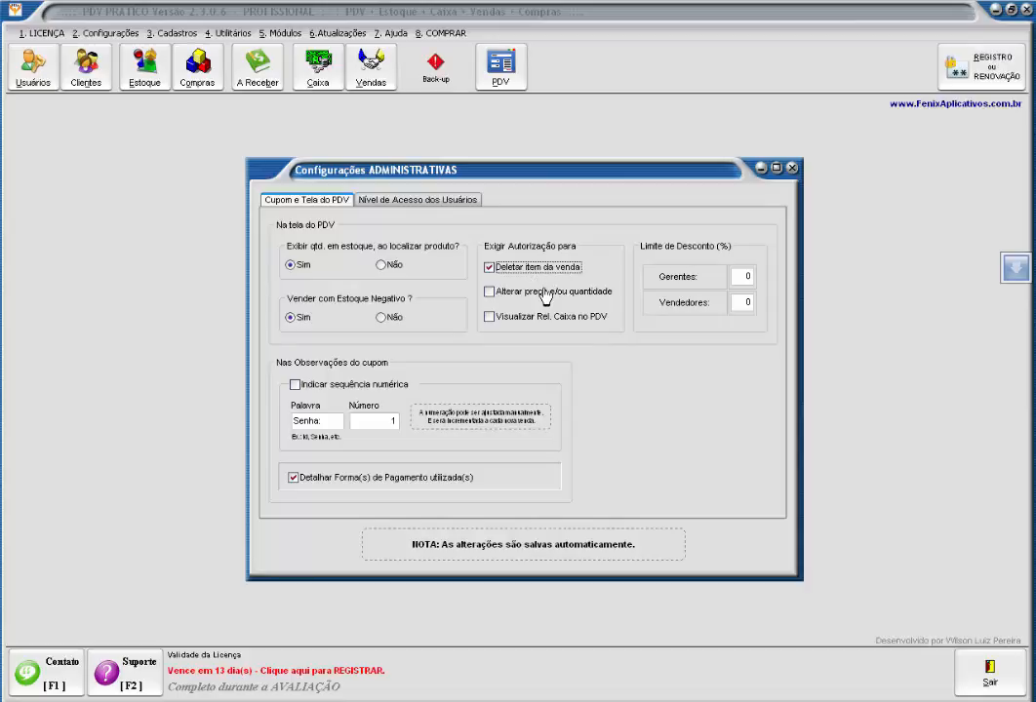
left_click(543, 291)
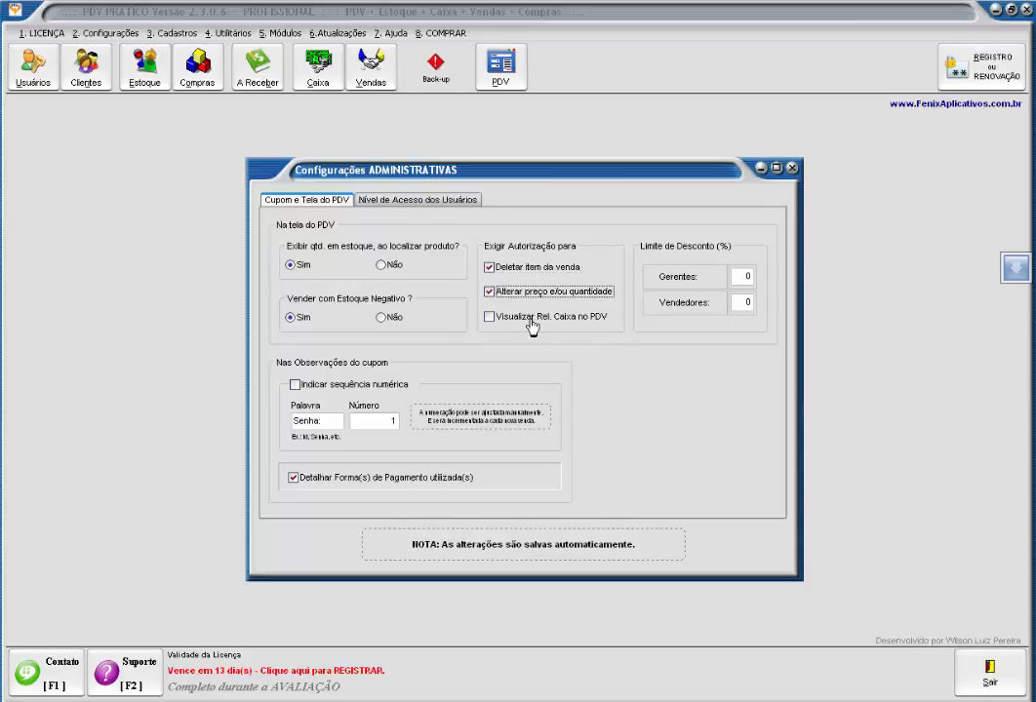
left_click(532, 325)
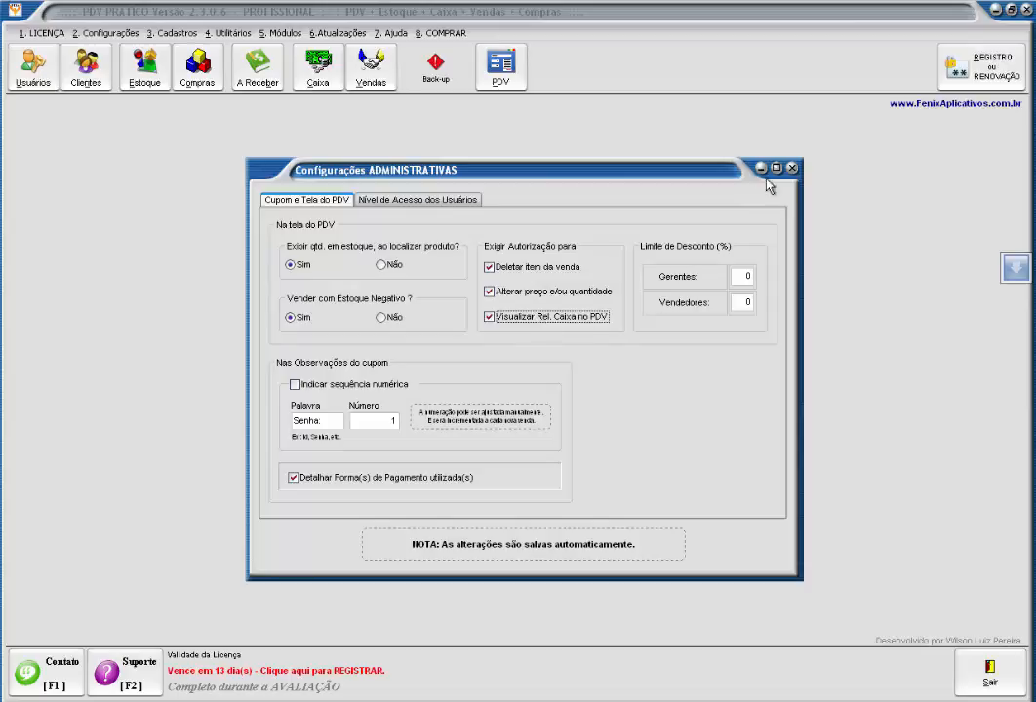
left_click(792, 173)
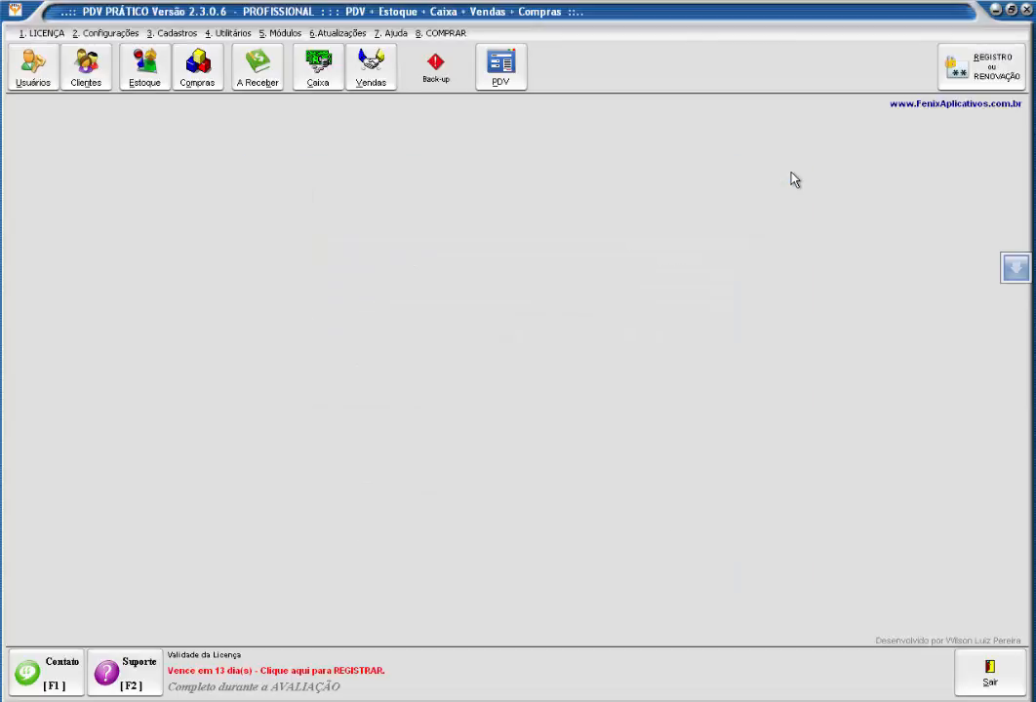
- Exit the current session and sign back in as G2 with the account password
key("Escape")
key("Return")
key("Return")
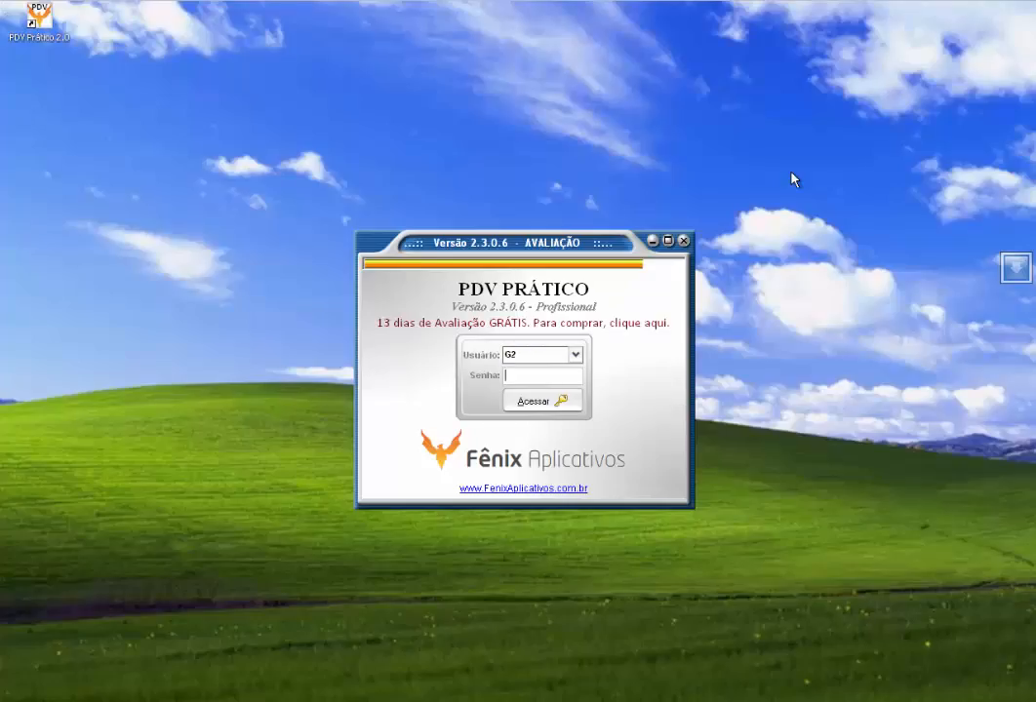
type("*")
key("Return")
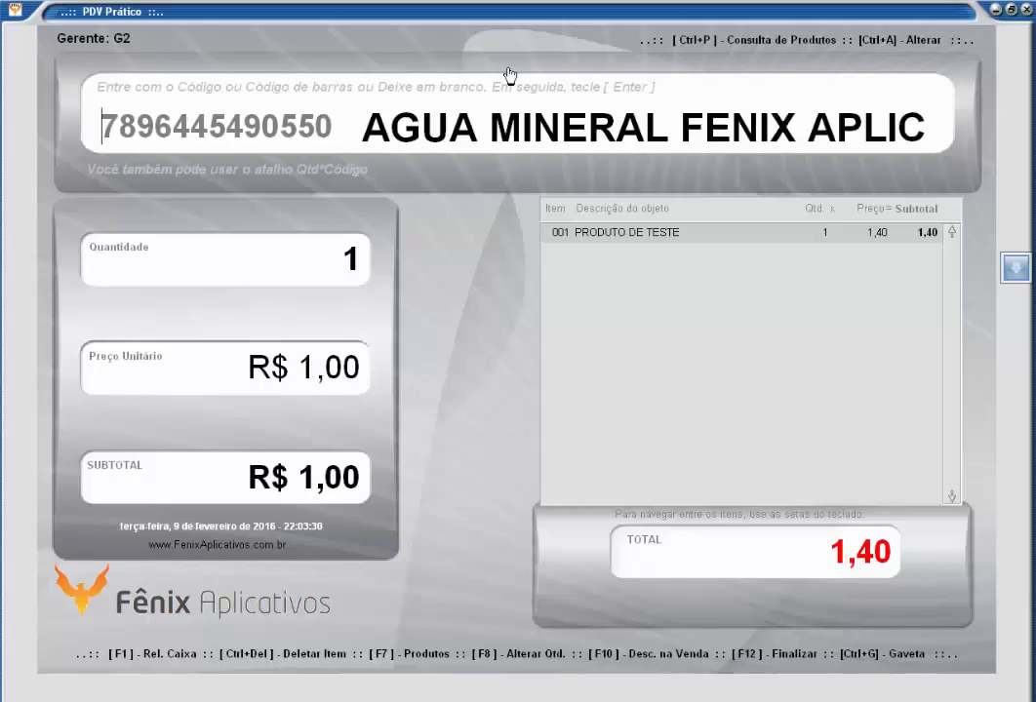
- Add one AGUA MINERAL FENIX APLICATIVOS and one more PRODUTO DE TESTE to the new sale
key("Return")
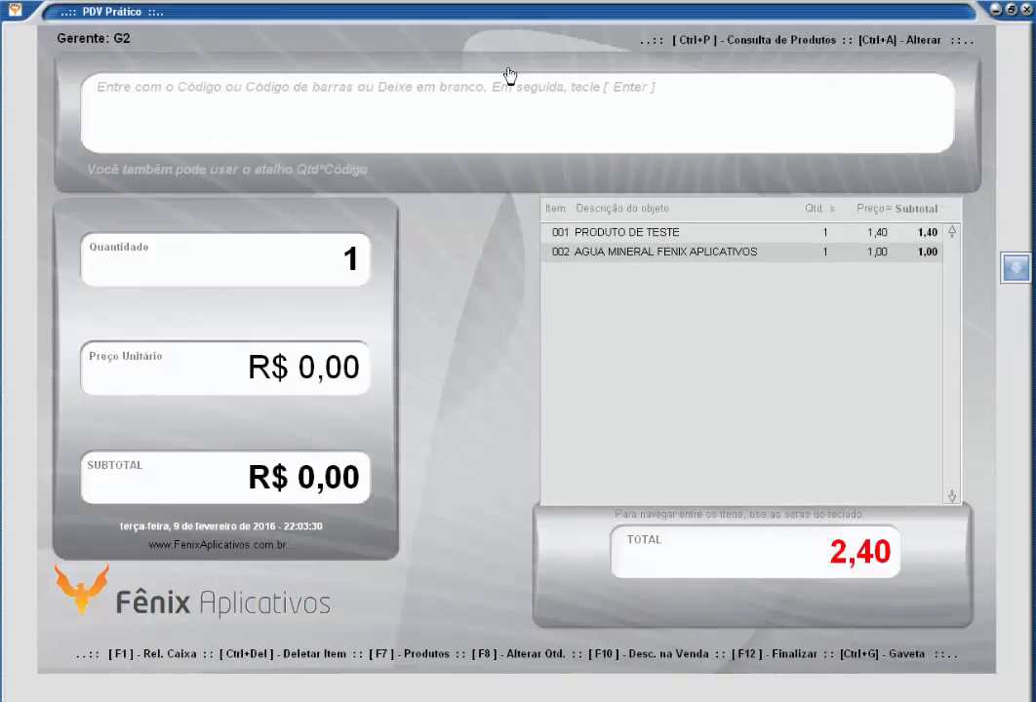
key("Return")
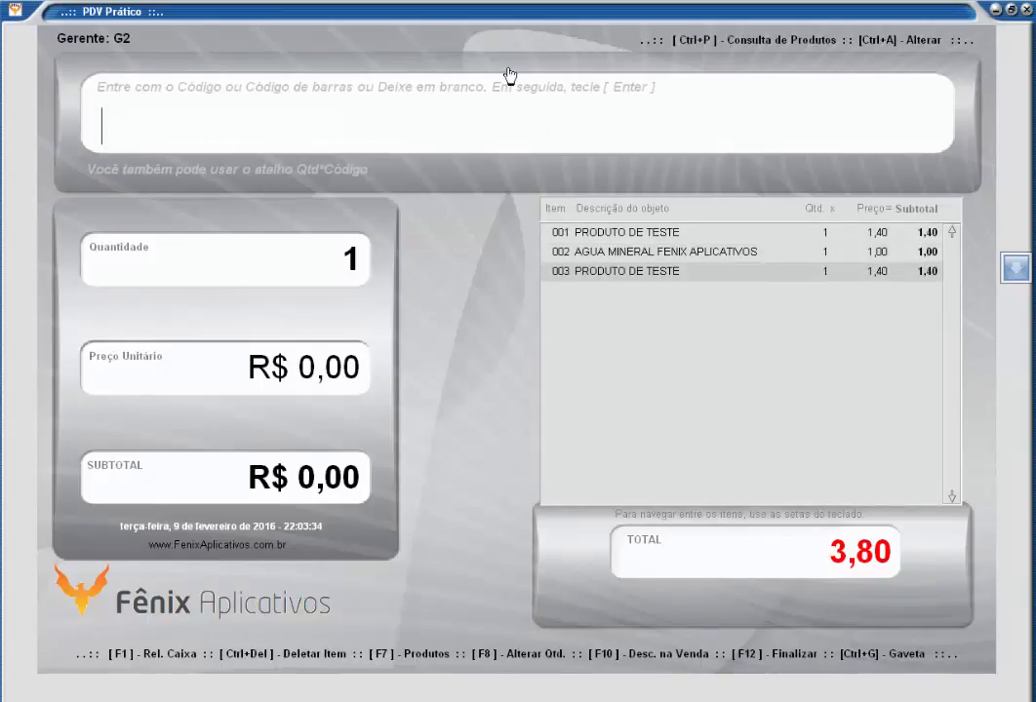
- Try to delete the last item of the sale, entering the administrator password for authorization
key("ctrl+Delete")
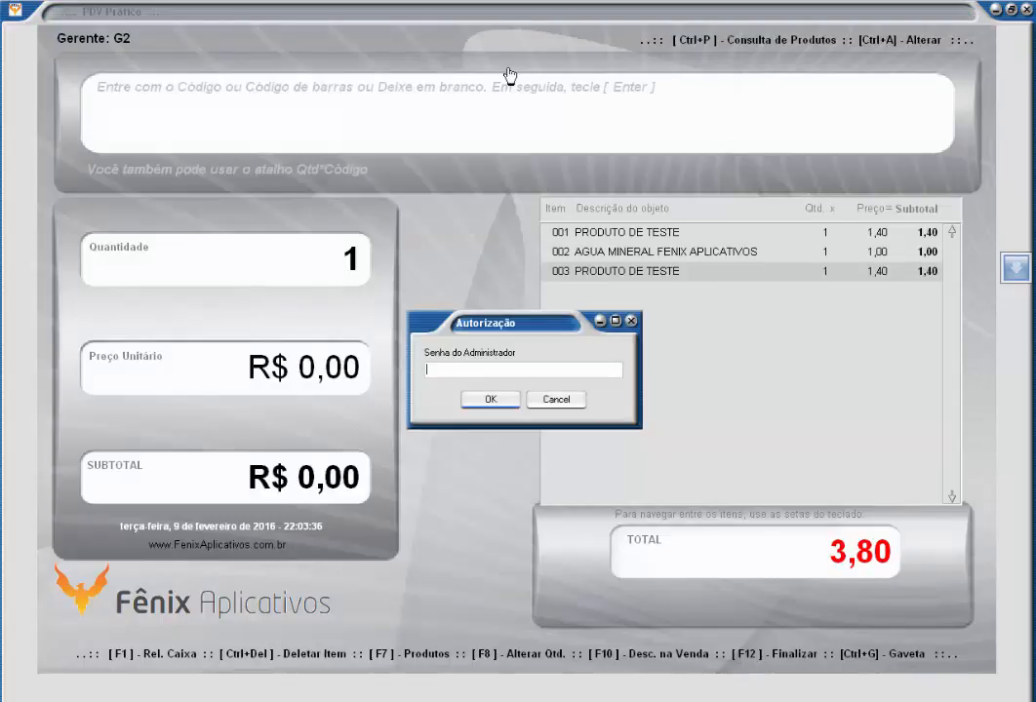
key("Escape")
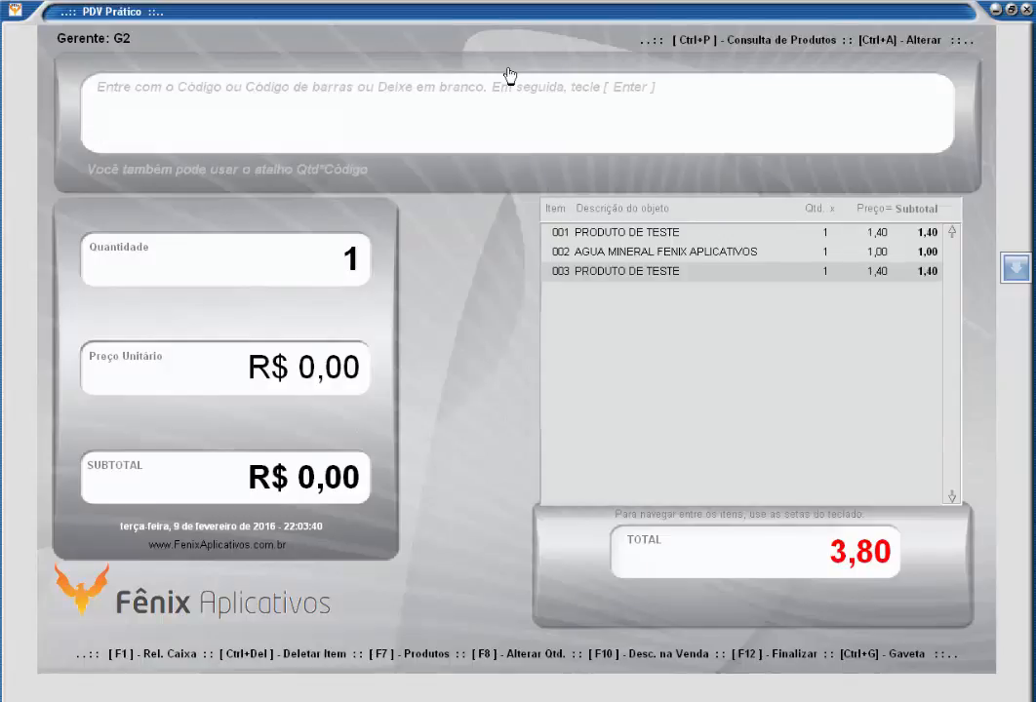
key("ctrl+Delete")
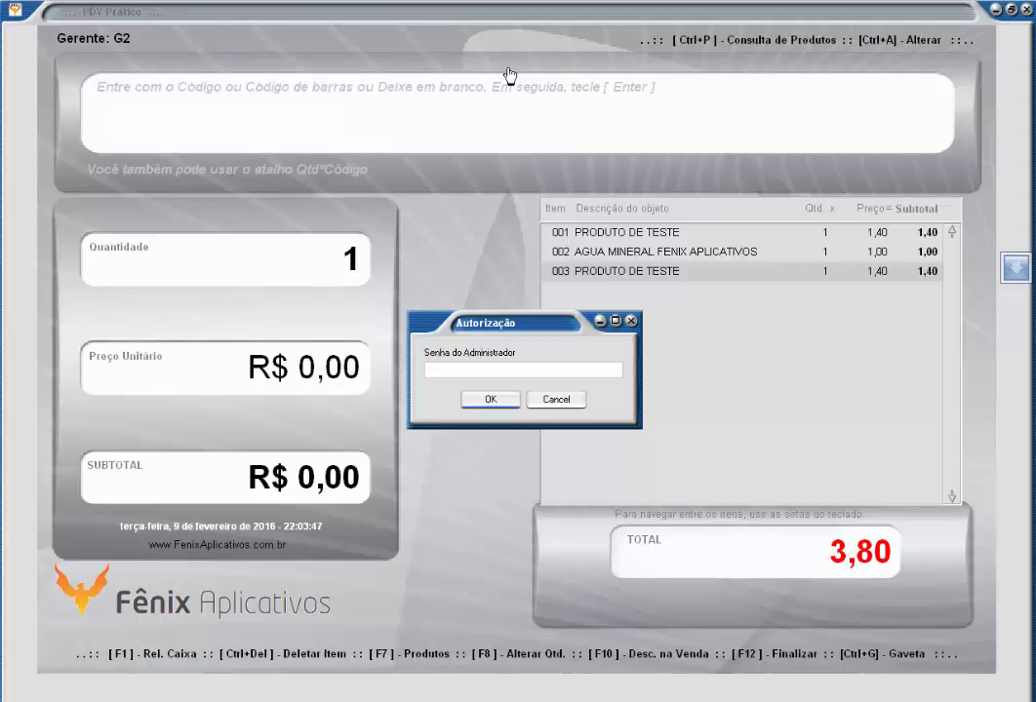
type("1")
key("Return")
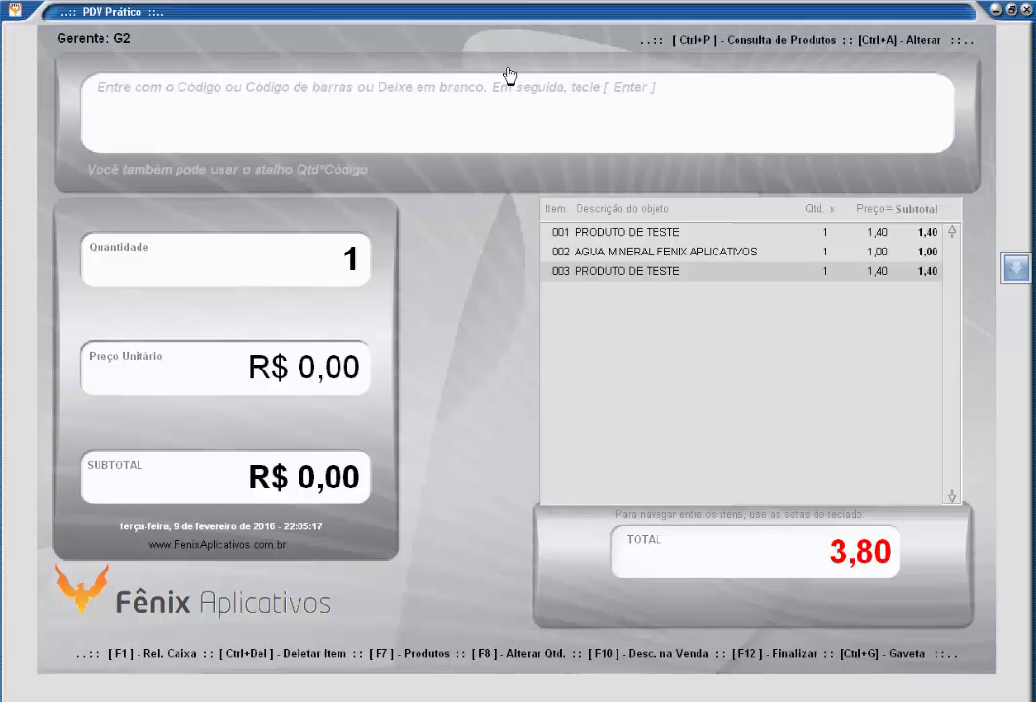
- Select the first PRODUTO DE TESTE item in the sale and try to delete it
key("Up")
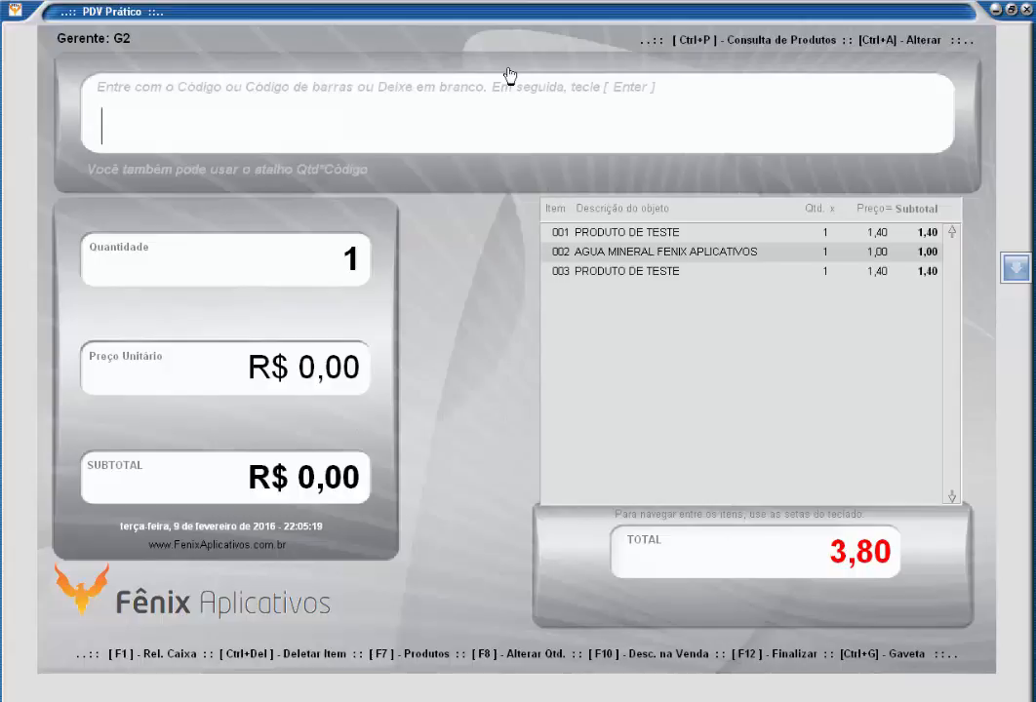
key("Up")
key("ctrl+Delete")
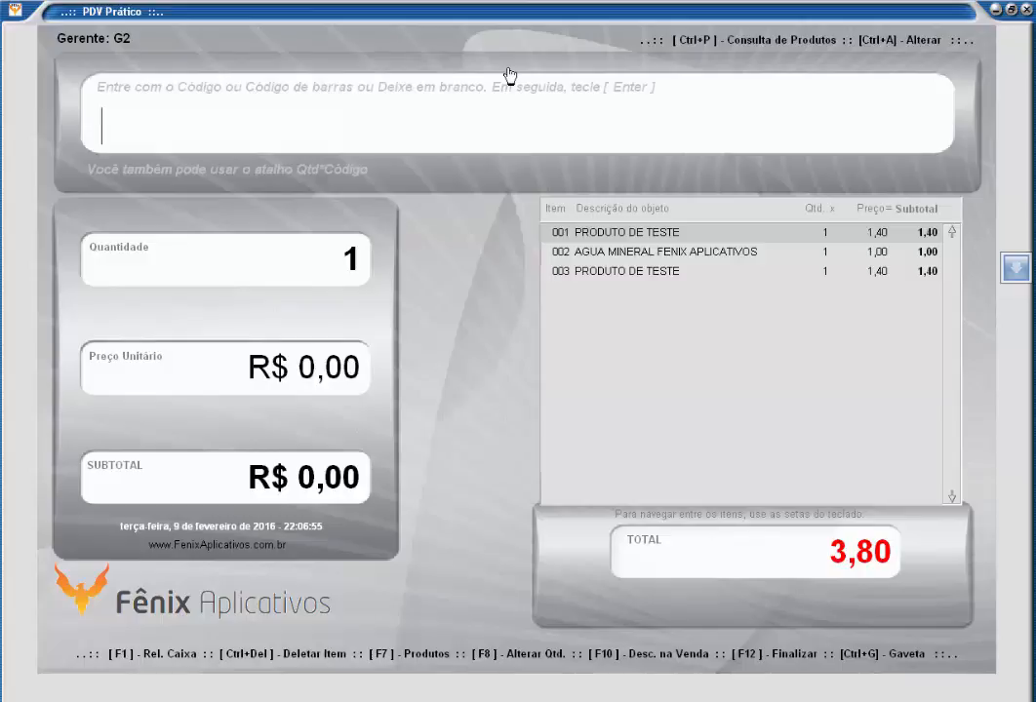
- View G2's open cash report by authorizing with the administrator password, and close it
key("ctrl+Delete")
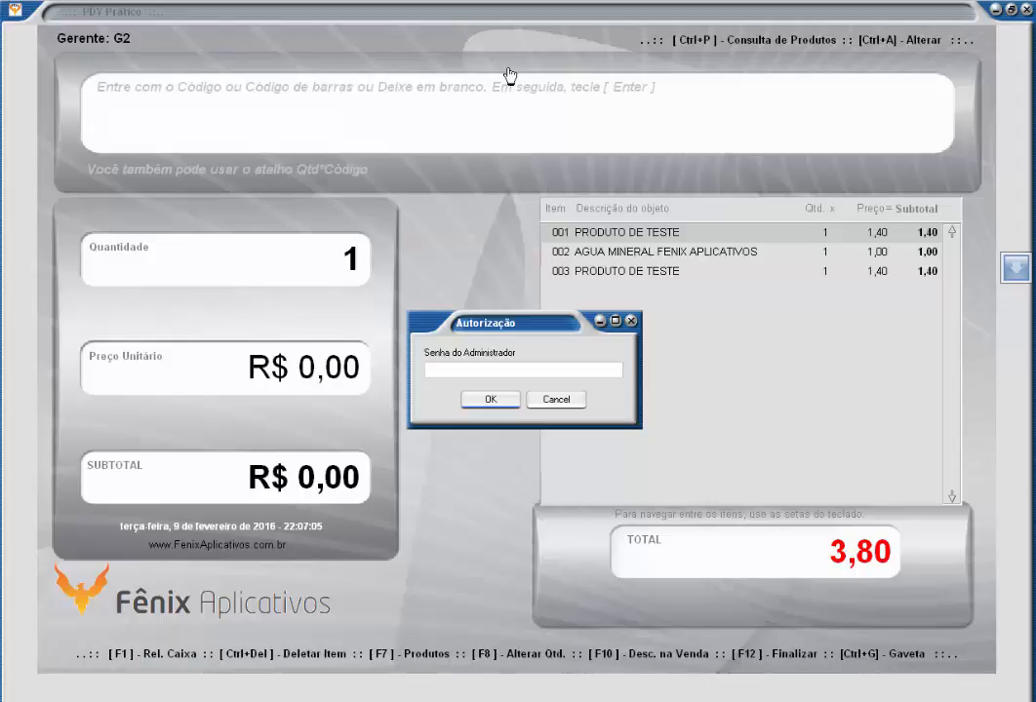
type("1")
key("Return")
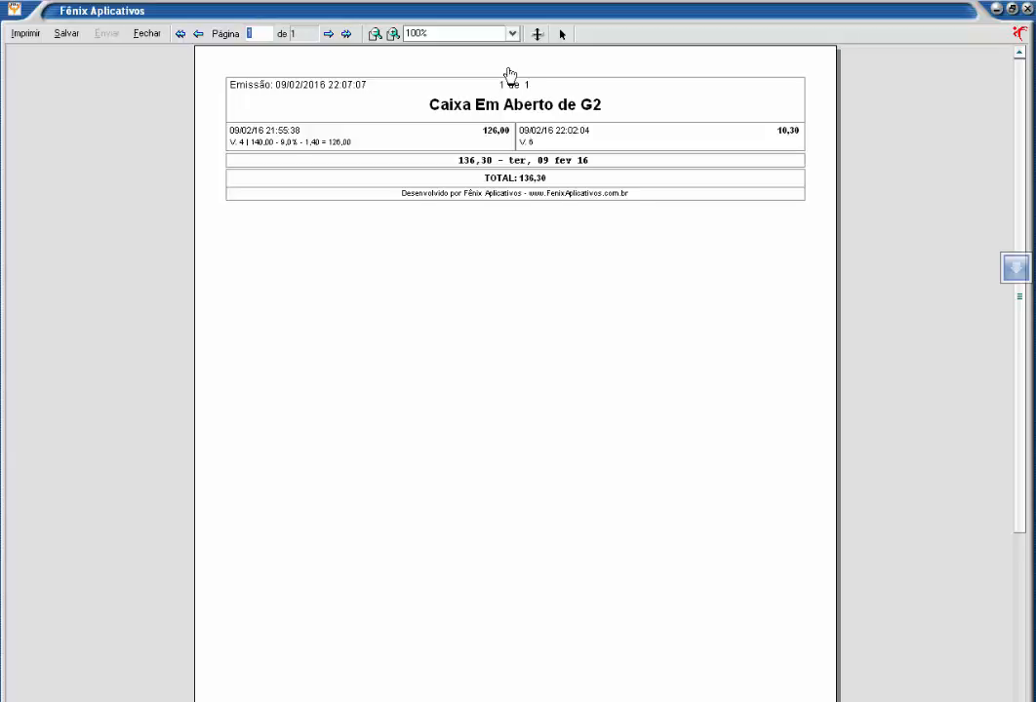
key("Escape")
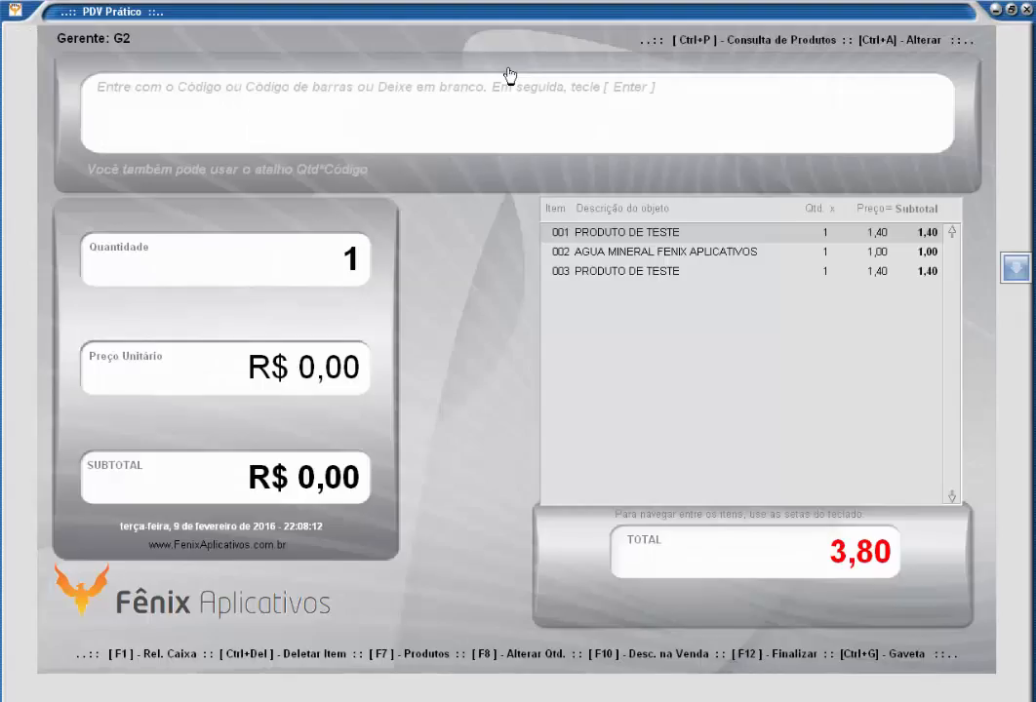